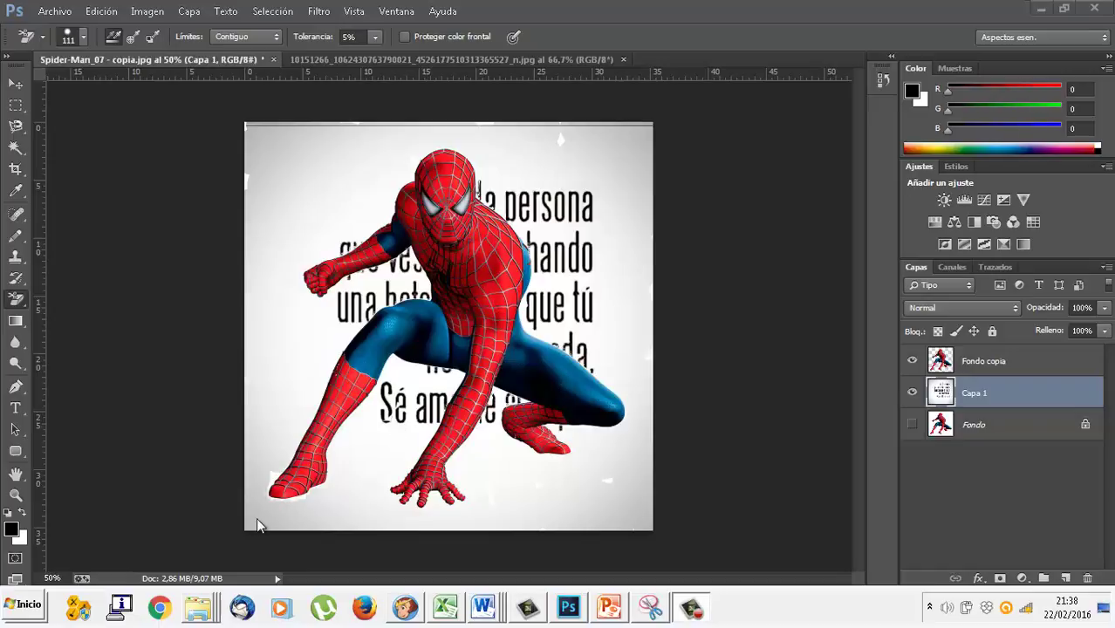
- Duplicate Spider-Man_07 - copia.jpg inside the imagenesud1003 folder
{"action": "right_click", "coordinate": [217, 595]}
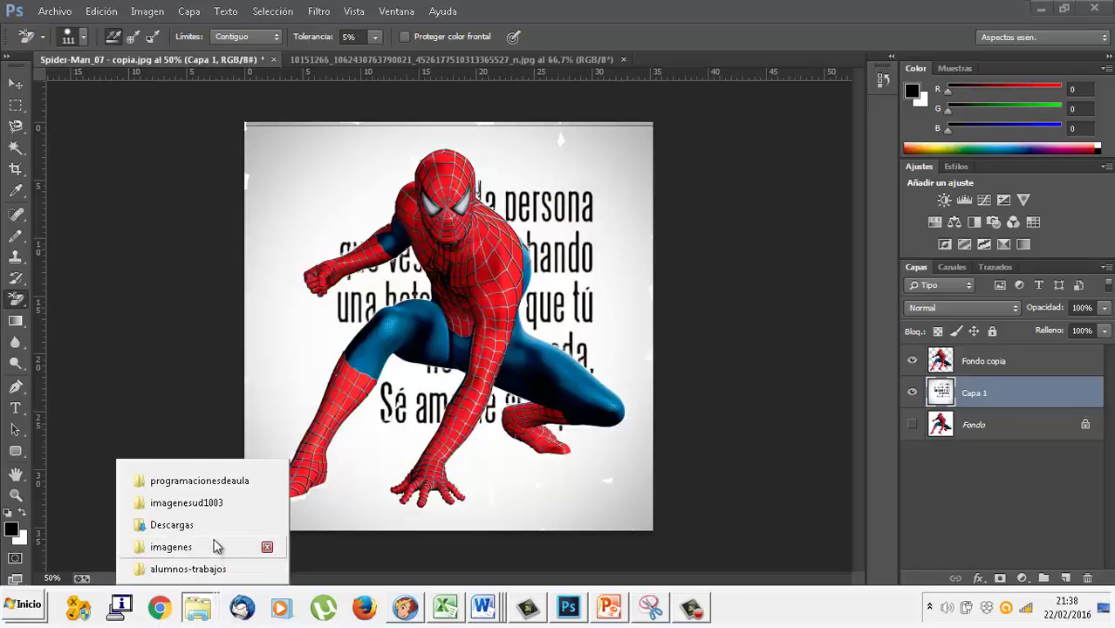
{"action": "left_click", "coordinate": [222, 508]}
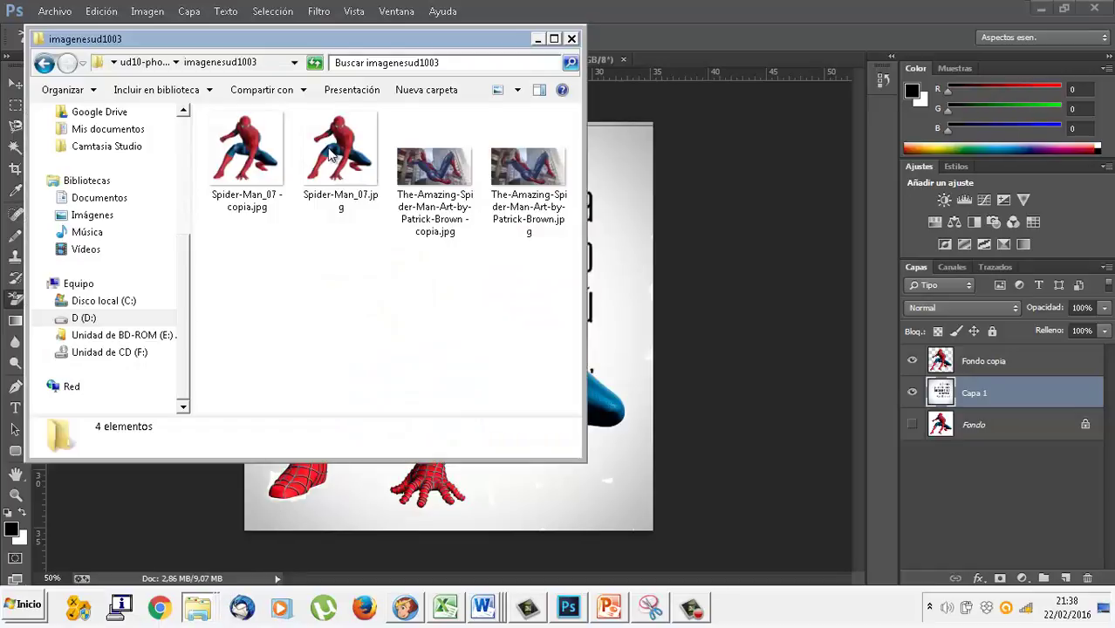
{"action": "left_click", "coordinate": [268, 175]}
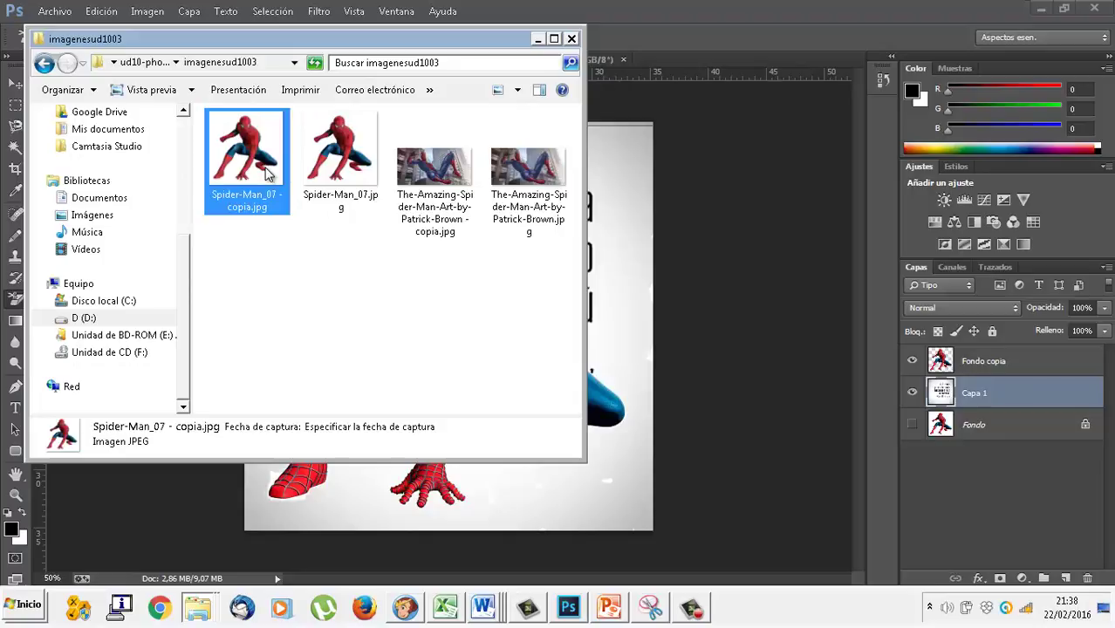
{"action": "key", "text": "ctrl+c"}
{"action": "key", "text": "ctrl+v"}
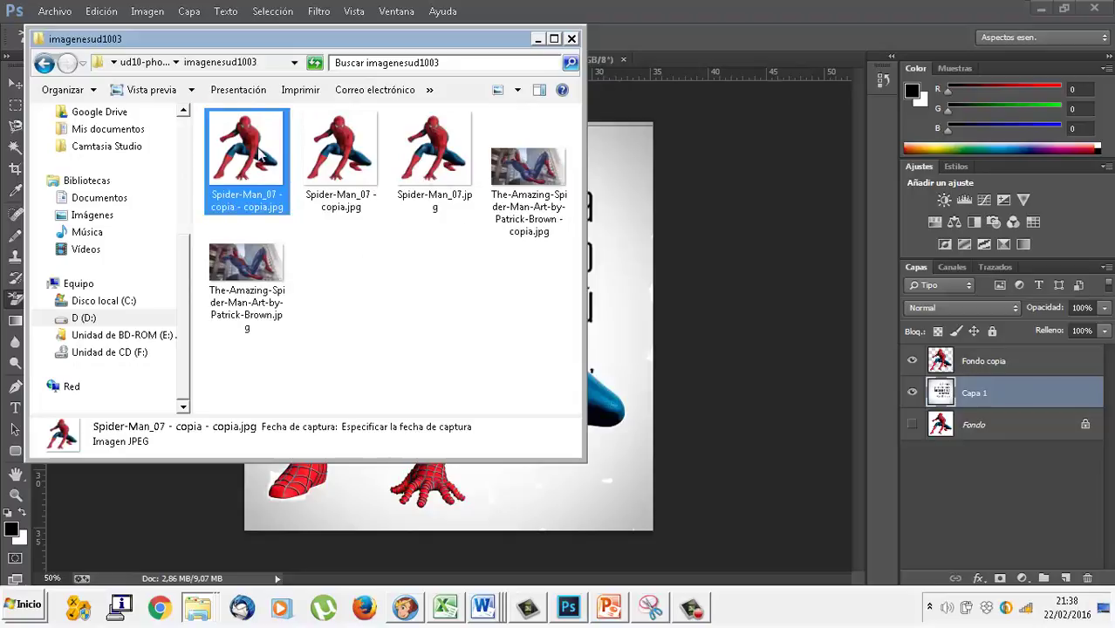
{"action": "right_click", "coordinate": [242, 154]}
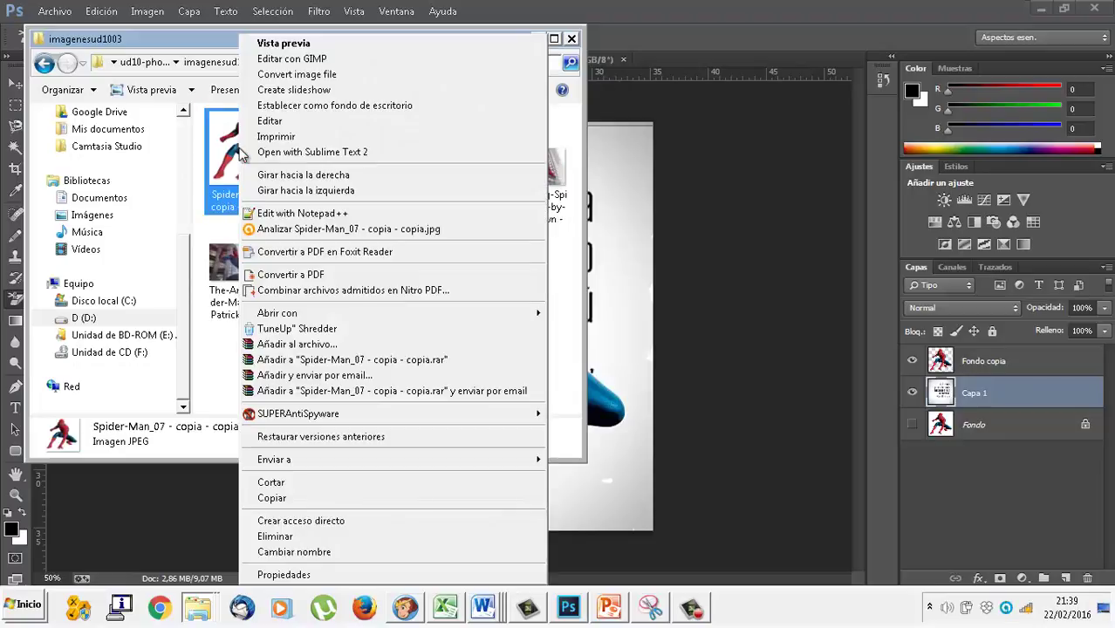
{"action": "left_click", "coordinate": [784, 209]}
- Close both open Photoshop documents without saving changes
{"action": "left_click", "coordinate": [274, 59]}
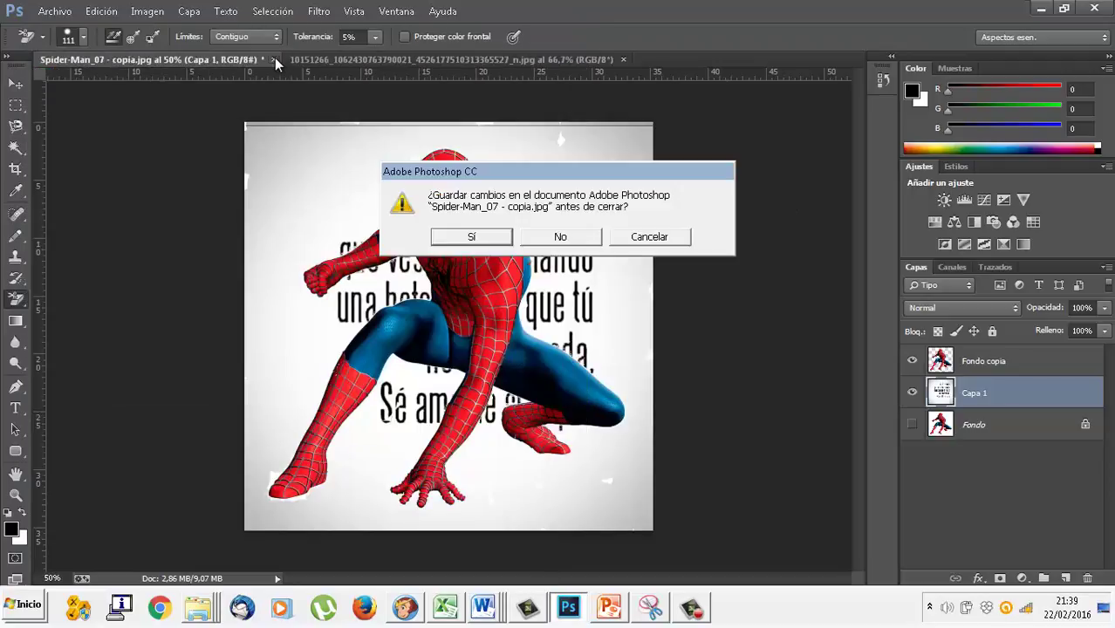
{"action": "left_click", "coordinate": [571, 243]}
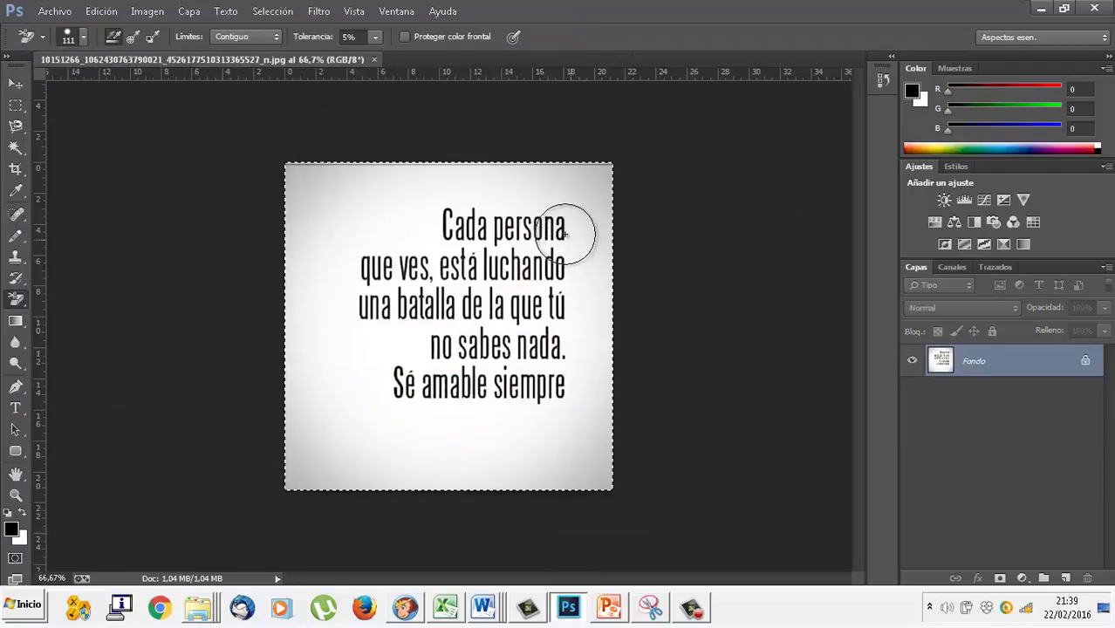
{"action": "left_click", "coordinate": [374, 60]}
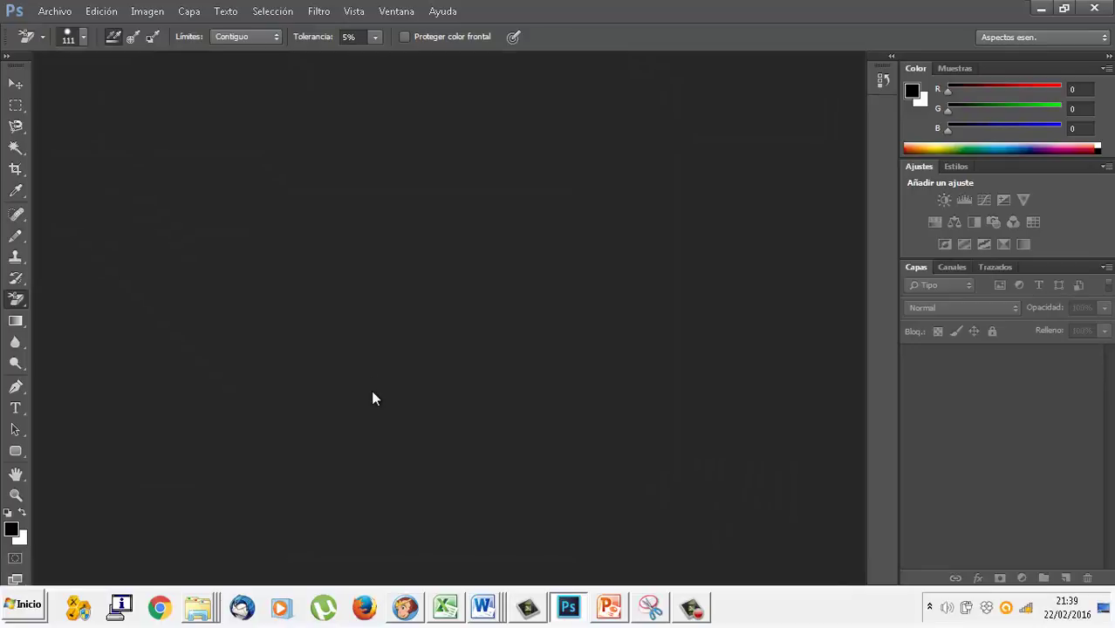
- Open Spider-Man_07 - copia - copia.jpg in Photoshop without colour management
{"action": "right_click", "coordinate": [200, 611]}
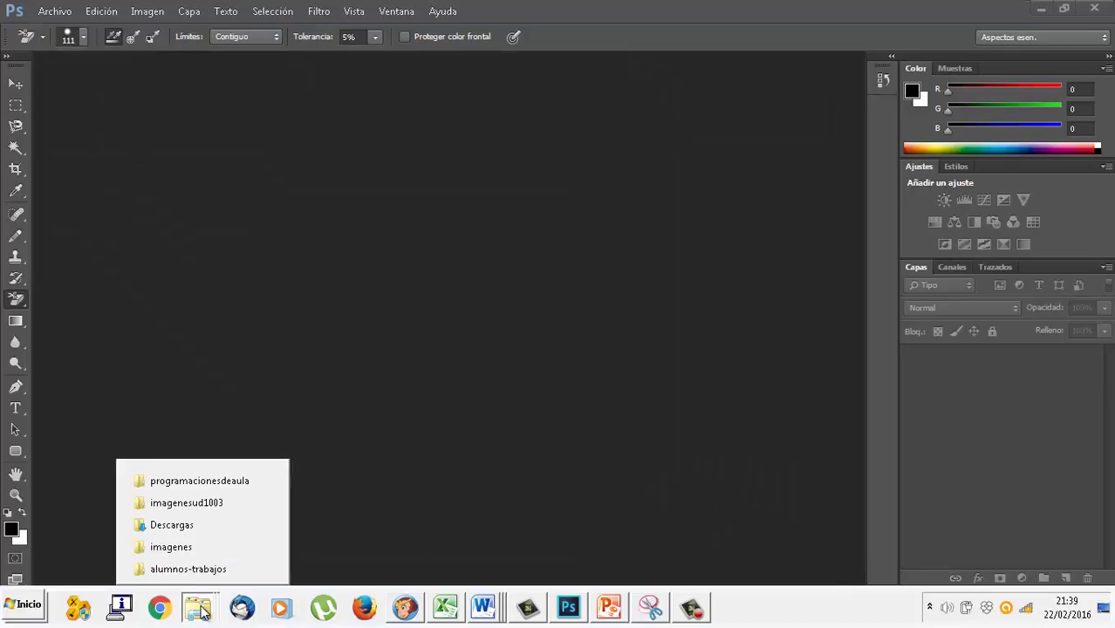
{"action": "left_click", "coordinate": [219, 501]}
{"action": "right_click", "coordinate": [235, 200]}
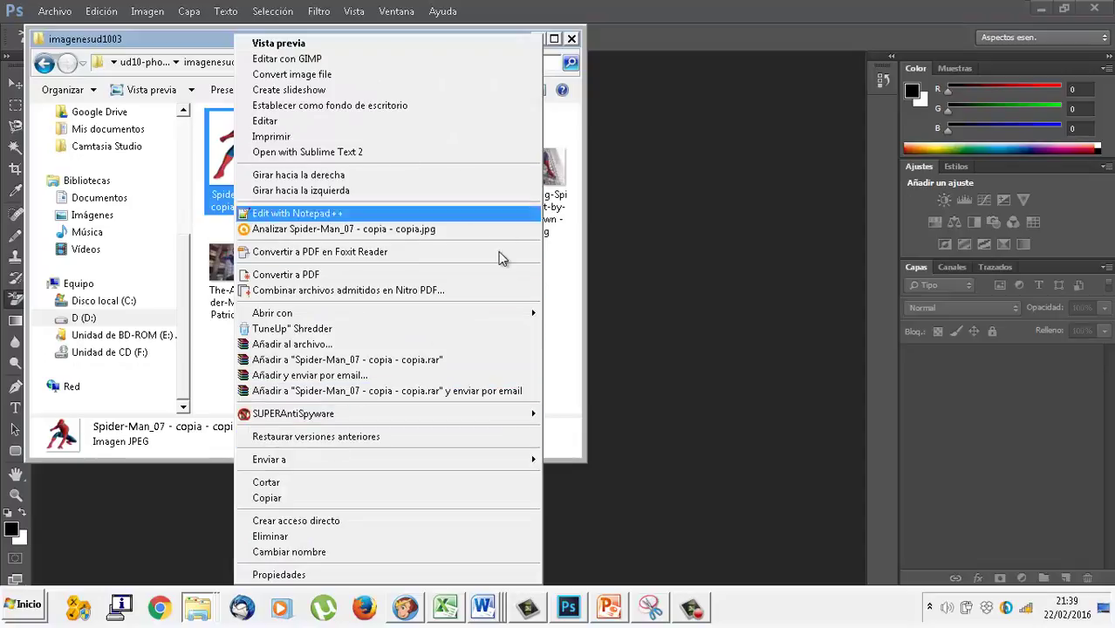
{"action": "mouse_move", "coordinate": [272, 313]}
{"action": "left_click", "coordinate": [568, 321]}
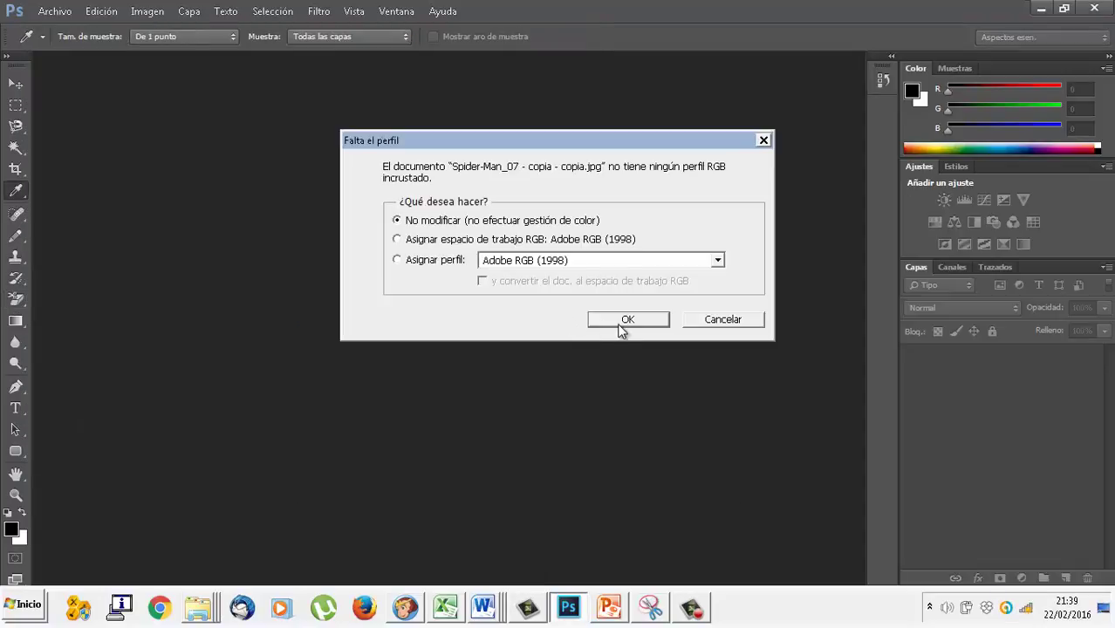
{"action": "left_click", "coordinate": [619, 322]}
{"action": "key", "text": "e"}
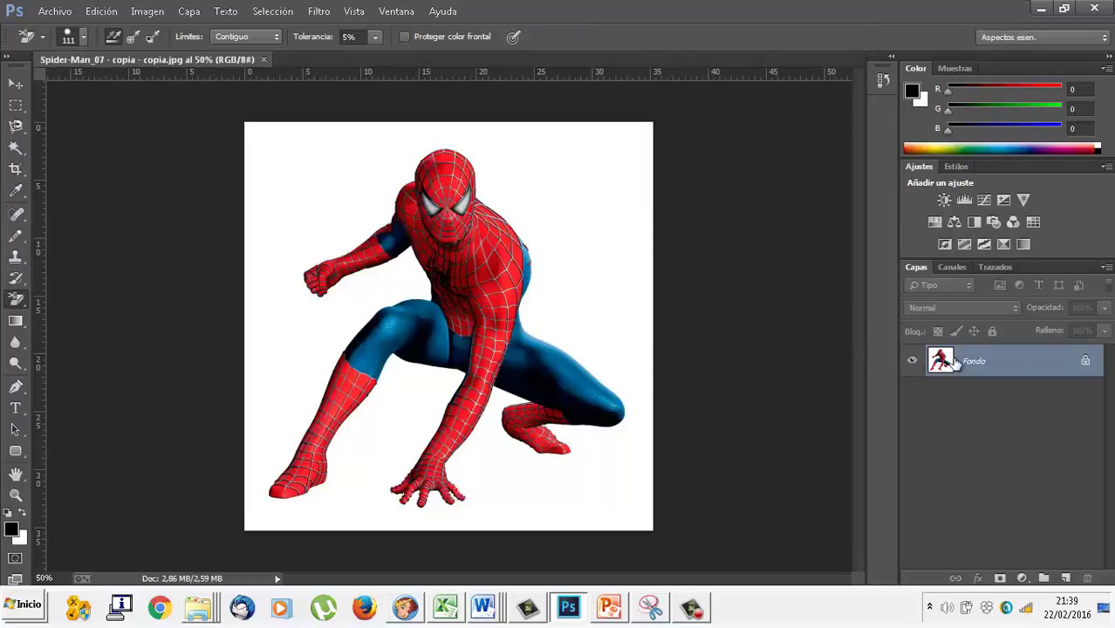
- Duplicate the Fondo layer into a new Fondo copia layer
{"action": "right_click", "coordinate": [955, 363]}
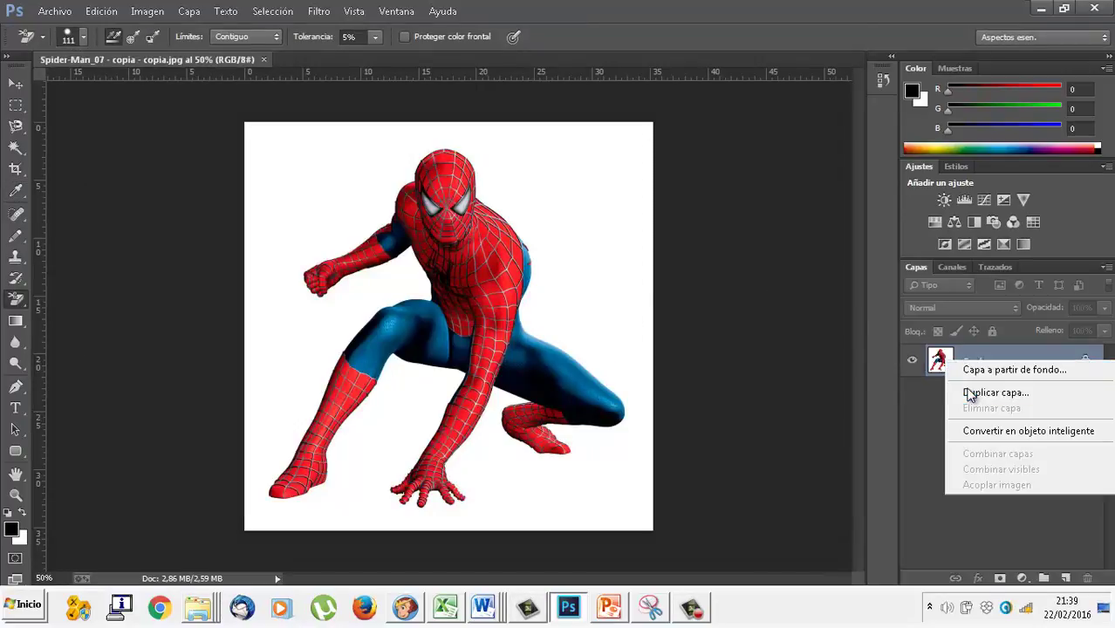
{"action": "left_click", "coordinate": [966, 395]}
{"action": "left_click", "coordinate": [686, 187]}
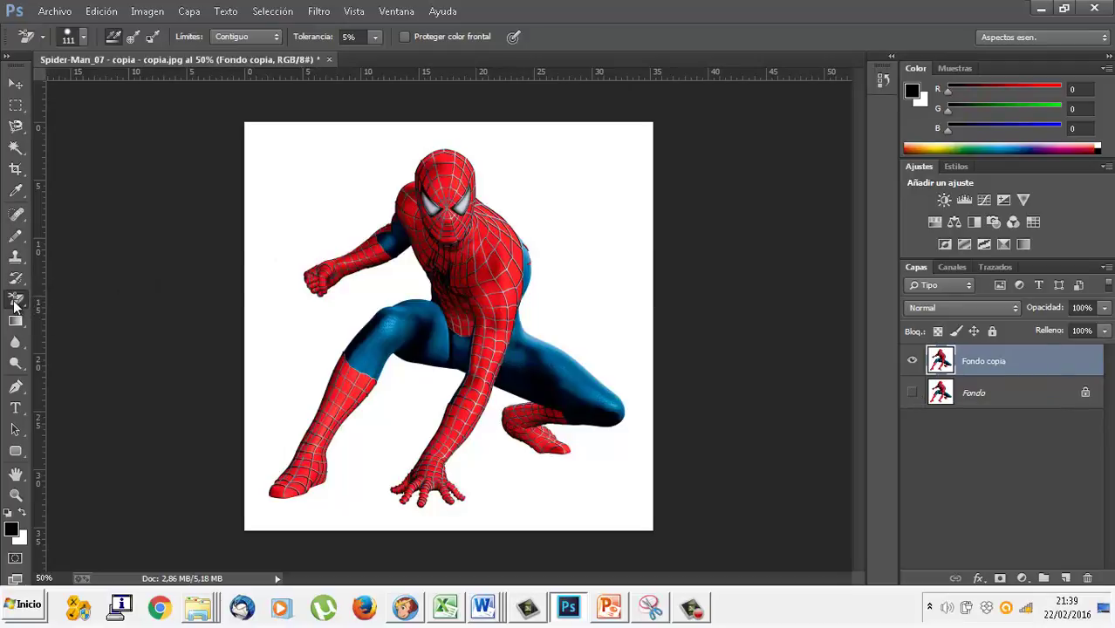
{"action": "right_click", "coordinate": [7, 307]}
- Magic-erase the white background around Spider-Man at tolerance 32 with Contiguo on
{"action": "left_click", "coordinate": [82, 328]}
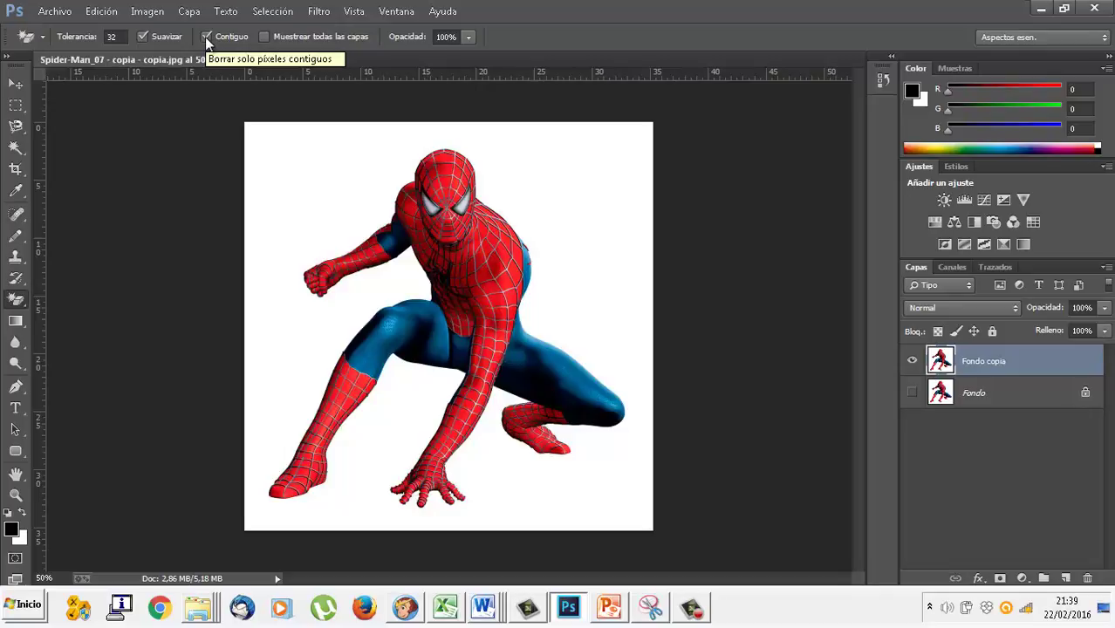
{"action": "left_click", "coordinate": [330, 176]}
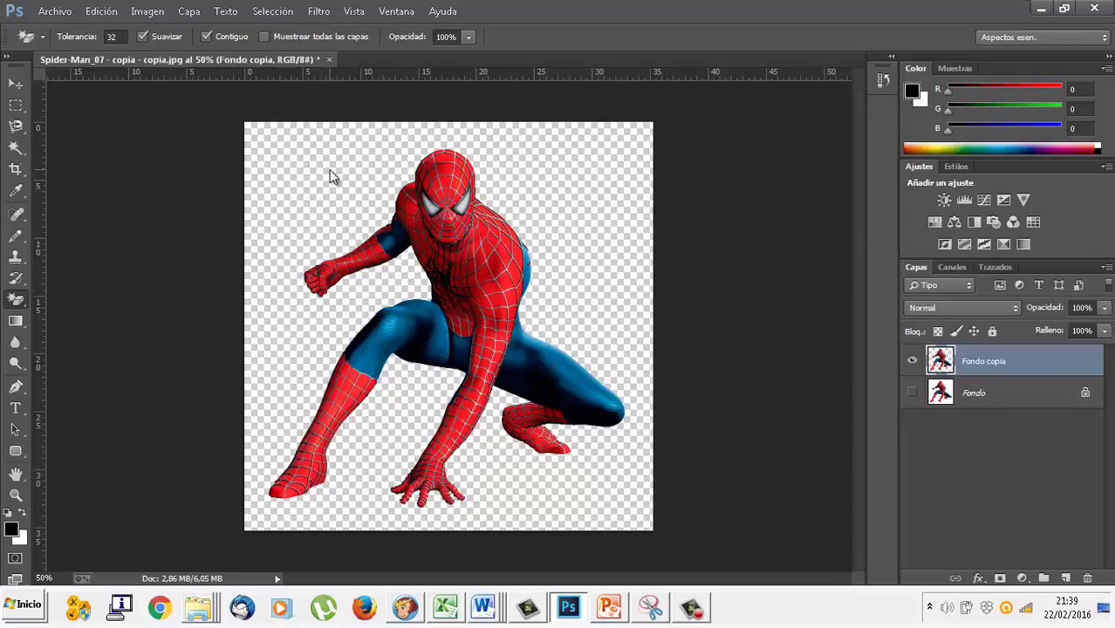
{"action": "right_click", "coordinate": [198, 608]}
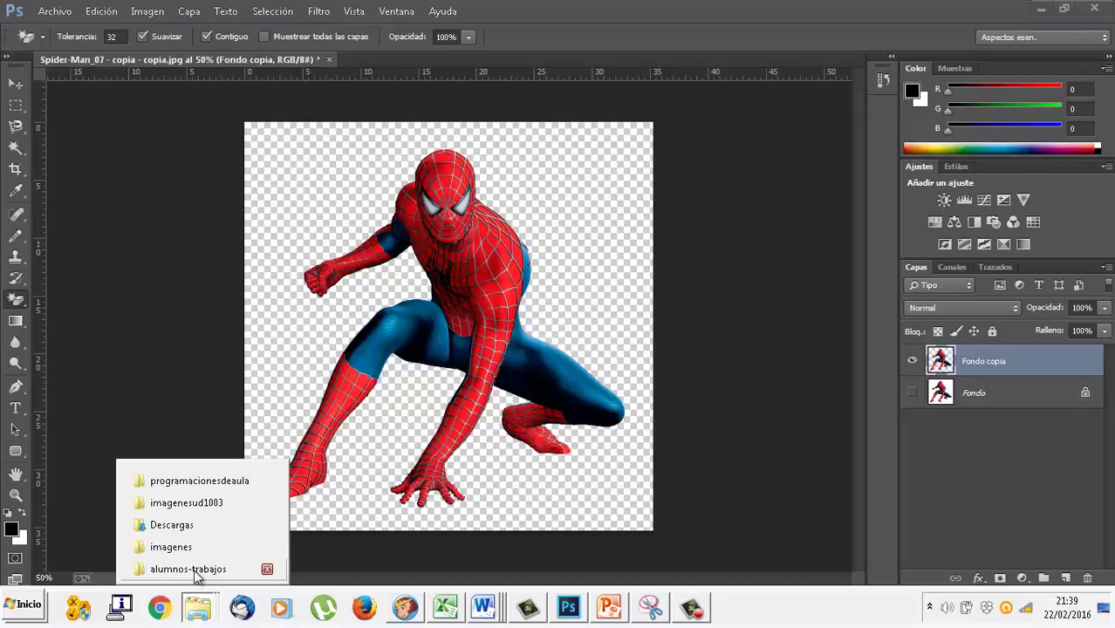
- Duplicate the Amazing Spider-Man art file and open the copy in Photoshop with its embedded profile
{"action": "left_click", "coordinate": [223, 504]}
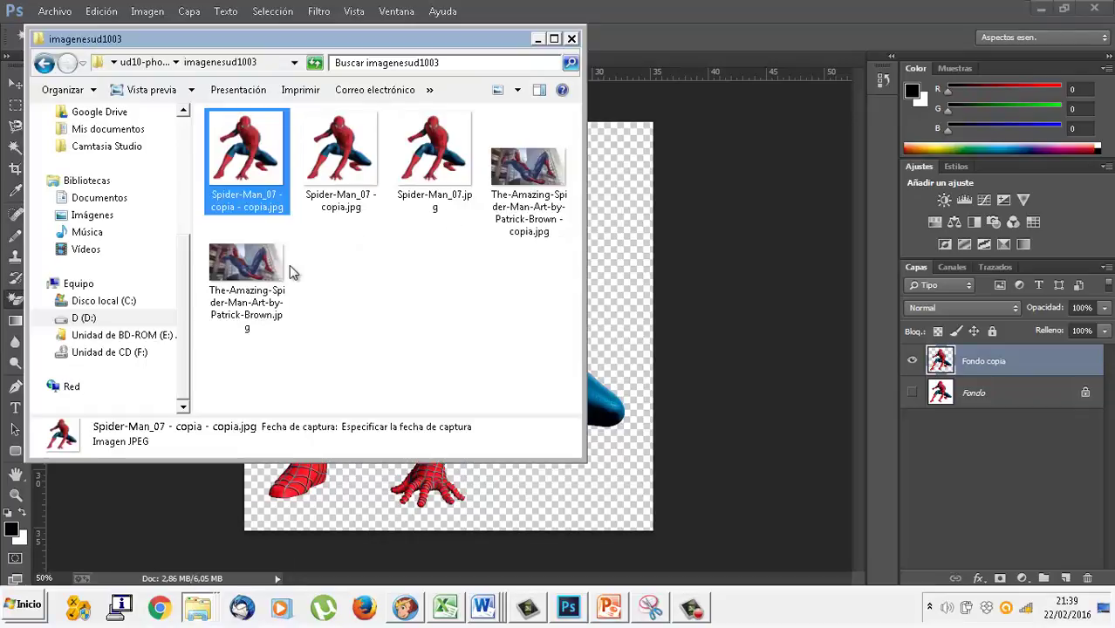
{"action": "left_click", "coordinate": [256, 269]}
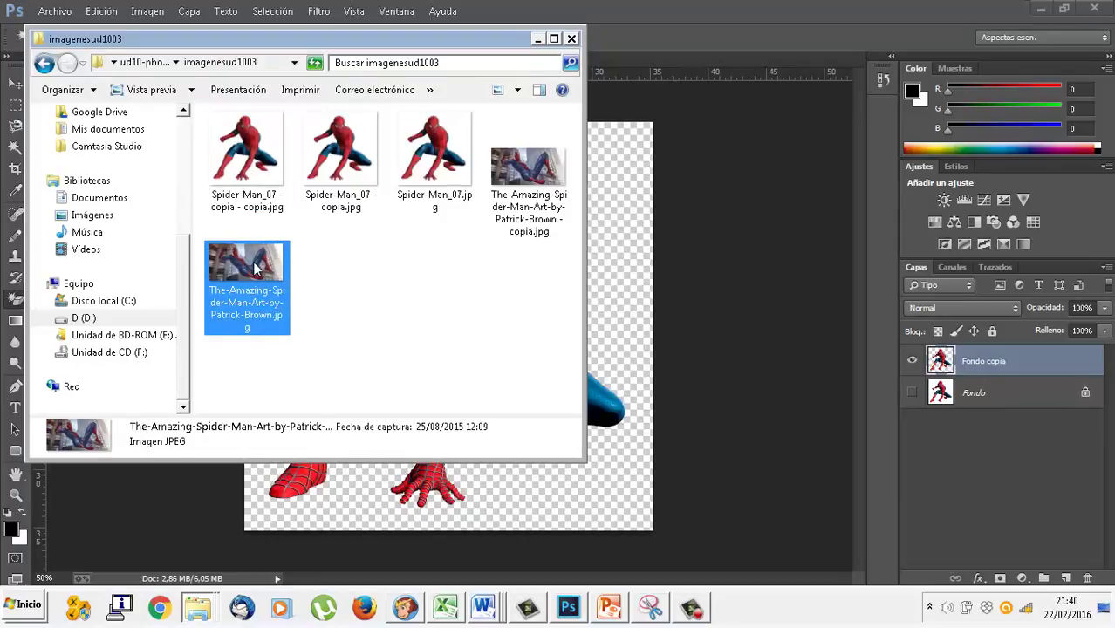
{"action": "key", "text": "ctrl+v"}
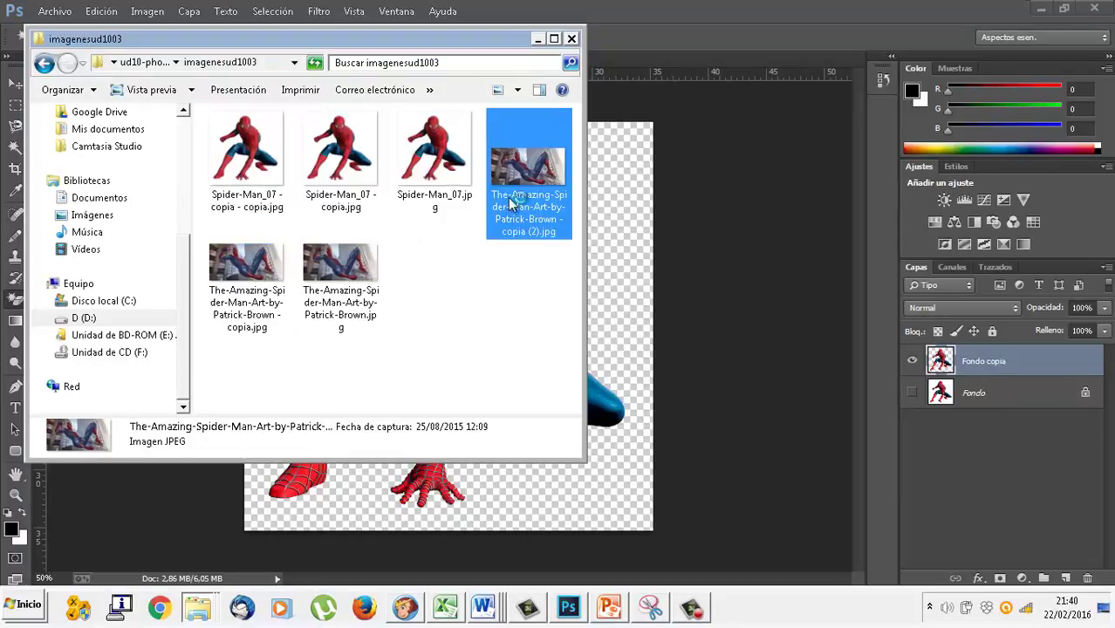
{"action": "right_click", "coordinate": [513, 203]}
{"action": "mouse_move", "coordinate": [698, 313]}
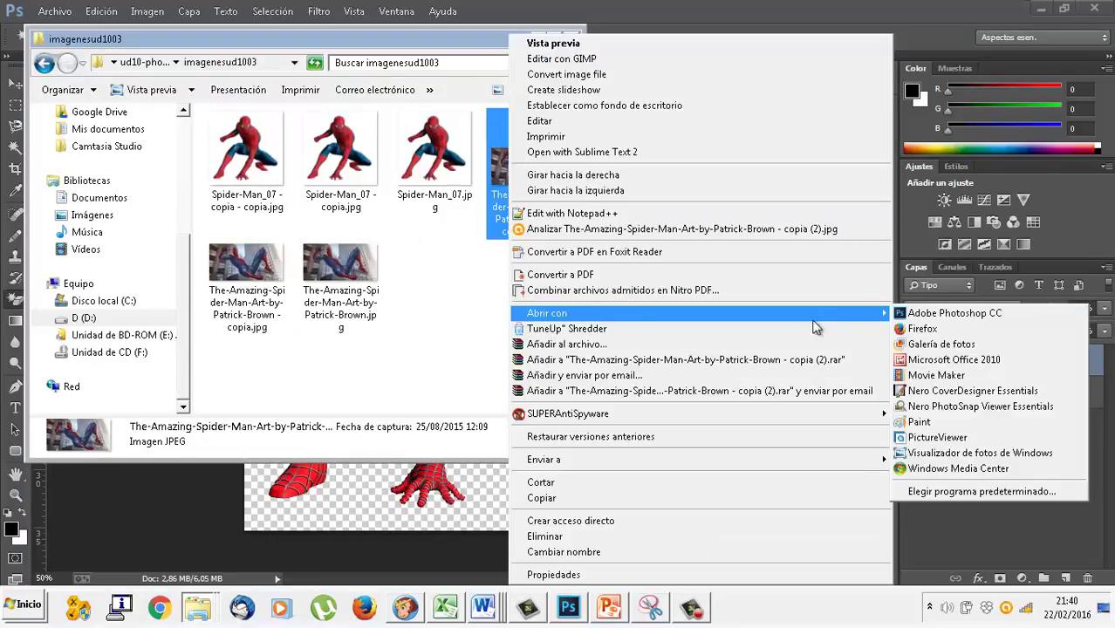
{"action": "left_click", "coordinate": [925, 313]}
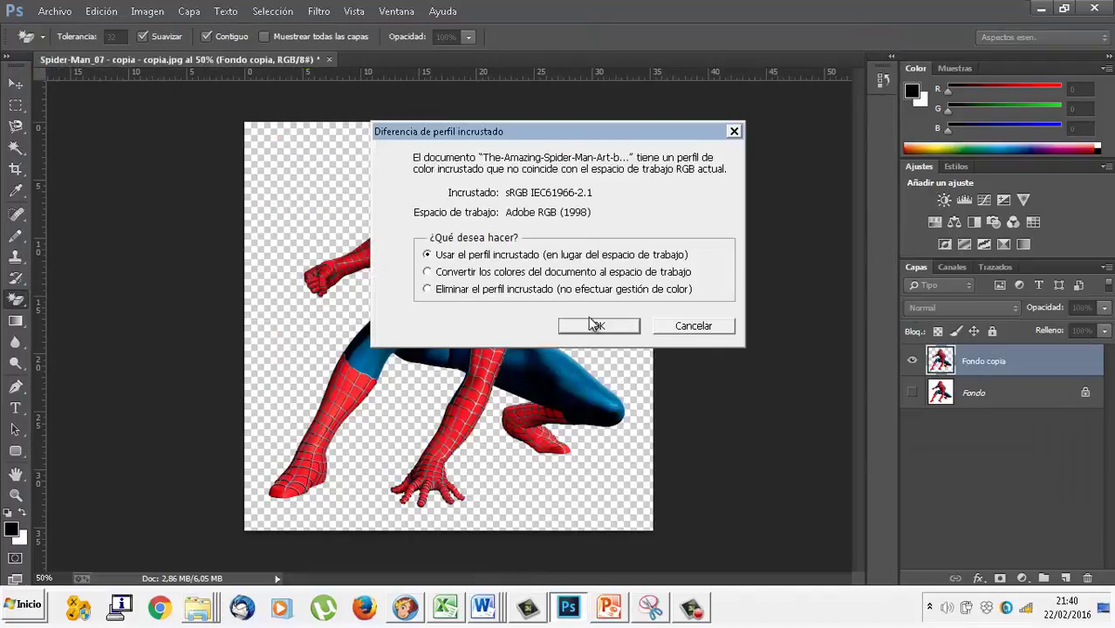
{"action": "left_click", "coordinate": [594, 326]}
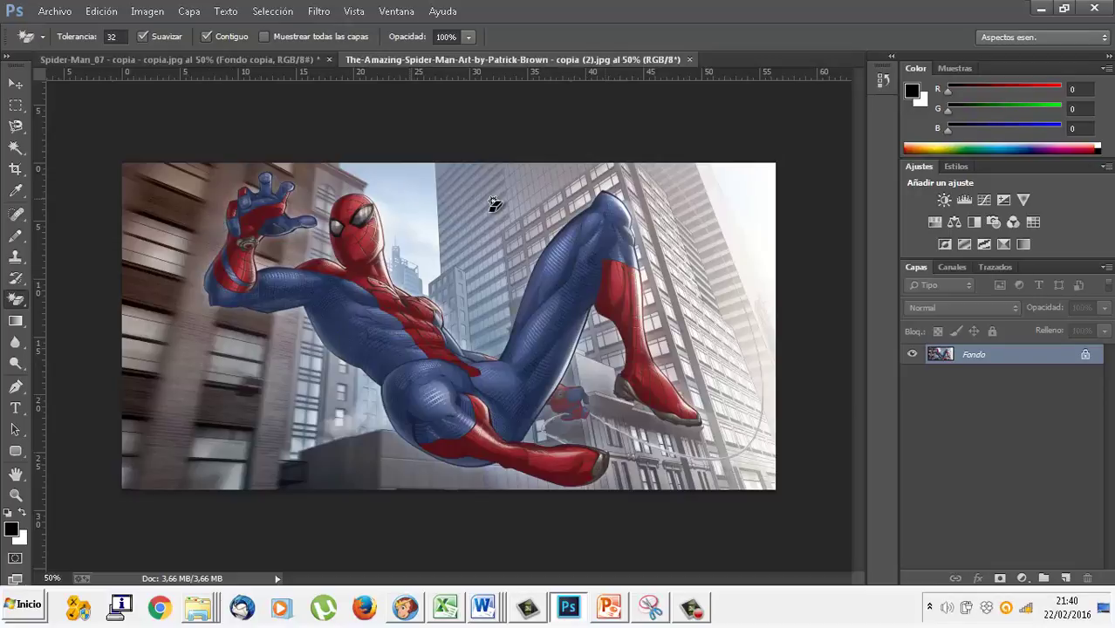
- Duplicate the art's Fondo layer as Fondo copia
{"action": "right_click", "coordinate": [987, 360]}
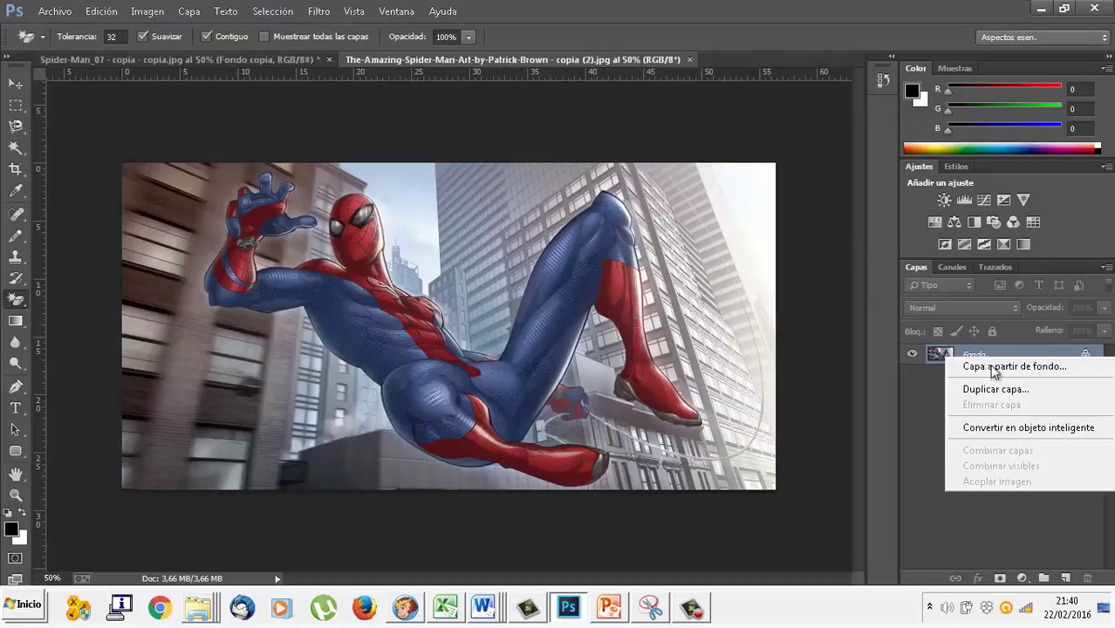
{"action": "left_click", "coordinate": [986, 389]}
{"action": "left_click", "coordinate": [703, 184]}
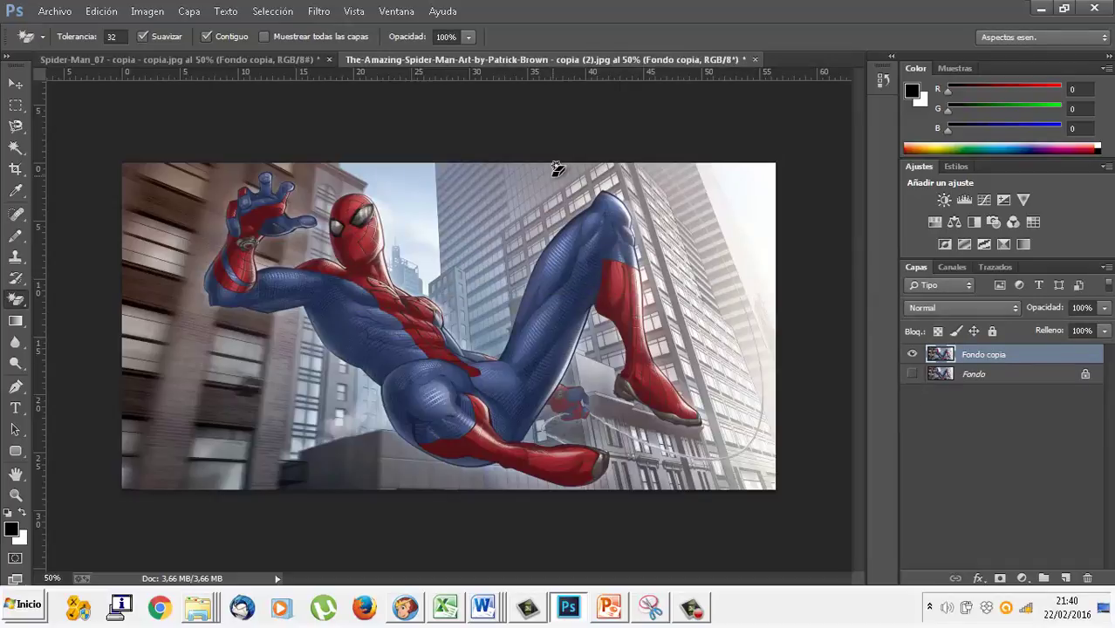
- Magic-erase the sky near Spider-Man's head and the left and lower-middle buildings
{"action": "left_click", "coordinate": [424, 211]}
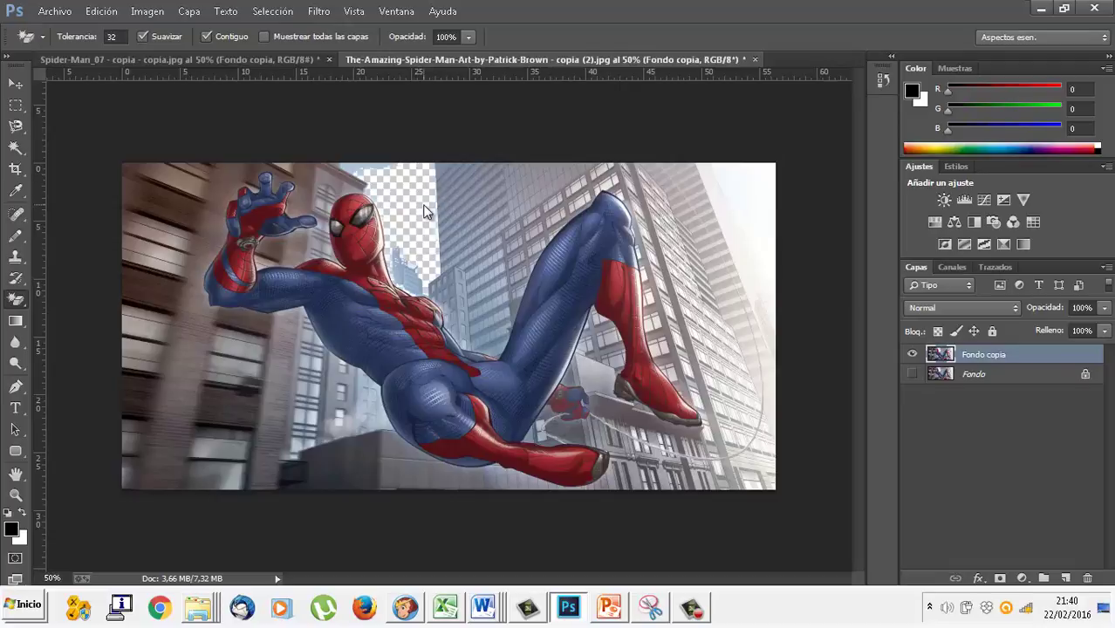
{"action": "left_click", "coordinate": [362, 171]}
{"action": "left_click", "coordinate": [331, 179]}
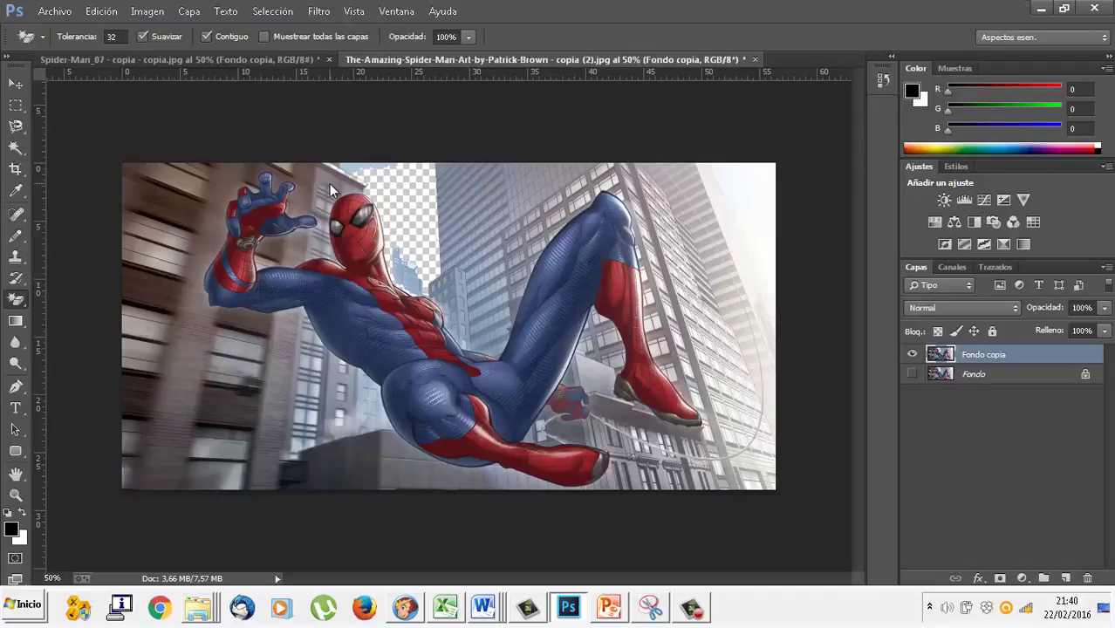
{"action": "left_click", "coordinate": [183, 193]}
{"action": "left_click", "coordinate": [167, 262]}
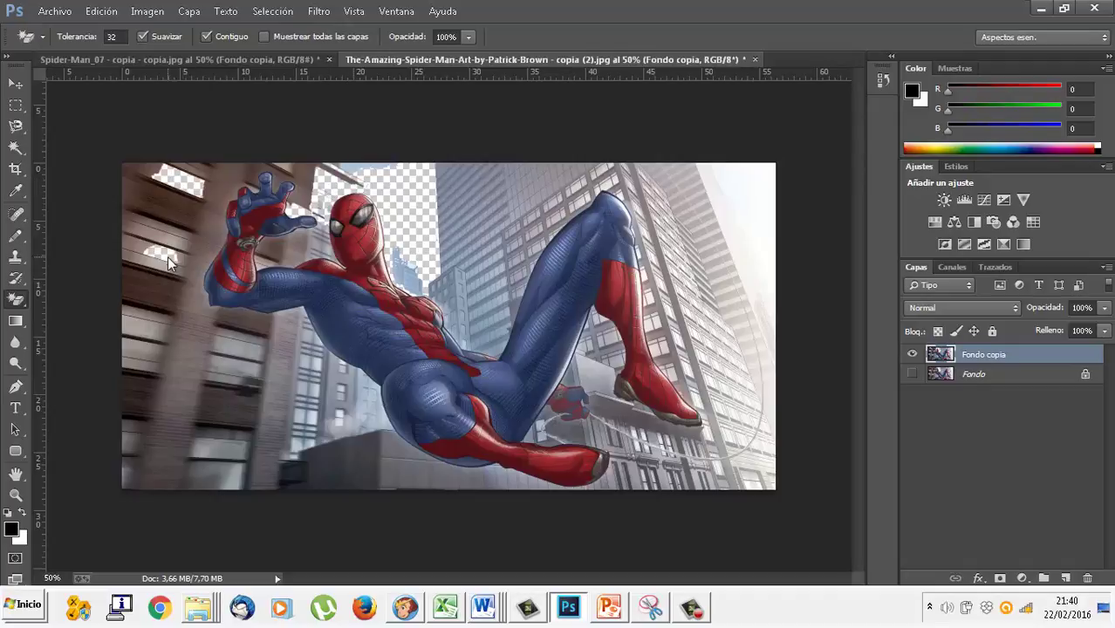
{"action": "left_click", "coordinate": [181, 336]}
{"action": "left_click", "coordinate": [279, 407]}
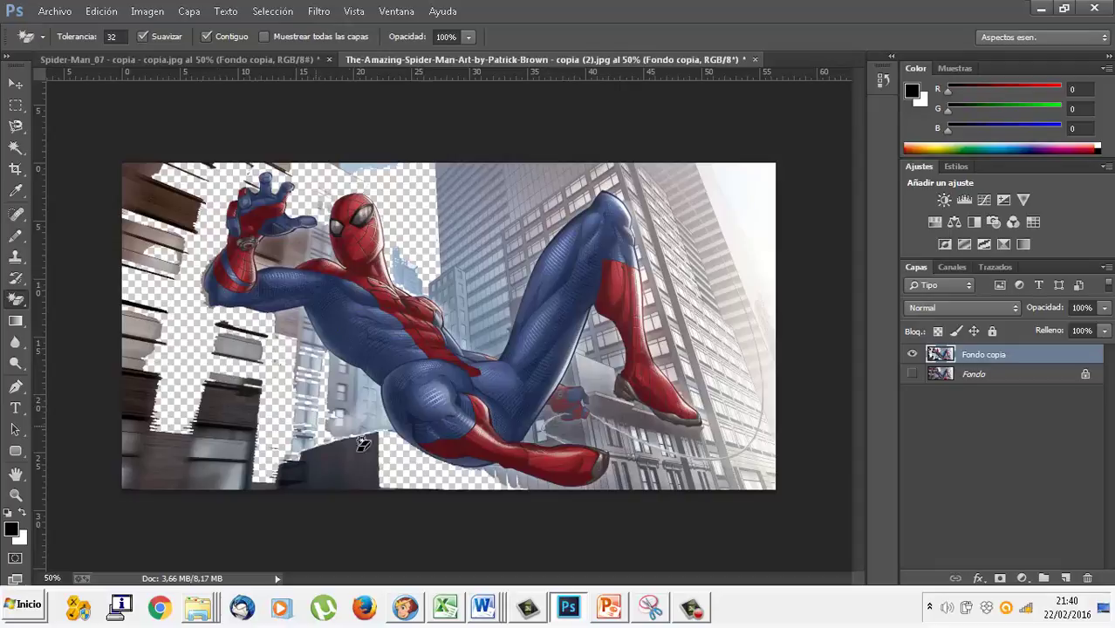
- Magic-erase the right-edge buildings and leftover grey and blue building fragments
{"action": "left_click", "coordinate": [738, 478]}
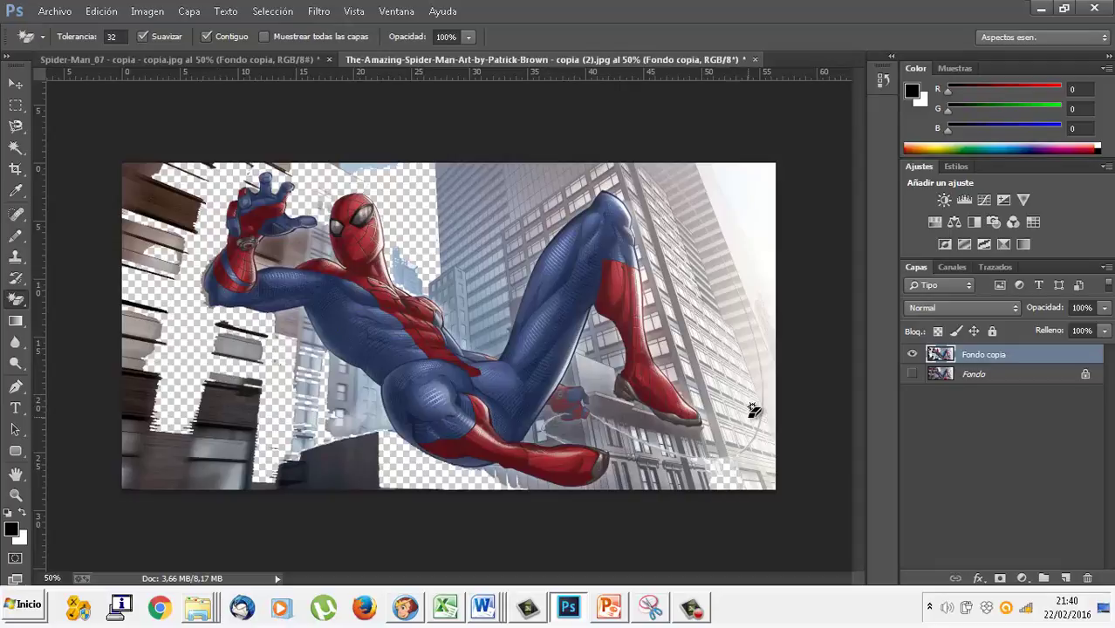
{"action": "left_click", "coordinate": [742, 319]}
{"action": "left_click", "coordinate": [742, 251]}
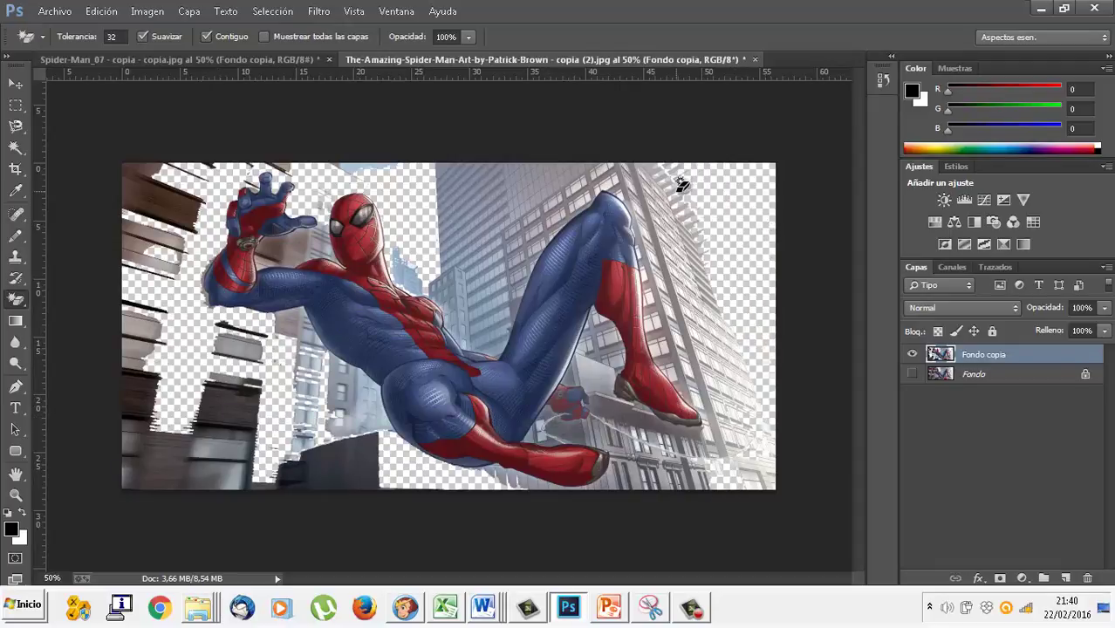
{"action": "left_click", "coordinate": [517, 180]}
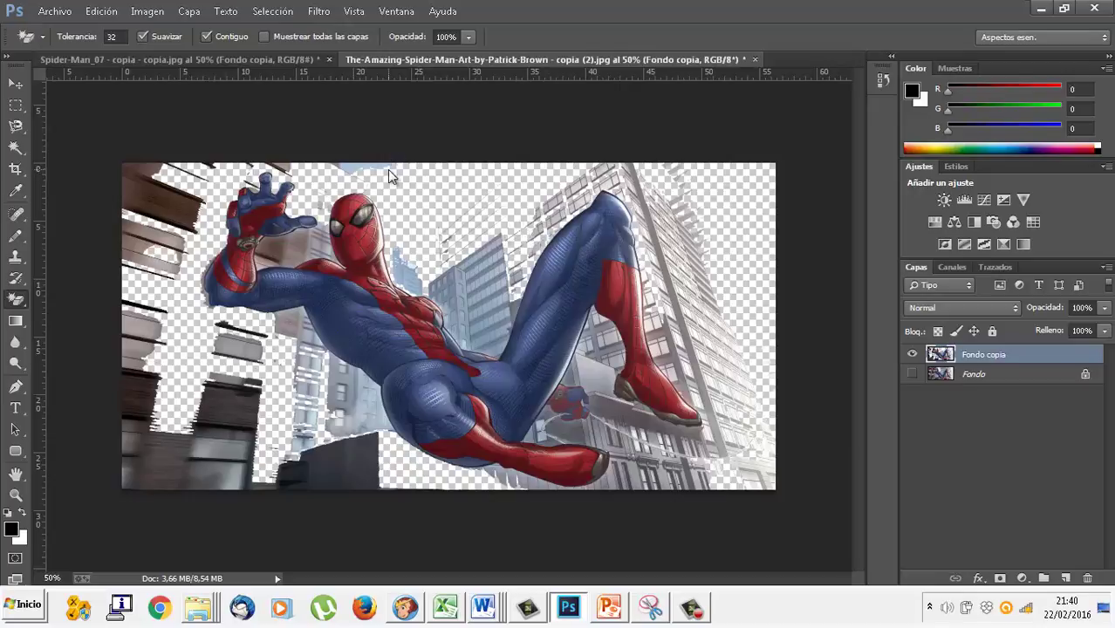
{"action": "left_click", "coordinate": [146, 189]}
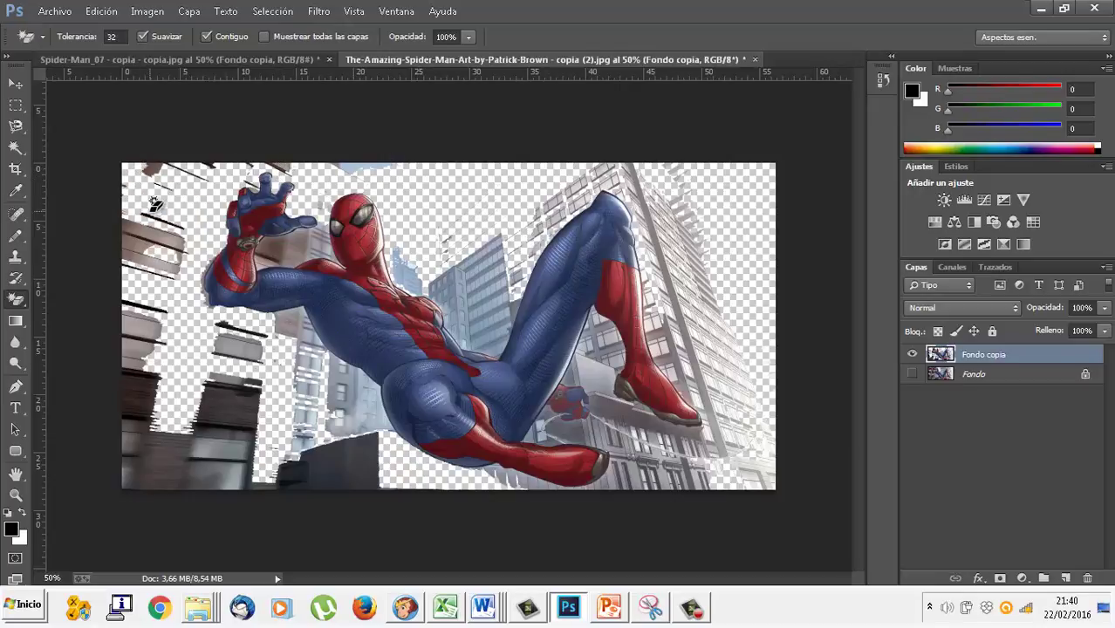
{"action": "left_click", "coordinate": [370, 411]}
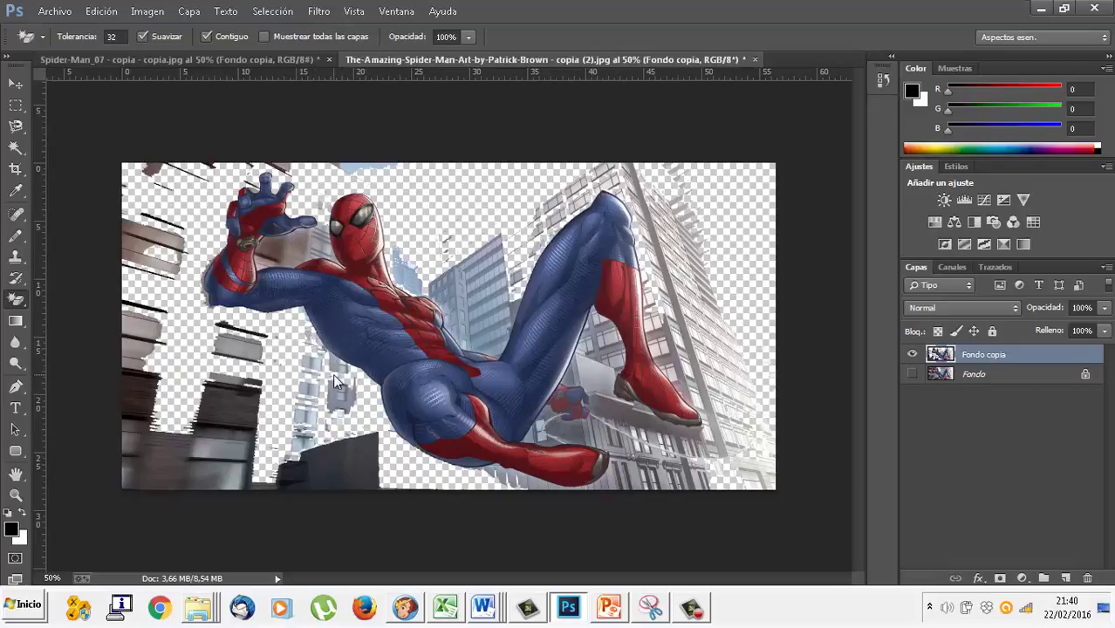
{"action": "left_click", "coordinate": [412, 277]}
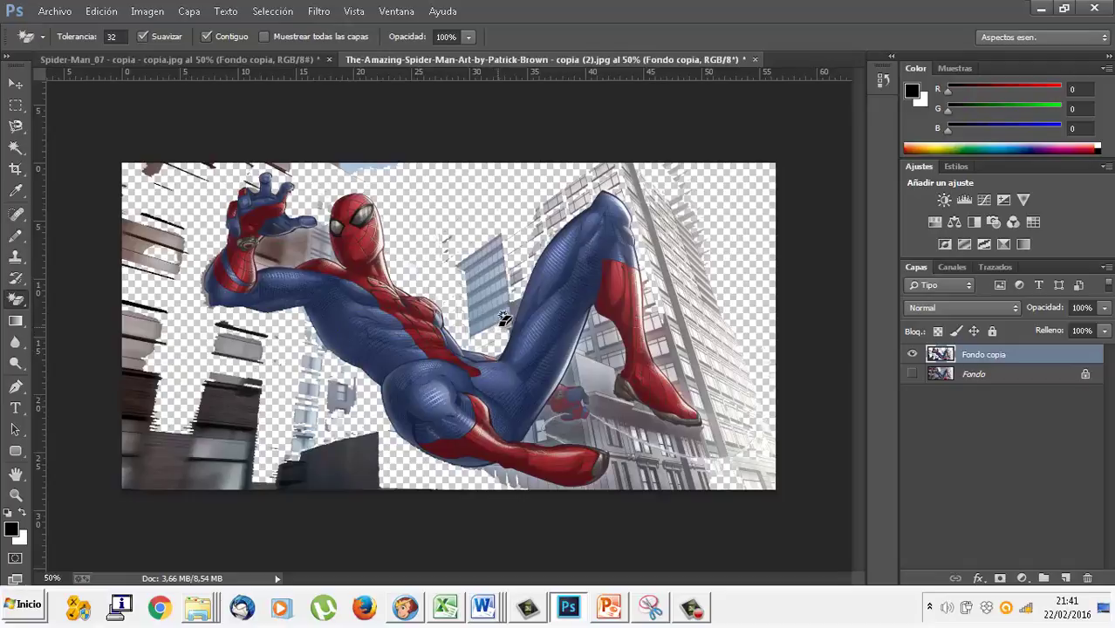
{"action": "left_click", "coordinate": [516, 292]}
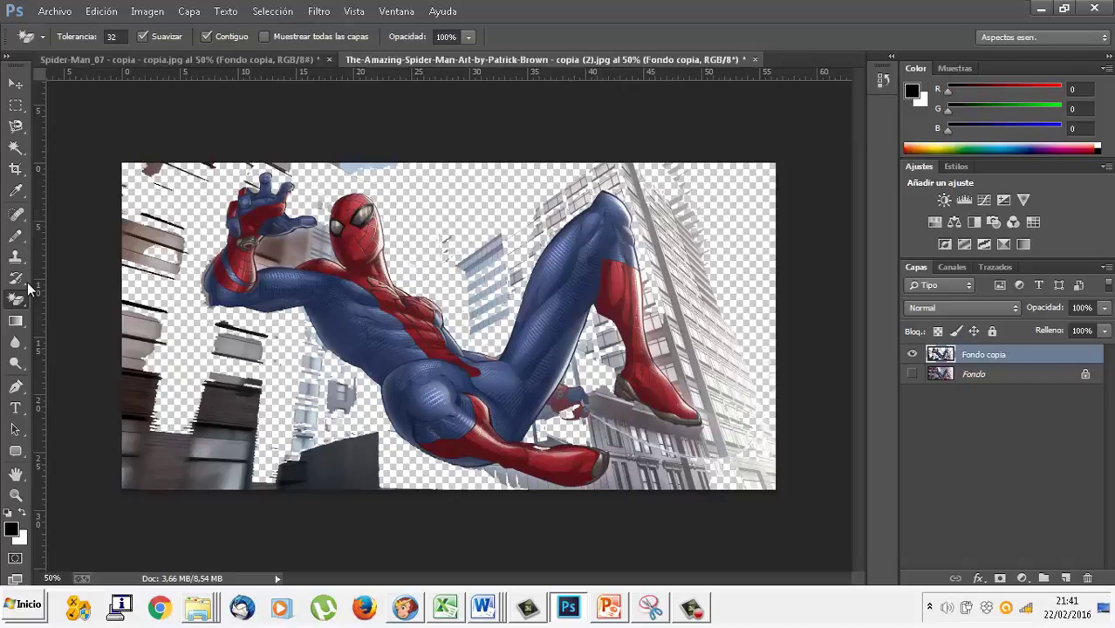
- Magic-erase the grey buildings along the lower left side
{"action": "left_click", "coordinate": [16, 319]}
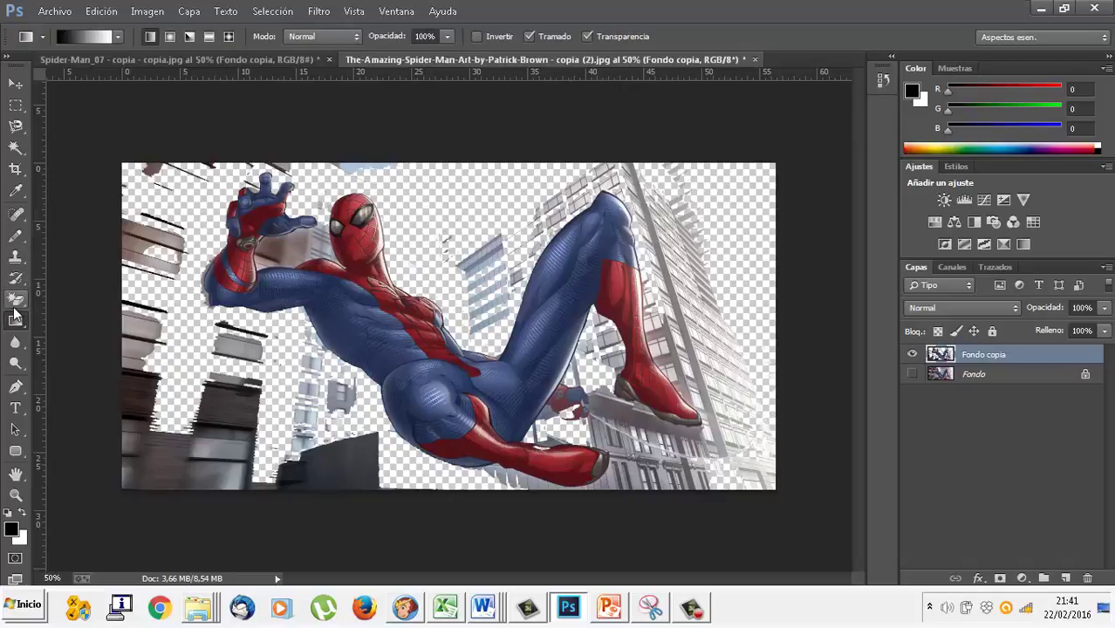
{"action": "left_click", "coordinate": [16, 299]}
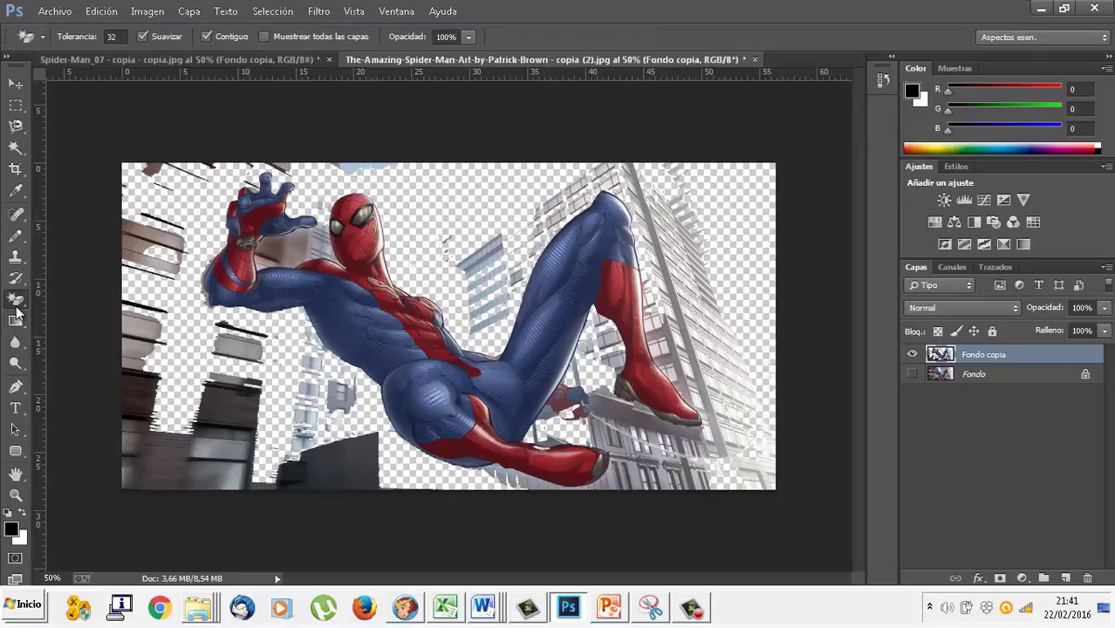
{"action": "left_click", "coordinate": [149, 406]}
{"action": "left_click", "coordinate": [144, 336]}
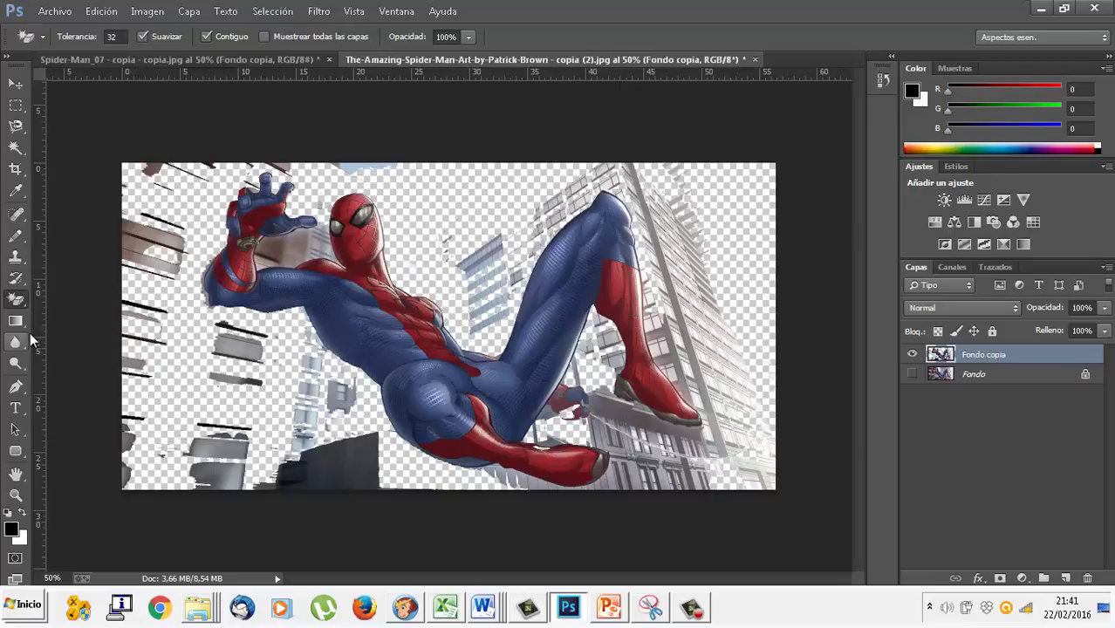
- Brush away the left-edge building fragments with a 64 px Eraser
{"action": "left_click_drag", "start_coordinate": [24, 303], "coordinate": [57, 300]}
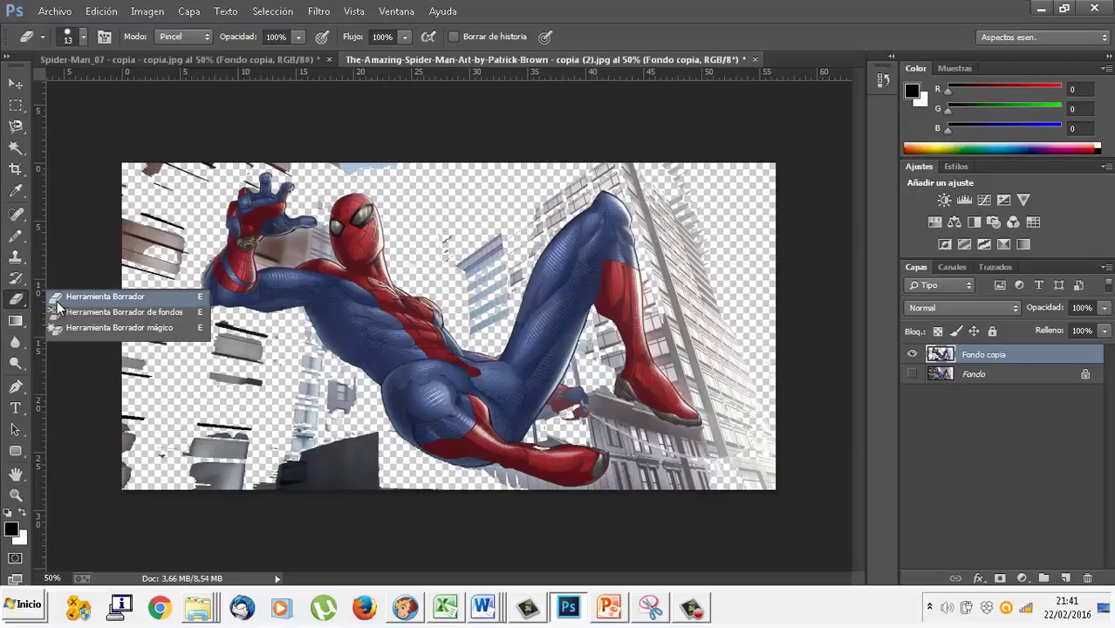
{"action": "left_click", "coordinate": [56, 300]}
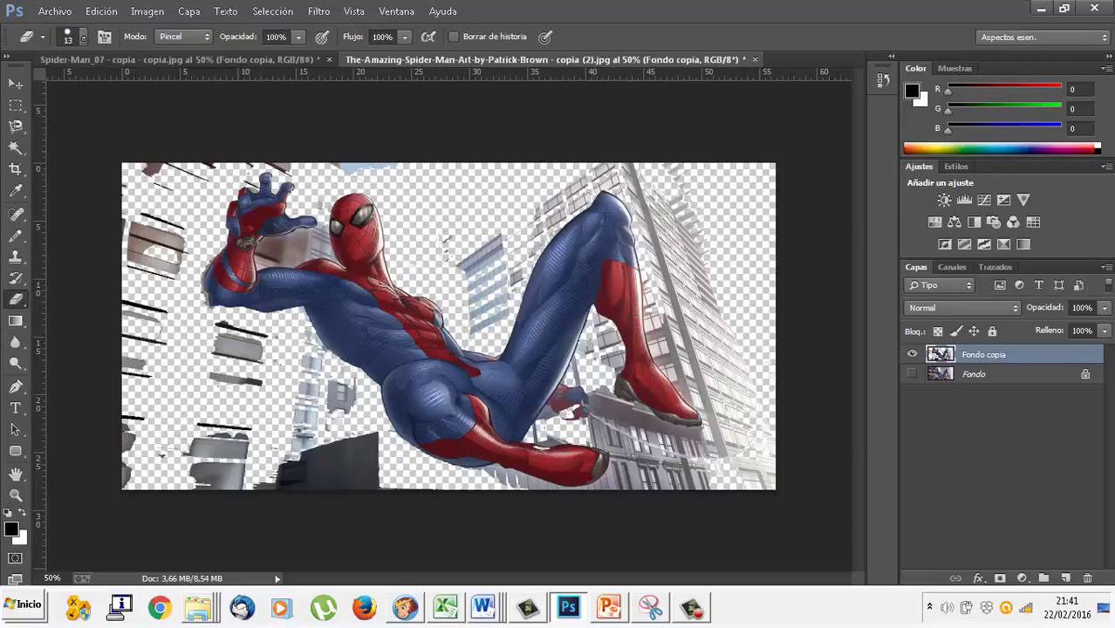
{"action": "left_click", "coordinate": [84, 38]}
{"action": "left_click_drag", "start_coordinate": [94, 88], "coordinate": [110, 87]}
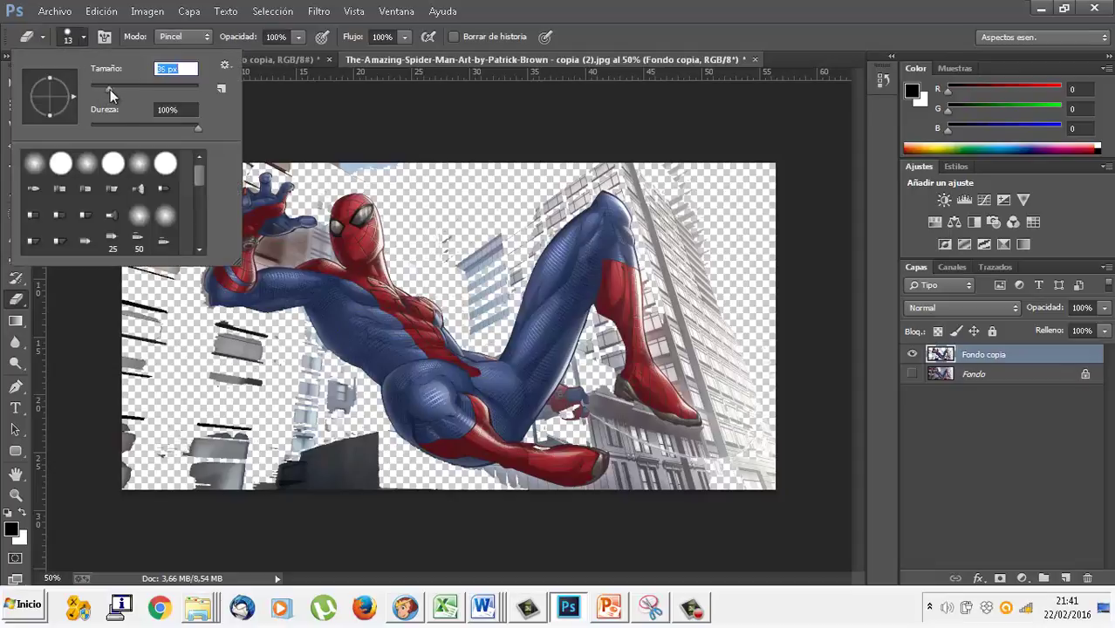
{"action": "left_click", "coordinate": [149, 310]}
{"action": "mouse_move", "coordinate": [149, 309]}
{"action": "left_mouse_down"}
{"action": "mouse_move", "coordinate": [164, 290]}
{"action": "mouse_move", "coordinate": [183, 198]}
{"action": "mouse_move", "coordinate": [166, 162]}
{"action": "mouse_move", "coordinate": [148, 249]}
{"action": "left_mouse_up"}
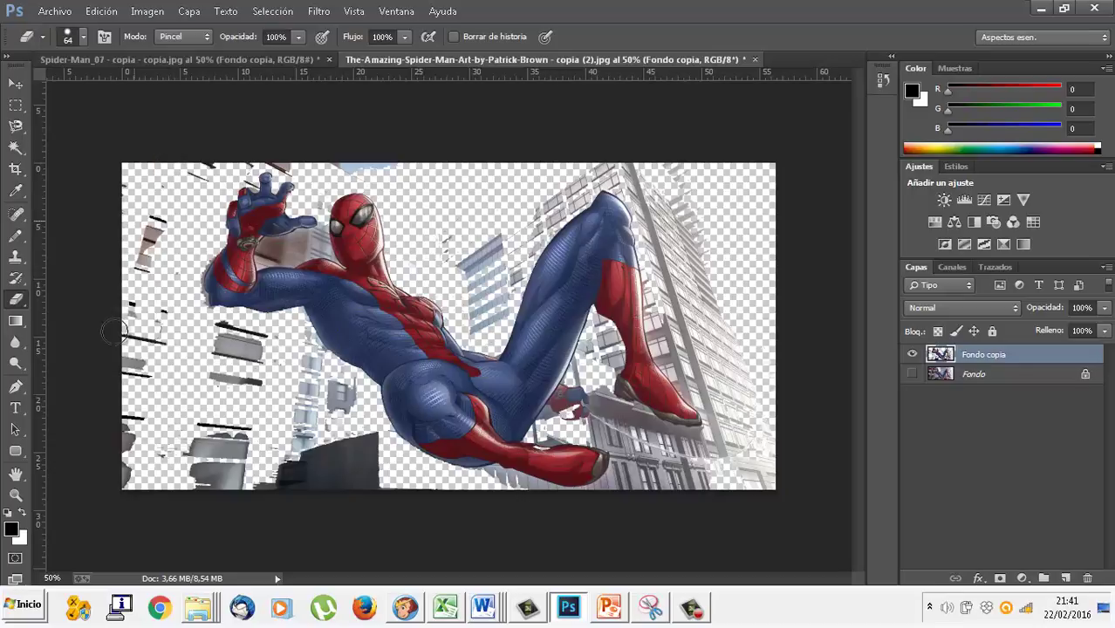
{"action": "mouse_move", "coordinate": [128, 346]}
{"action": "left_mouse_down"}
{"action": "mouse_move", "coordinate": [130, 490]}
{"action": "mouse_move", "coordinate": [164, 319]}
{"action": "mouse_move", "coordinate": [144, 406]}
{"action": "mouse_move", "coordinate": [194, 434]}
{"action": "mouse_move", "coordinate": [175, 480]}
{"action": "mouse_move", "coordinate": [170, 467]}
{"action": "mouse_move", "coordinate": [235, 479]}
{"action": "mouse_move", "coordinate": [192, 515]}
{"action": "mouse_move", "coordinate": [402, 480]}
{"action": "mouse_move", "coordinate": [366, 454]}
{"action": "mouse_move", "coordinate": [378, 472]}
{"action": "mouse_move", "coordinate": [199, 463]}
{"action": "mouse_move", "coordinate": [189, 423]}
{"action": "mouse_move", "coordinate": [246, 442]}
{"action": "mouse_move", "coordinate": [211, 429]}
{"action": "mouse_move", "coordinate": [242, 386]}
{"action": "mouse_move", "coordinate": [316, 396]}
{"action": "mouse_move", "coordinate": [218, 336]}
{"action": "mouse_move", "coordinate": [300, 350]}
{"action": "mouse_move", "coordinate": [331, 370]}
{"action": "mouse_move", "coordinate": [305, 342]}
{"action": "mouse_move", "coordinate": [324, 391]}
{"action": "mouse_move", "coordinate": [314, 371]}
{"action": "mouse_move", "coordinate": [349, 402]}
{"action": "mouse_move", "coordinate": [327, 436]}
{"action": "mouse_move", "coordinate": [349, 428]}
{"action": "mouse_move", "coordinate": [287, 390]}
{"action": "mouse_move", "coordinate": [299, 463]}
{"action": "mouse_move", "coordinate": [336, 438]}
{"action": "mouse_move", "coordinate": [318, 417]}
{"action": "left_mouse_up"}
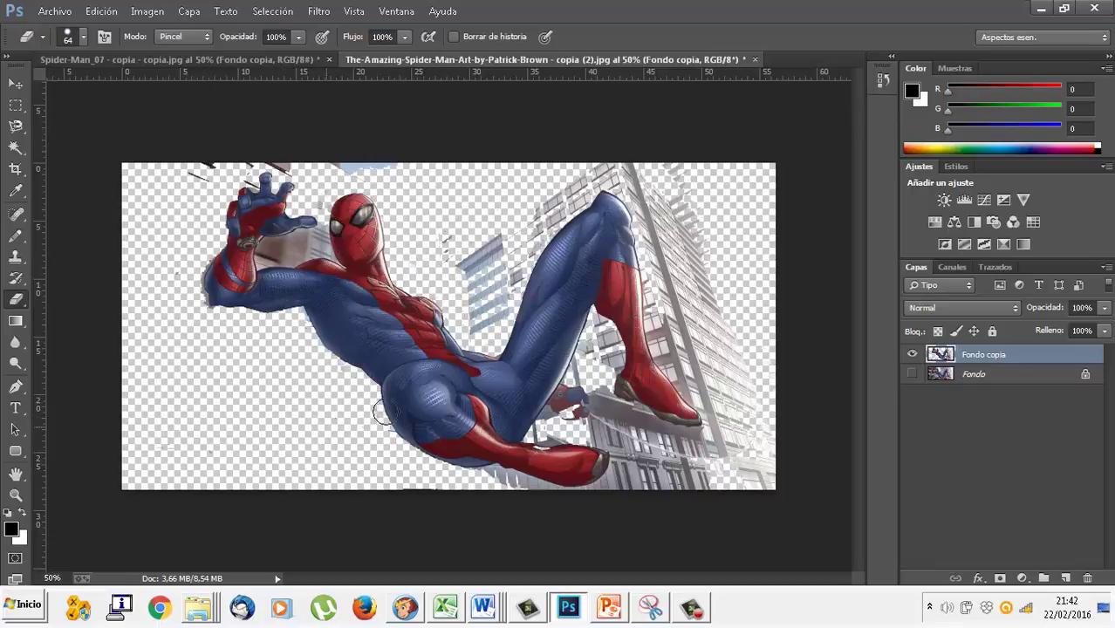
- Erase building pixels around Spider-Man's leg, undoing one overshooting stroke
{"action": "mouse_move", "coordinate": [695, 248]}
{"action": "left_mouse_down"}
{"action": "mouse_move", "coordinate": [643, 176]}
{"action": "mouse_move", "coordinate": [702, 222]}
{"action": "left_mouse_up"}
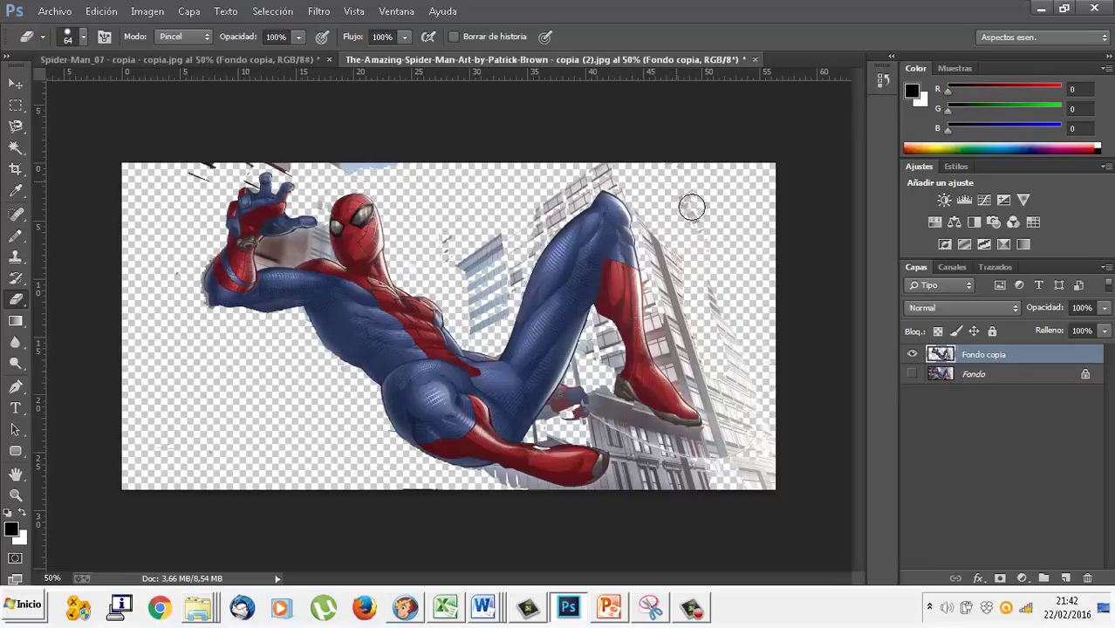
{"action": "mouse_move", "coordinate": [700, 319]}
{"action": "left_mouse_down"}
{"action": "mouse_move", "coordinate": [735, 324]}
{"action": "mouse_move", "coordinate": [735, 356]}
{"action": "mouse_move", "coordinate": [720, 365]}
{"action": "mouse_move", "coordinate": [672, 334]}
{"action": "mouse_move", "coordinate": [630, 254]}
{"action": "mouse_move", "coordinate": [647, 178]}
{"action": "mouse_move", "coordinate": [687, 316]}
{"action": "mouse_move", "coordinate": [701, 301]}
{"action": "mouse_move", "coordinate": [688, 196]}
{"action": "mouse_move", "coordinate": [656, 175]}
{"action": "mouse_move", "coordinate": [589, 179]}
{"action": "mouse_move", "coordinate": [467, 253]}
{"action": "mouse_move", "coordinate": [450, 251]}
{"action": "mouse_move", "coordinate": [441, 194]}
{"action": "mouse_move", "coordinate": [357, 167]}
{"action": "left_mouse_up"}
{"action": "key", "text": "ctrl+alt+z"}
{"action": "key", "text": "ctrl+alt+z"}
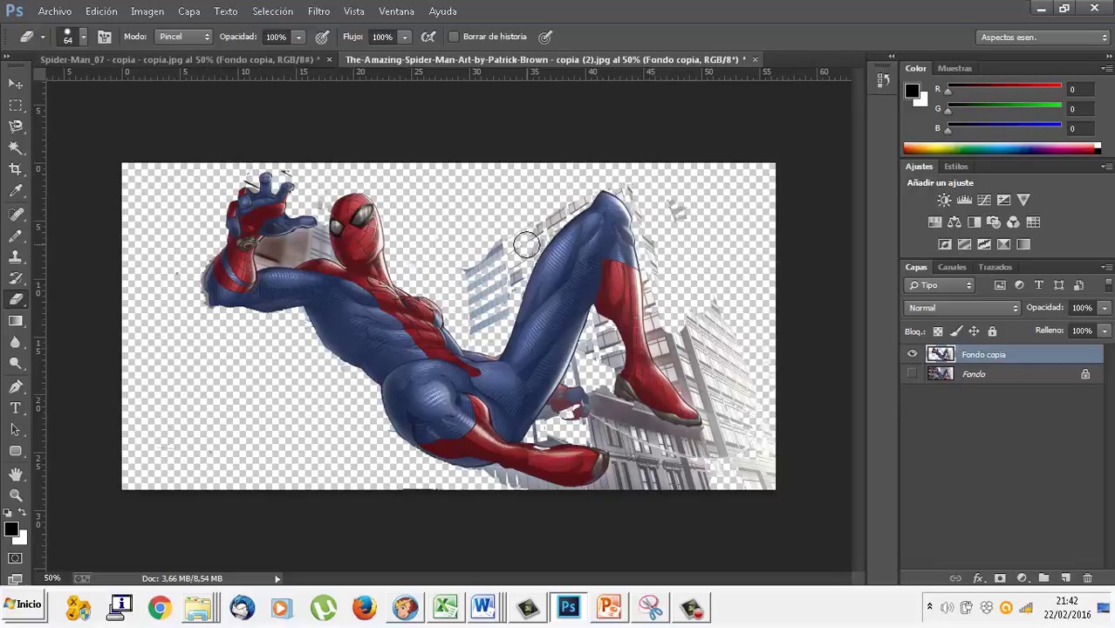
{"action": "mouse_move", "coordinate": [526, 245]}
{"action": "left_mouse_down"}
{"action": "mouse_move", "coordinate": [475, 316]}
{"action": "mouse_move", "coordinate": [503, 307]}
{"action": "mouse_move", "coordinate": [501, 238]}
{"action": "mouse_move", "coordinate": [469, 280]}
{"action": "mouse_move", "coordinate": [500, 239]}
{"action": "left_mouse_up"}
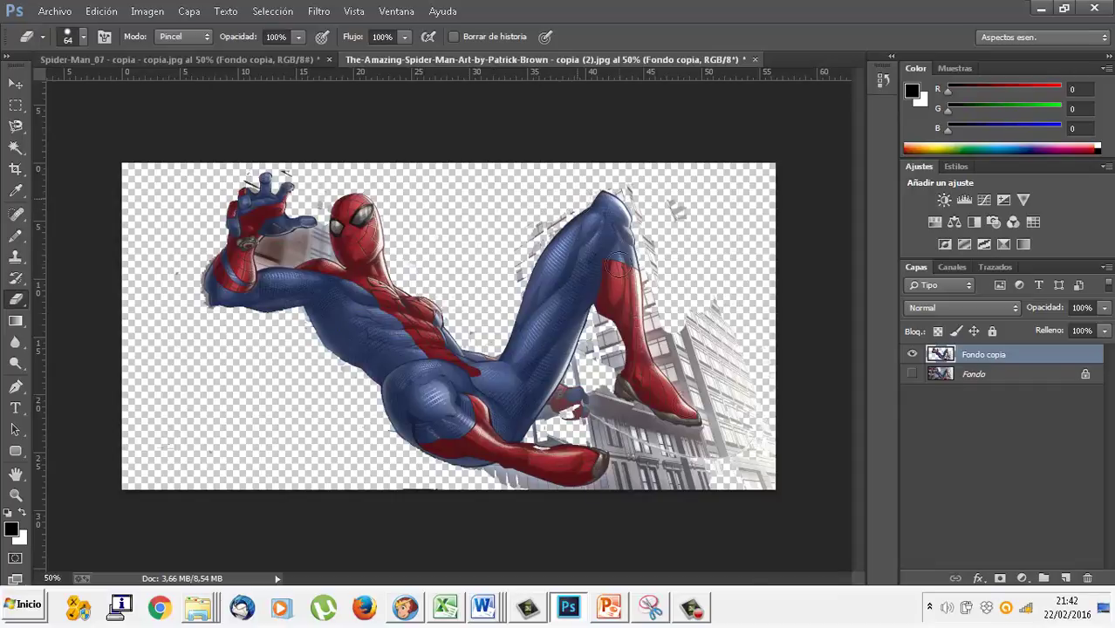
{"action": "mouse_move", "coordinate": [664, 474]}
{"action": "left_mouse_down"}
{"action": "mouse_move", "coordinate": [628, 432]}
{"action": "mouse_move", "coordinate": [606, 426]}
{"action": "mouse_move", "coordinate": [698, 448]}
{"action": "mouse_move", "coordinate": [674, 481]}
{"action": "mouse_move", "coordinate": [643, 487]}
{"action": "mouse_move", "coordinate": [773, 471]}
{"action": "mouse_move", "coordinate": [698, 332]}
{"action": "mouse_move", "coordinate": [701, 390]}
{"action": "mouse_move", "coordinate": [733, 467]}
{"action": "mouse_move", "coordinate": [740, 354]}
{"action": "mouse_move", "coordinate": [710, 361]}
{"action": "mouse_move", "coordinate": [688, 348]}
{"action": "mouse_move", "coordinate": [706, 266]}
{"action": "mouse_move", "coordinate": [672, 196]}
{"action": "mouse_move", "coordinate": [627, 185]}
{"action": "mouse_move", "coordinate": [642, 206]}
{"action": "mouse_move", "coordinate": [676, 356]}
{"action": "mouse_move", "coordinate": [713, 397]}
{"action": "left_mouse_up"}
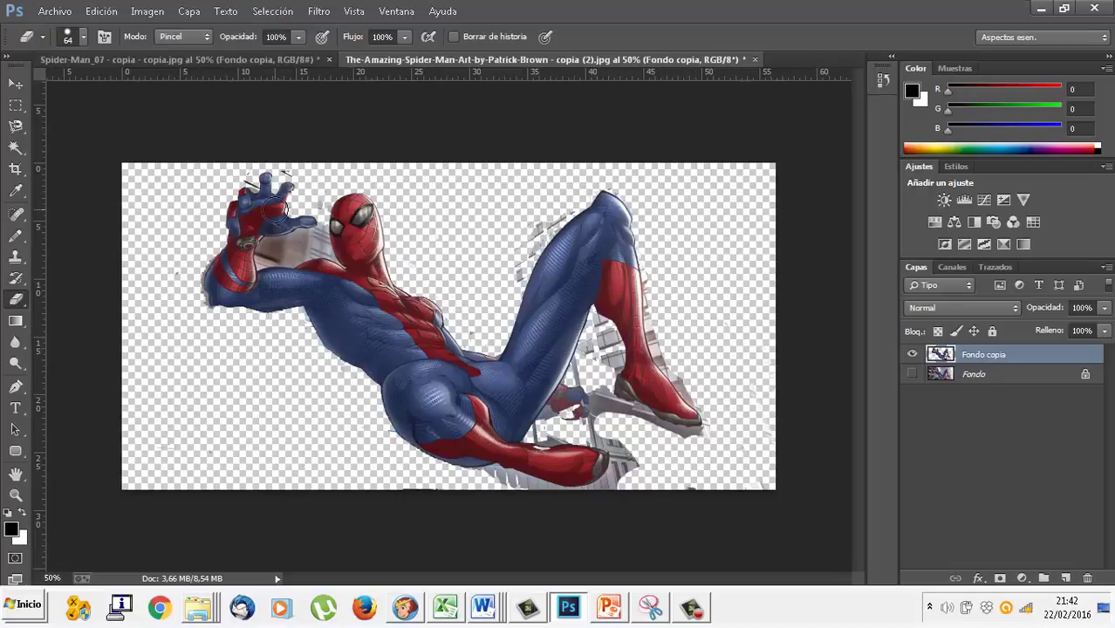
- Use the Magic Eraser to clear the grey patch between hand and head and the debris under the leg
{"action": "right_click", "coordinate": [13, 302]}
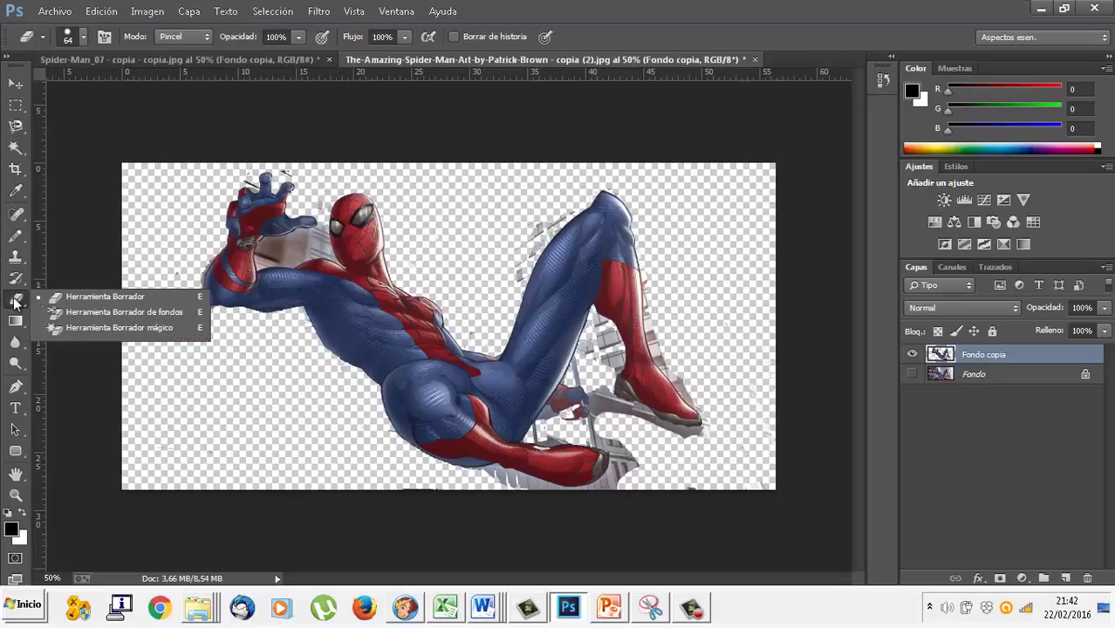
{"action": "left_click", "coordinate": [72, 321]}
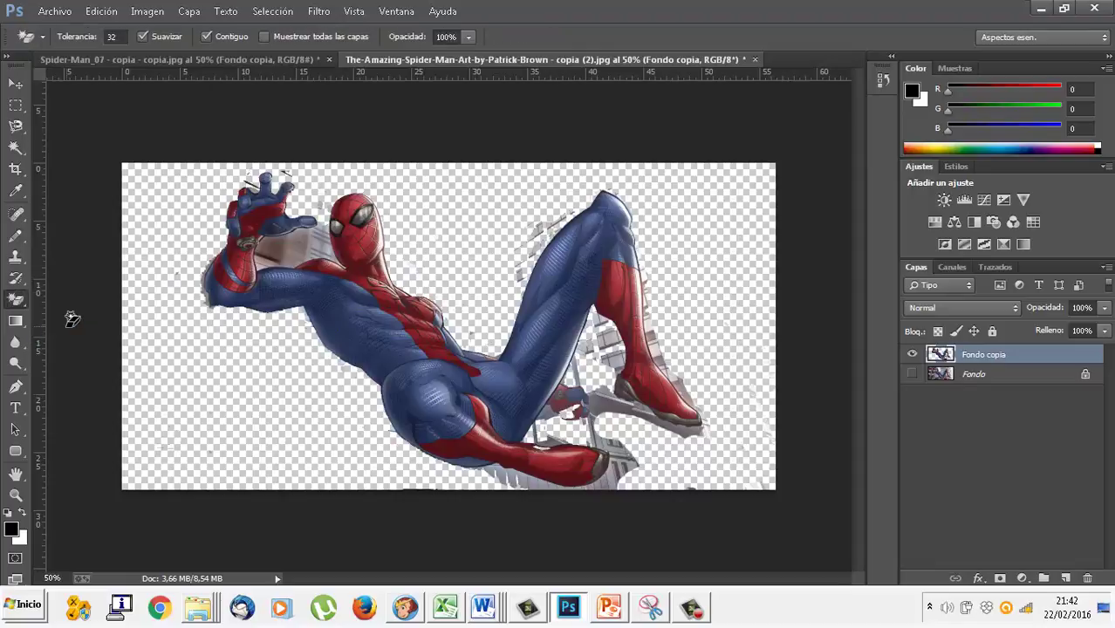
{"action": "left_click", "coordinate": [300, 243]}
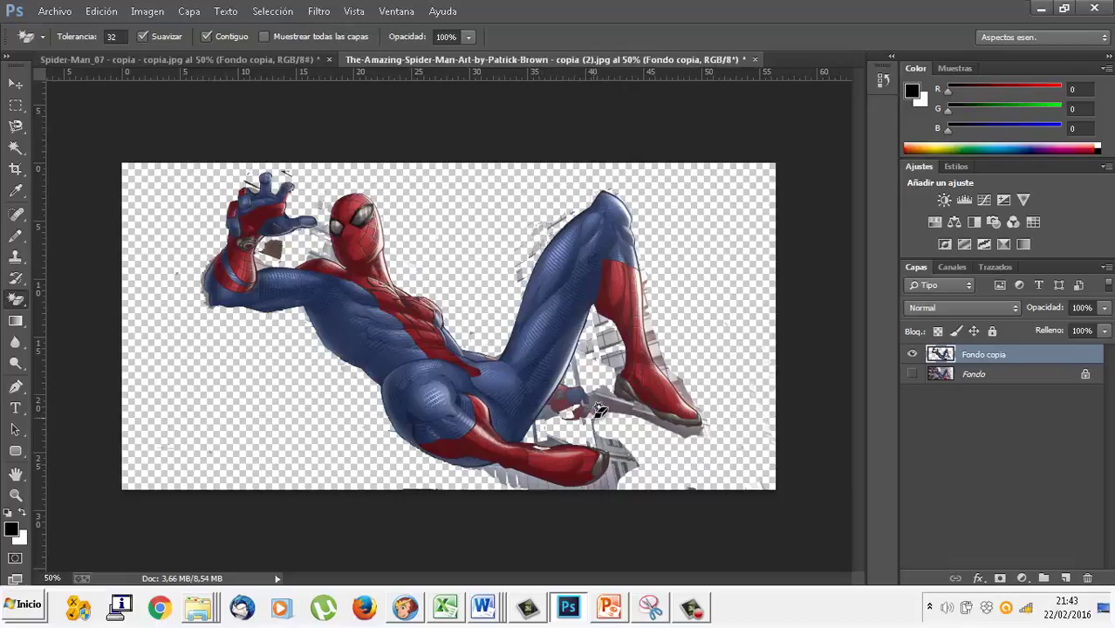
{"action": "left_click", "coordinate": [617, 486]}
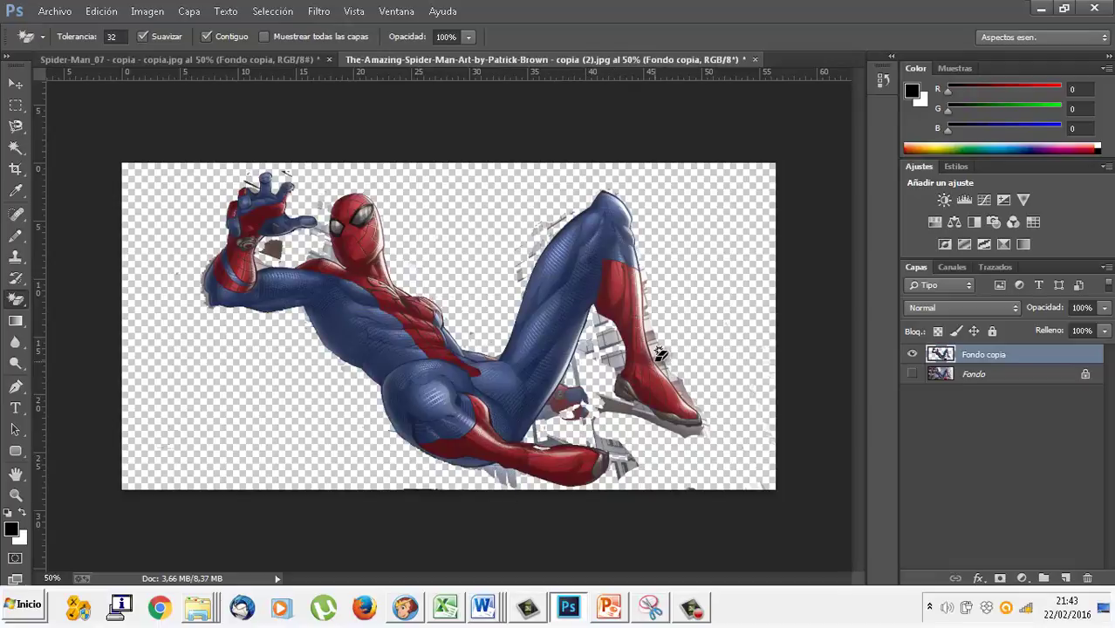
- Zoom in on the red leg and set the Eraser brush to 13 px
{"action": "left_click", "coordinate": [16, 494]}
{"action": "left_click", "coordinate": [649, 339]}
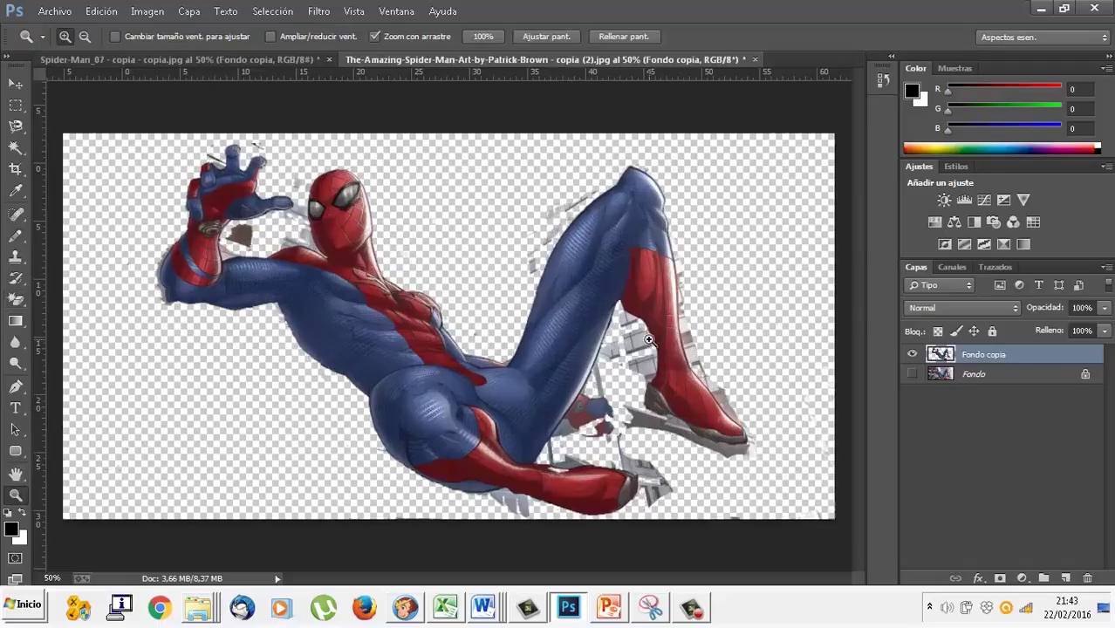
{"action": "left_click", "coordinate": [649, 339]}
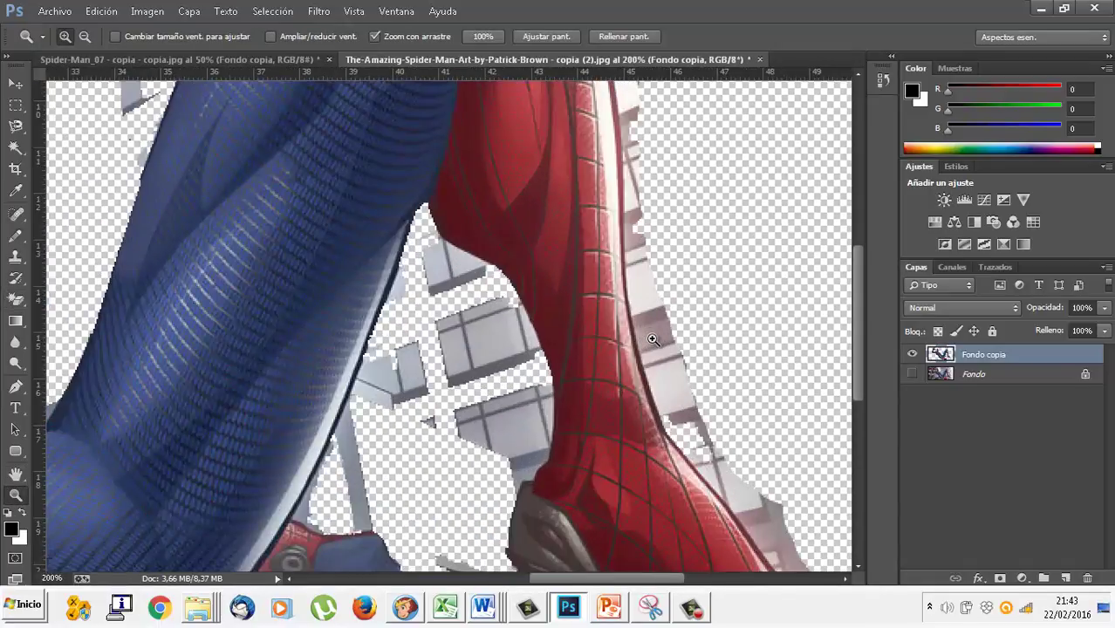
{"action": "left_click", "coordinate": [649, 340]}
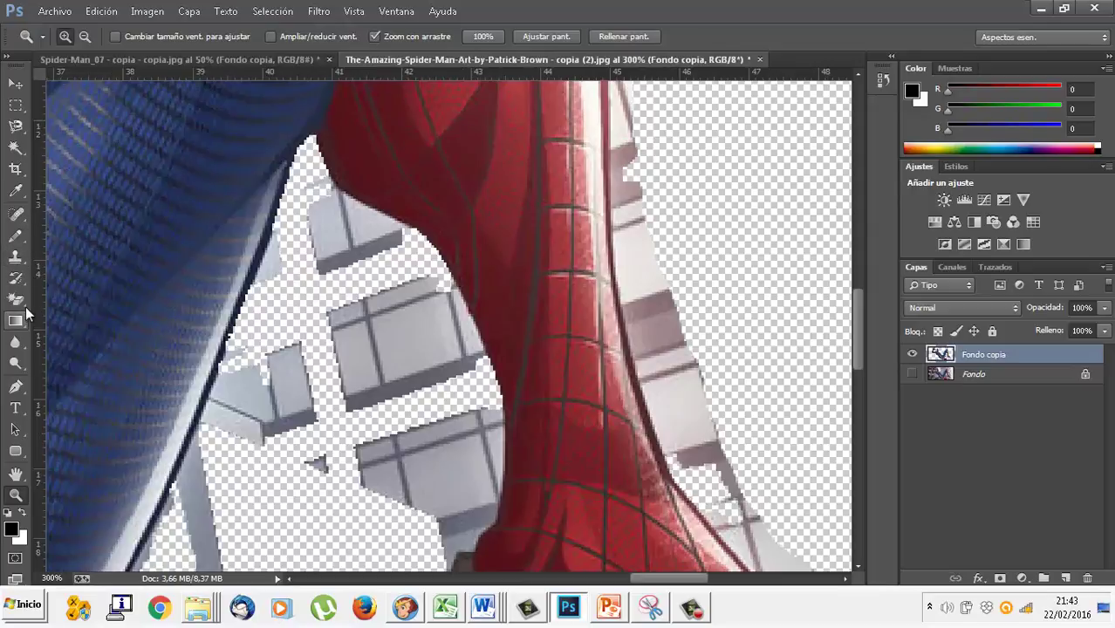
{"action": "left_click_drag", "start_coordinate": [16, 298], "coordinate": [83, 296]}
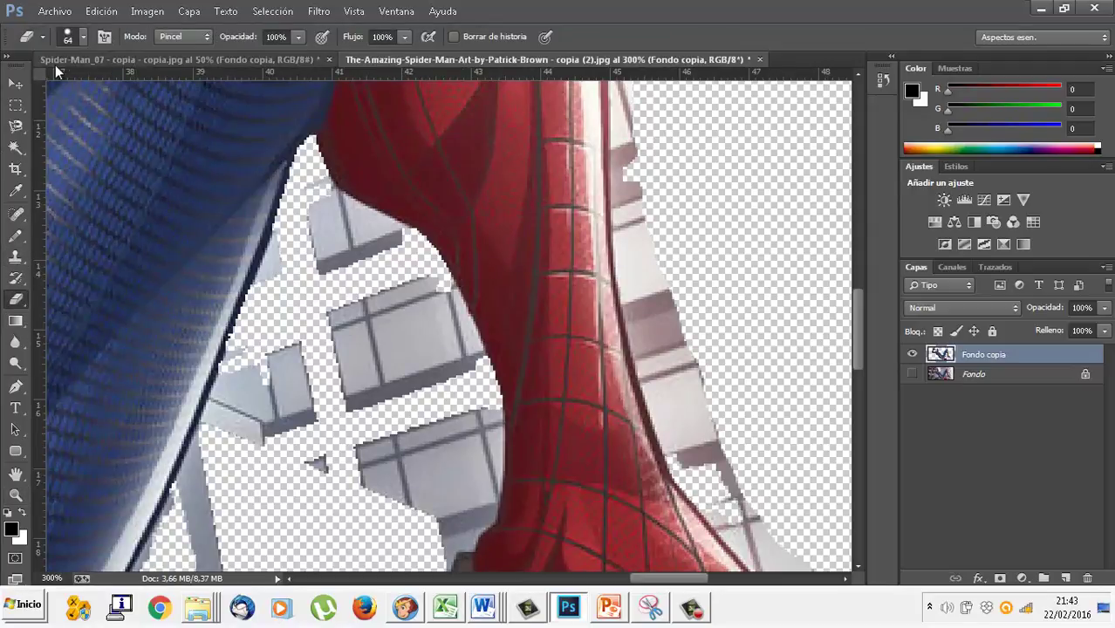
{"action": "left_click", "coordinate": [82, 37]}
{"action": "left_click_drag", "start_coordinate": [108, 82], "coordinate": [98, 82]}
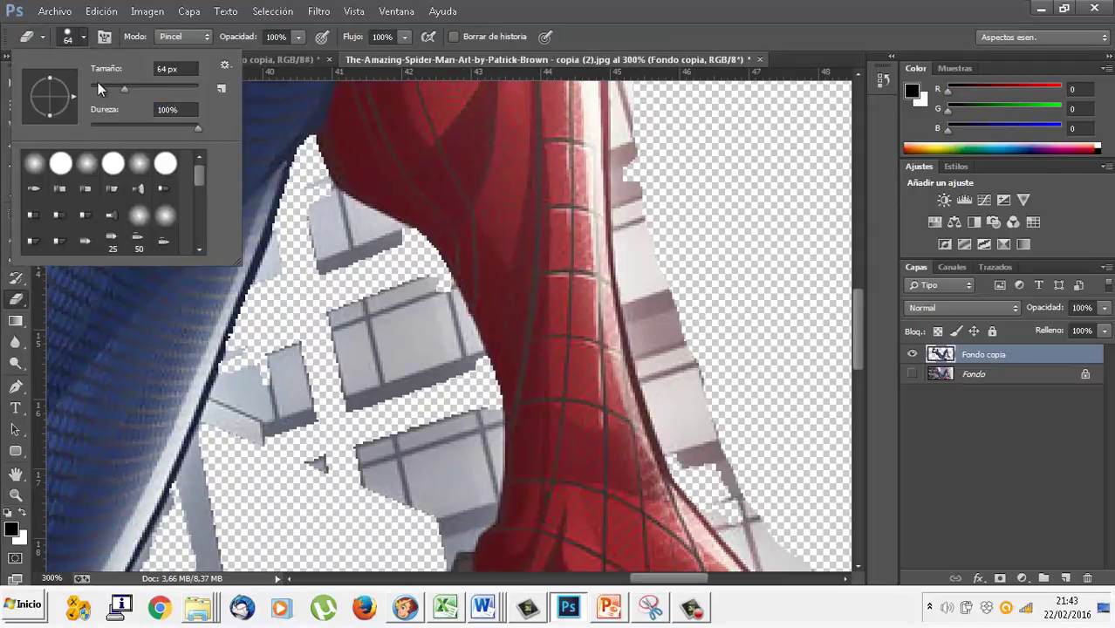
{"action": "left_click", "coordinate": [683, 295]}
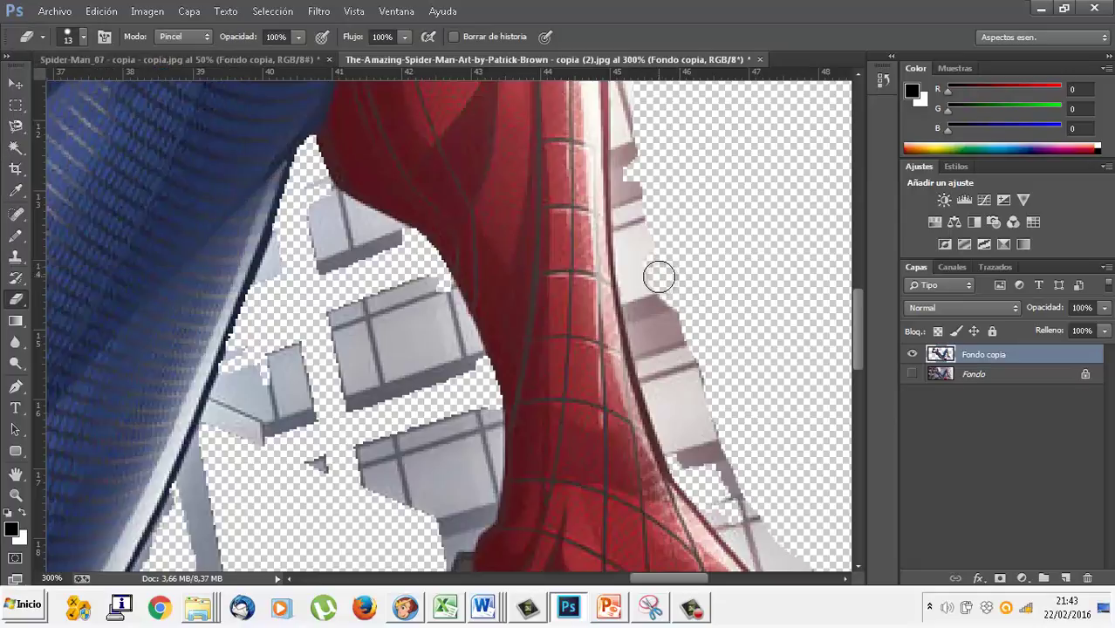
- Erase the grey pieces along the leg and the grey block between the legs
{"action": "mouse_move", "coordinate": [635, 226]}
{"action": "left_mouse_down"}
{"action": "mouse_move", "coordinate": [625, 244]}
{"action": "mouse_move", "coordinate": [652, 394]}
{"action": "mouse_move", "coordinate": [679, 444]}
{"action": "mouse_move", "coordinate": [682, 356]}
{"action": "mouse_move", "coordinate": [669, 433]}
{"action": "mouse_move", "coordinate": [704, 456]}
{"action": "mouse_move", "coordinate": [700, 428]}
{"action": "mouse_move", "coordinate": [694, 463]}
{"action": "left_mouse_up"}
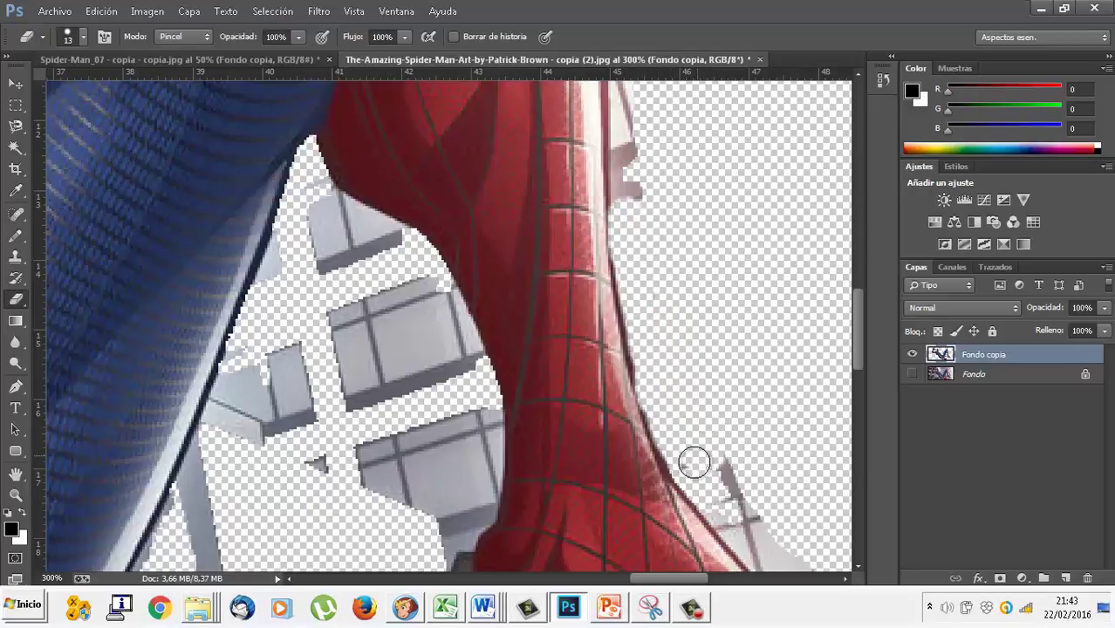
{"action": "mouse_move", "coordinate": [624, 231]}
{"action": "left_mouse_down"}
{"action": "mouse_move", "coordinate": [642, 164]}
{"action": "mouse_move", "coordinate": [625, 133]}
{"action": "mouse_move", "coordinate": [630, 94]}
{"action": "mouse_move", "coordinate": [626, 161]}
{"action": "left_mouse_up"}
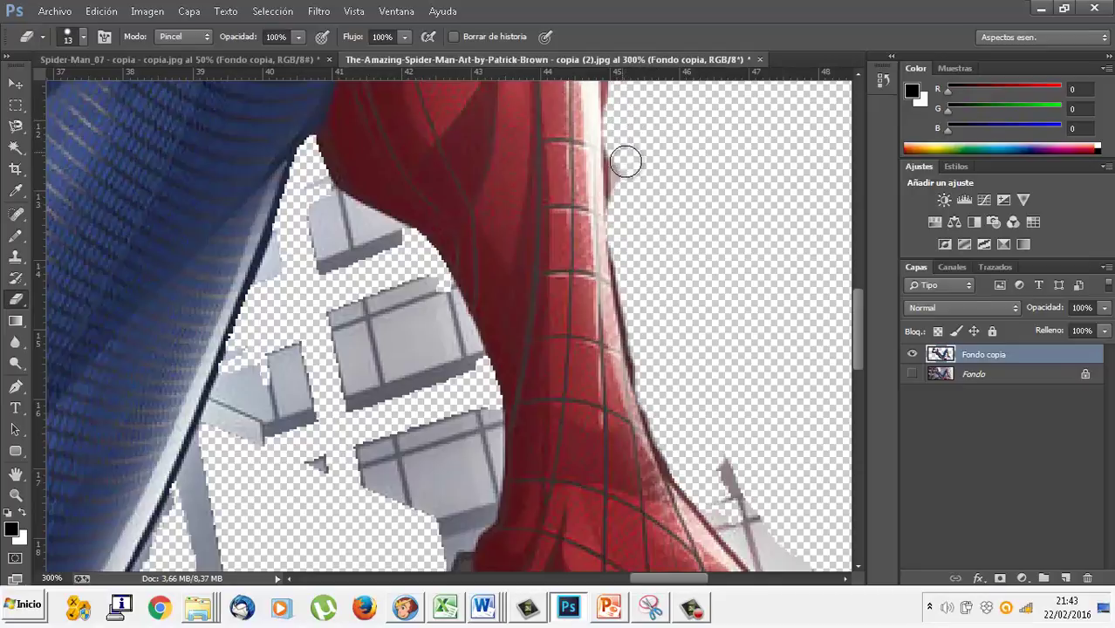
{"action": "mouse_move", "coordinate": [727, 456]}
{"action": "left_mouse_down"}
{"action": "mouse_move", "coordinate": [739, 525]}
{"action": "mouse_move", "coordinate": [721, 505]}
{"action": "mouse_move", "coordinate": [810, 549]}
{"action": "mouse_move", "coordinate": [747, 534]}
{"action": "mouse_move", "coordinate": [782, 549]}
{"action": "left_mouse_up"}
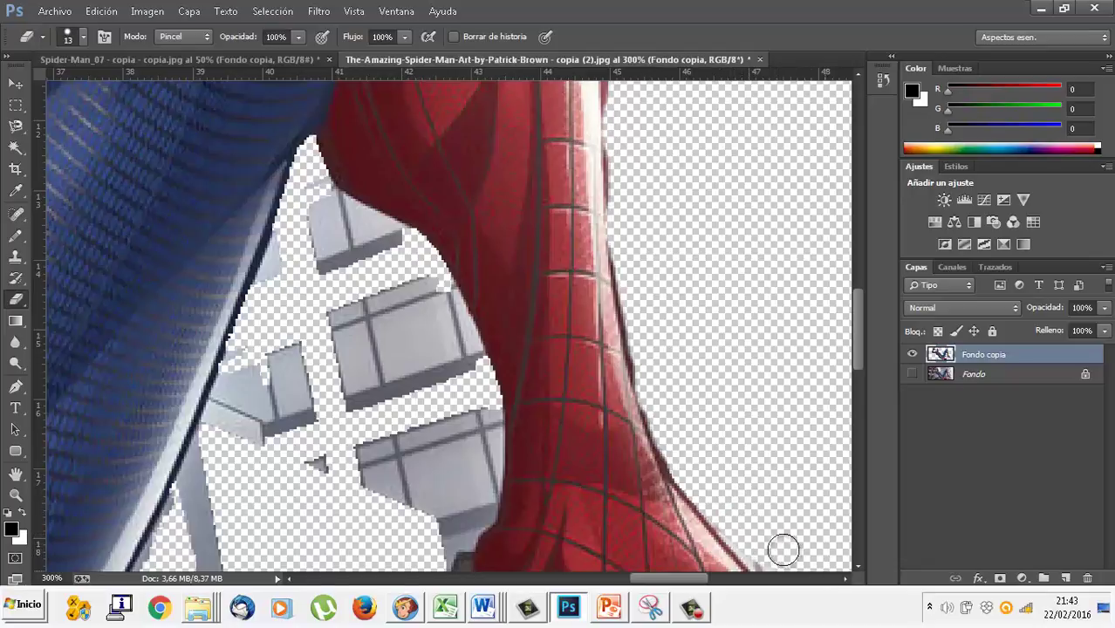
{"action": "mouse_move", "coordinate": [293, 313]}
{"action": "left_mouse_down"}
{"action": "mouse_move", "coordinate": [349, 316]}
{"action": "mouse_move", "coordinate": [418, 286]}
{"action": "mouse_move", "coordinate": [446, 303]}
{"action": "mouse_move", "coordinate": [461, 356]}
{"action": "mouse_move", "coordinate": [398, 294]}
{"action": "mouse_move", "coordinate": [361, 277]}
{"action": "mouse_move", "coordinate": [351, 376]}
{"action": "mouse_move", "coordinate": [391, 376]}
{"action": "mouse_move", "coordinate": [311, 373]}
{"action": "mouse_move", "coordinate": [281, 348]}
{"action": "mouse_move", "coordinate": [253, 402]}
{"action": "mouse_move", "coordinate": [212, 417]}
{"action": "mouse_move", "coordinate": [249, 356]}
{"action": "mouse_move", "coordinate": [290, 420]}
{"action": "mouse_move", "coordinate": [280, 374]}
{"action": "mouse_move", "coordinate": [283, 399]}
{"action": "mouse_move", "coordinate": [294, 324]}
{"action": "mouse_move", "coordinate": [281, 251]}
{"action": "mouse_move", "coordinate": [321, 219]}
{"action": "mouse_move", "coordinate": [319, 199]}
{"action": "mouse_move", "coordinate": [418, 246]}
{"action": "mouse_move", "coordinate": [311, 249]}
{"action": "mouse_move", "coordinate": [381, 259]}
{"action": "left_mouse_up"}
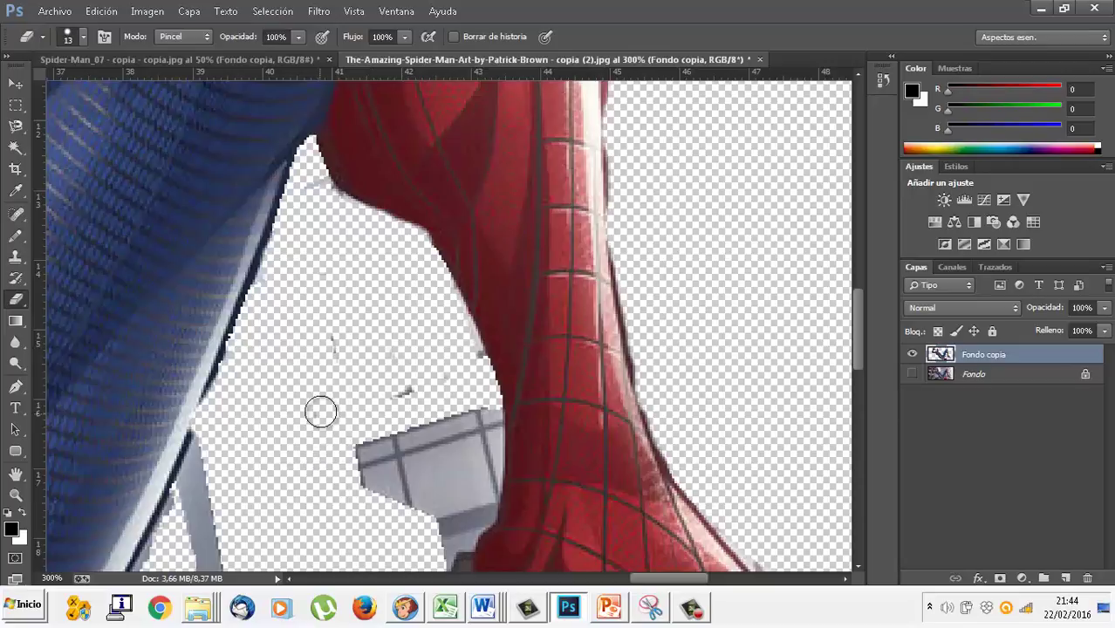
{"action": "mouse_move", "coordinate": [320, 412]}
{"action": "left_mouse_down"}
{"action": "mouse_move", "coordinate": [379, 473]}
{"action": "mouse_move", "coordinate": [379, 456]}
{"action": "mouse_move", "coordinate": [354, 451]}
{"action": "mouse_move", "coordinate": [429, 520]}
{"action": "mouse_move", "coordinate": [481, 506]}
{"action": "mouse_move", "coordinate": [500, 436]}
{"action": "mouse_move", "coordinate": [393, 448]}
{"action": "mouse_move", "coordinate": [441, 423]}
{"action": "mouse_move", "coordinate": [460, 456]}
{"action": "mouse_move", "coordinate": [429, 478]}
{"action": "mouse_move", "coordinate": [212, 544]}
{"action": "mouse_move", "coordinate": [199, 511]}
{"action": "mouse_move", "coordinate": [203, 454]}
{"action": "mouse_move", "coordinate": [165, 550]}
{"action": "mouse_move", "coordinate": [250, 560]}
{"action": "mouse_move", "coordinate": [386, 544]}
{"action": "mouse_move", "coordinate": [463, 556]}
{"action": "mouse_move", "coordinate": [463, 529]}
{"action": "mouse_move", "coordinate": [428, 454]}
{"action": "mouse_move", "coordinate": [354, 349]}
{"action": "mouse_move", "coordinate": [316, 398]}
{"action": "left_mouse_up"}
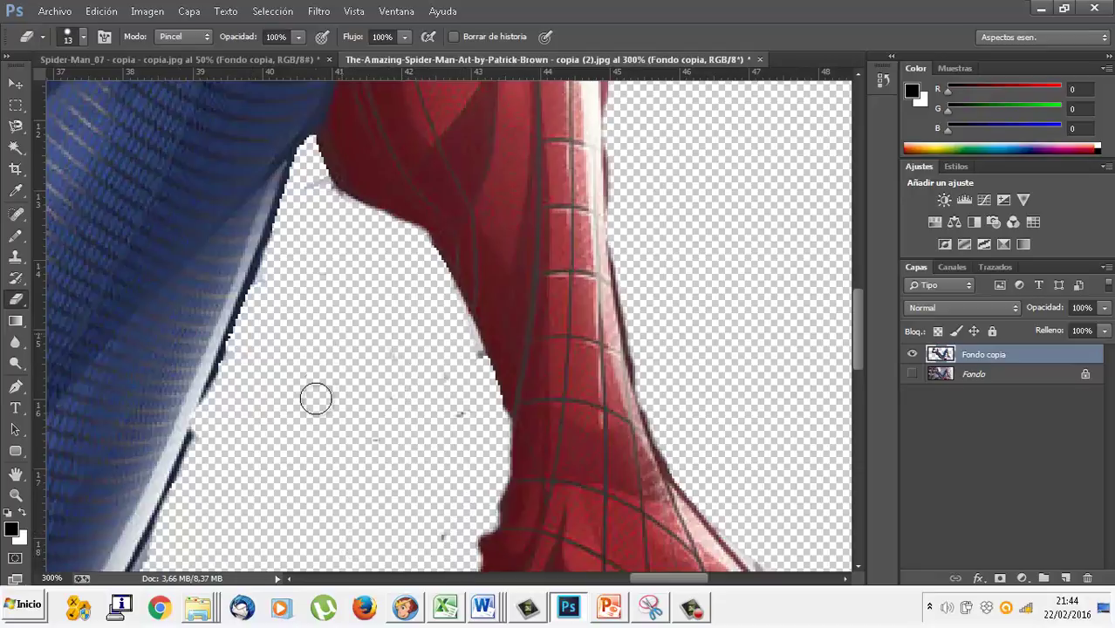
- Zoom out to the whole figure, switch to the Background Eraser, and undo its trial stroke near the shoe
{"action": "left_click", "coordinate": [16, 497]}
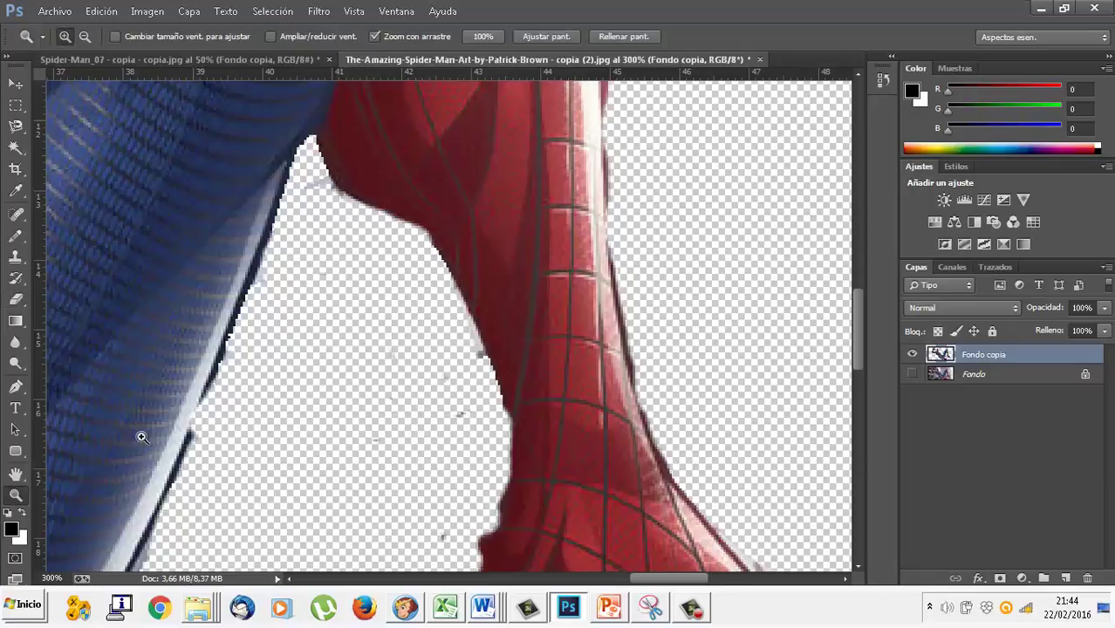
{"action": "left_click", "coordinate": [364, 433], "text": "alt"}
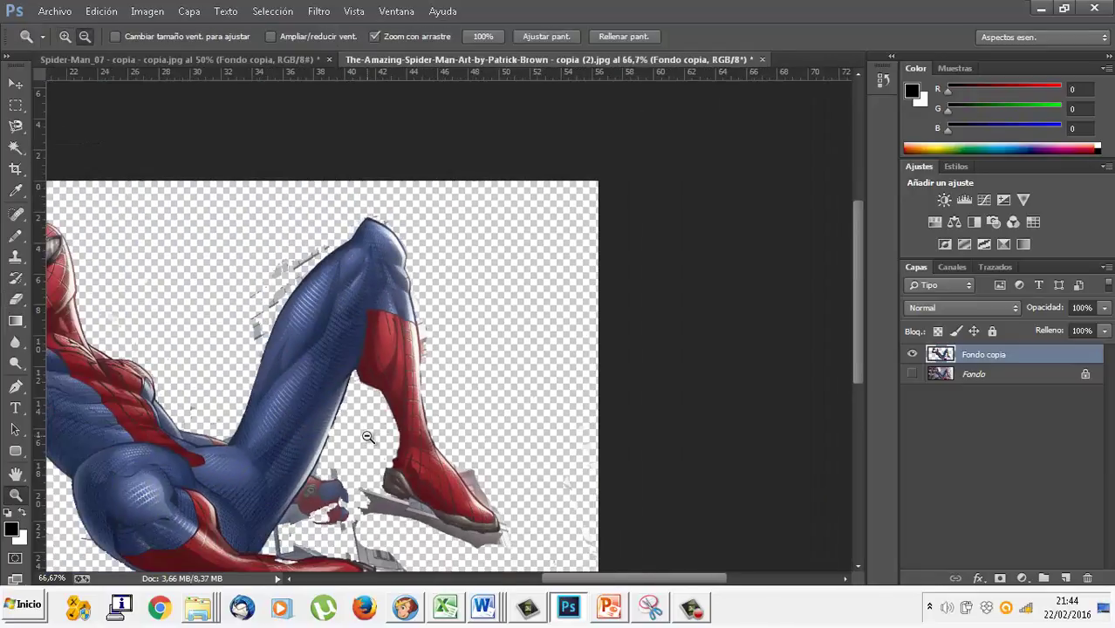
{"action": "left_click", "coordinate": [368, 437], "text": "alt"}
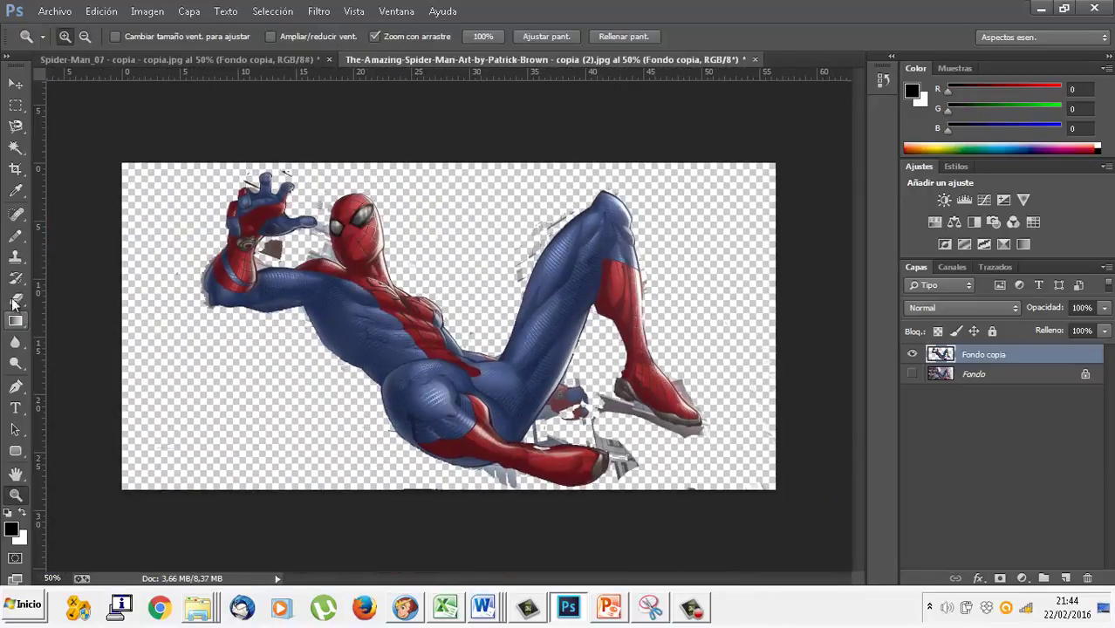
{"action": "left_click", "coordinate": [19, 302]}
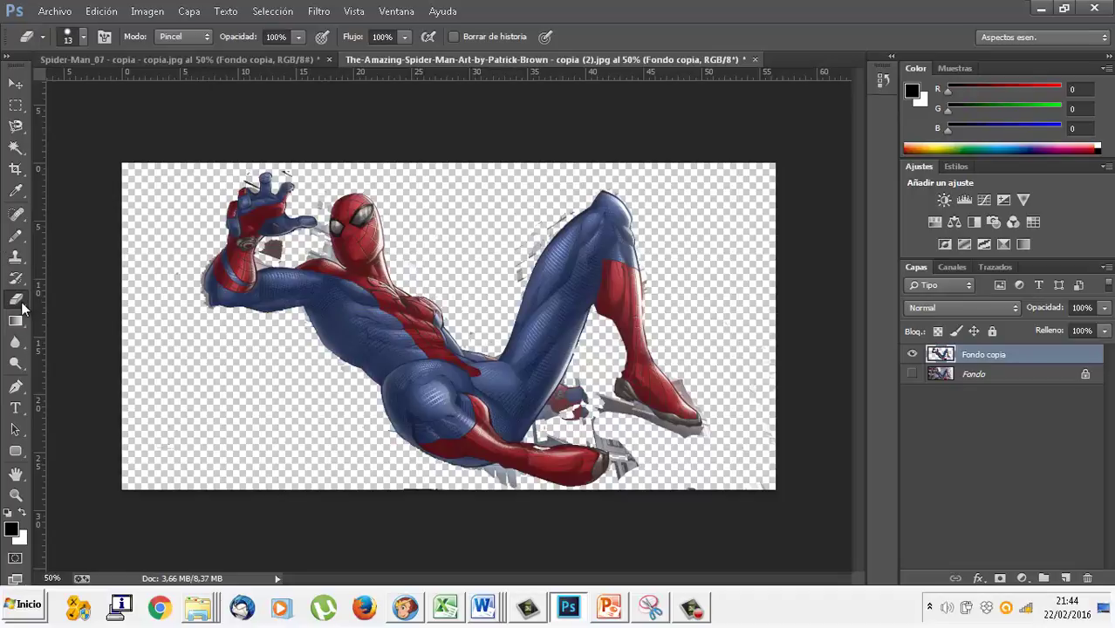
{"action": "right_click", "coordinate": [22, 305]}
{"action": "left_click", "coordinate": [50, 312]}
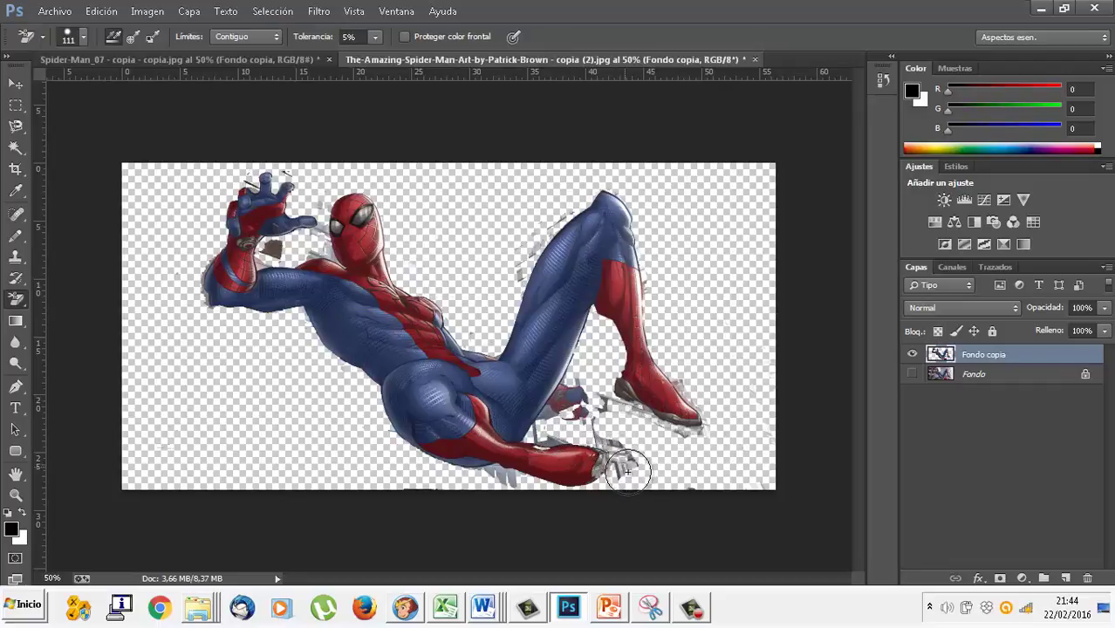
{"action": "key", "text": "ctrl+z"}
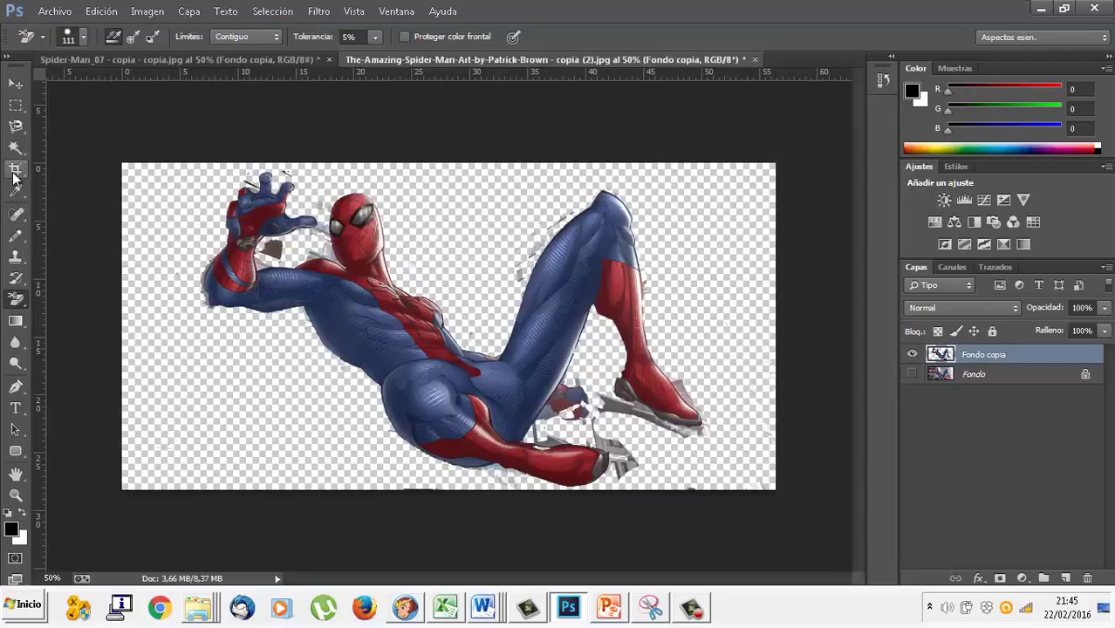
- Zoom to 300% on the thigh's outer edge with the standard Eraser selected
{"action": "left_click", "coordinate": [15, 495]}
{"action": "left_click", "coordinate": [524, 270]}
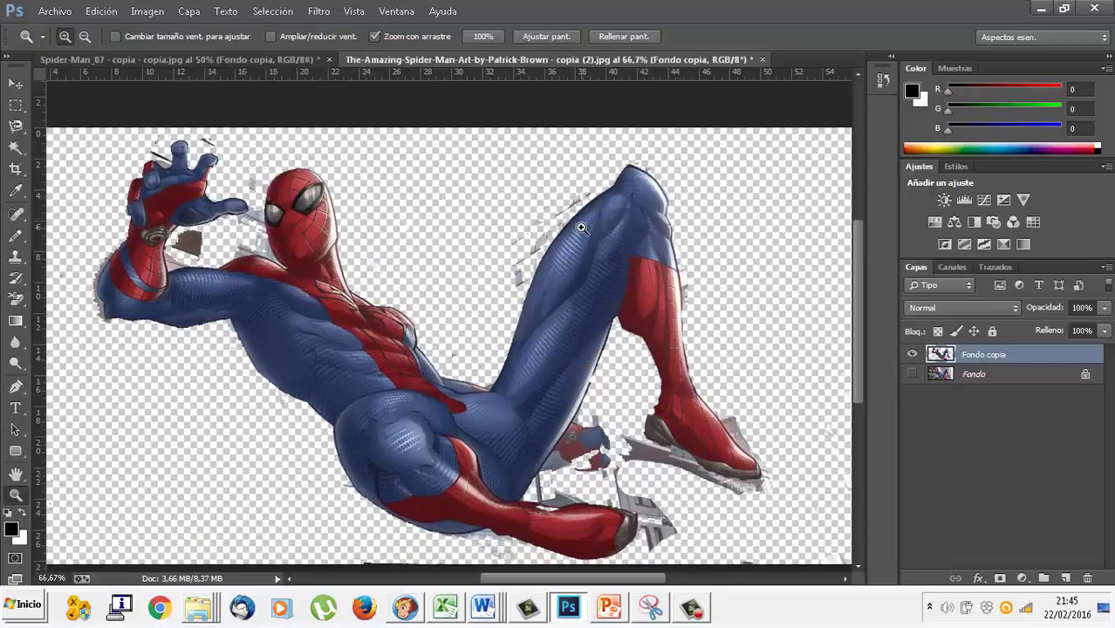
{"action": "left_click", "coordinate": [523, 270]}
{"action": "left_click", "coordinate": [556, 223]}
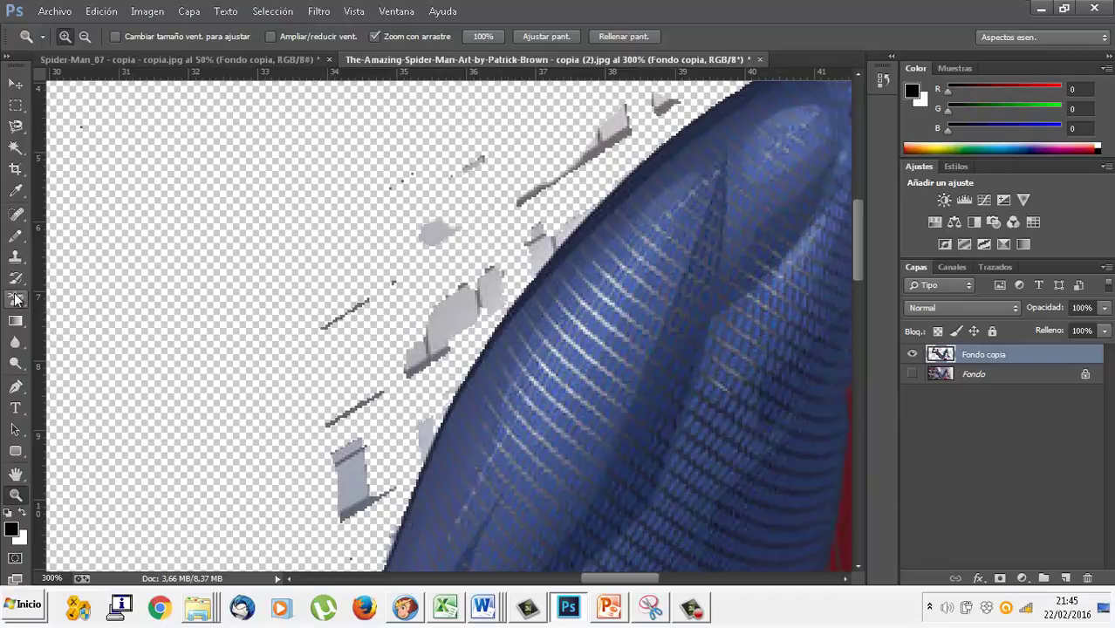
{"action": "left_click", "coordinate": [16, 301]}
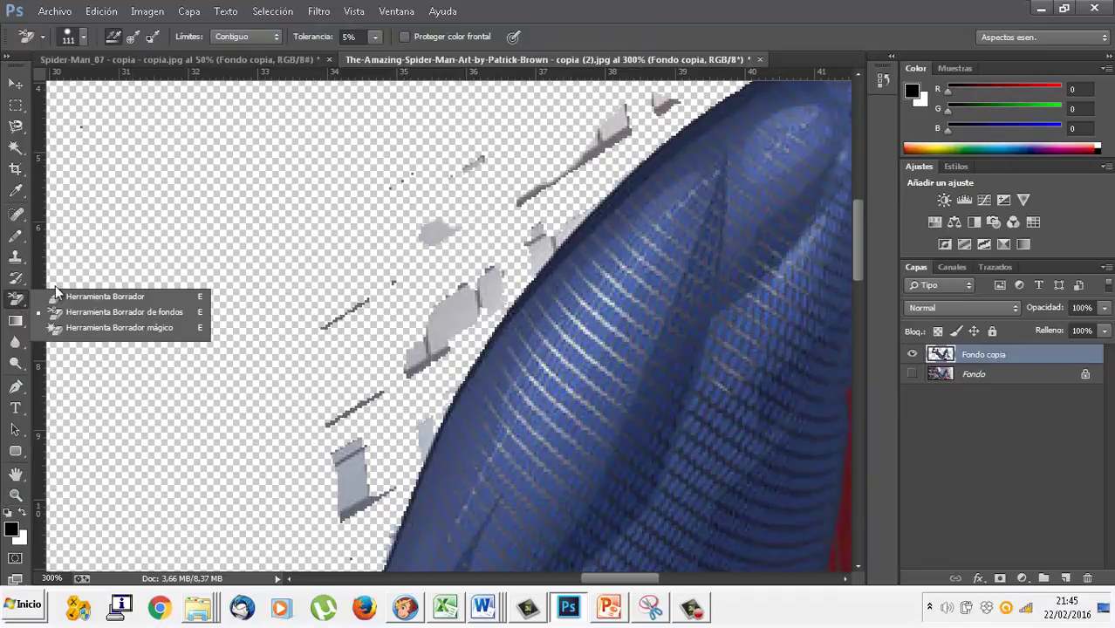
{"action": "left_click", "coordinate": [96, 297]}
- Erase the grey shapes and dark streaks beside the blue thigh, then zoom out to 50%
{"action": "mouse_move", "coordinate": [324, 468]}
{"action": "left_mouse_down"}
{"action": "mouse_move", "coordinate": [382, 465]}
{"action": "mouse_move", "coordinate": [390, 491]}
{"action": "mouse_move", "coordinate": [441, 349]}
{"action": "mouse_move", "coordinate": [411, 375]}
{"action": "left_mouse_up"}
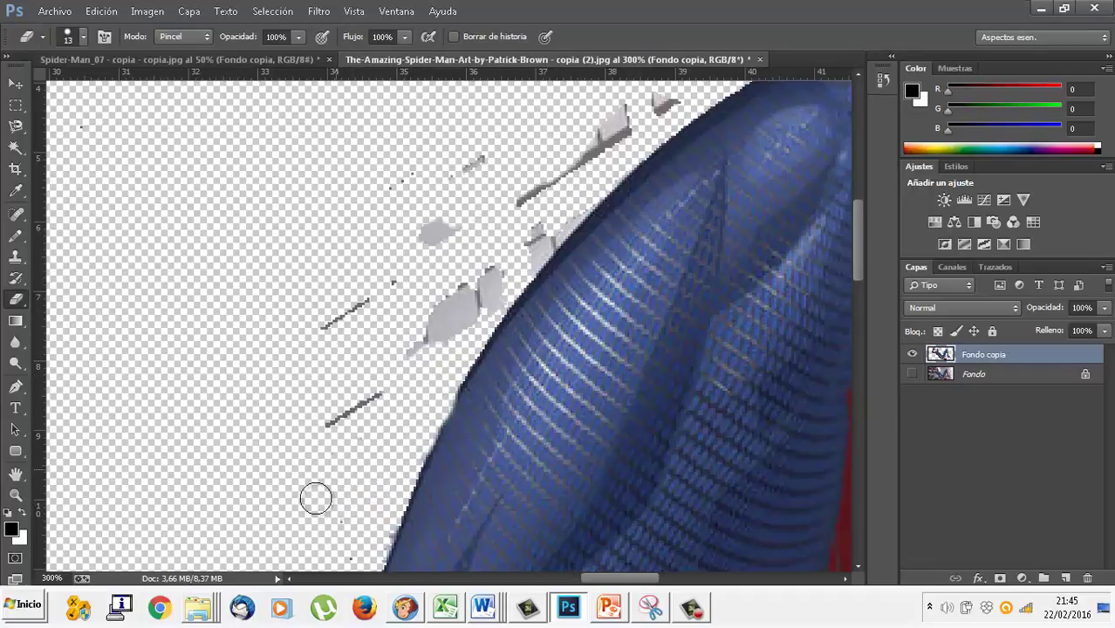
{"action": "mouse_move", "coordinate": [316, 498]}
{"action": "left_mouse_down"}
{"action": "mouse_move", "coordinate": [373, 363]}
{"action": "mouse_move", "coordinate": [359, 314]}
{"action": "mouse_move", "coordinate": [328, 326]}
{"action": "mouse_move", "coordinate": [459, 330]}
{"action": "mouse_move", "coordinate": [463, 291]}
{"action": "mouse_move", "coordinate": [398, 348]}
{"action": "mouse_move", "coordinate": [391, 298]}
{"action": "mouse_move", "coordinate": [432, 246]}
{"action": "mouse_move", "coordinate": [481, 142]}
{"action": "mouse_move", "coordinate": [354, 239]}
{"action": "left_mouse_up"}
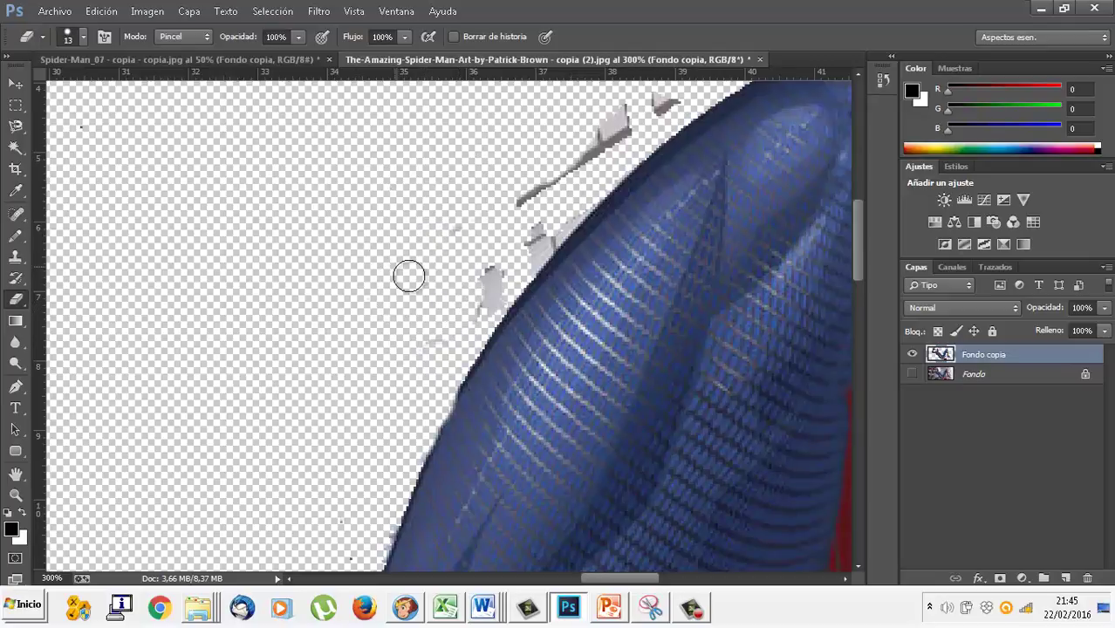
{"action": "mouse_move", "coordinate": [410, 277]}
{"action": "left_mouse_down"}
{"action": "mouse_move", "coordinate": [491, 249]}
{"action": "mouse_move", "coordinate": [499, 278]}
{"action": "left_mouse_up"}
{"action": "mouse_move", "coordinate": [493, 295]}
{"action": "left_mouse_down"}
{"action": "mouse_move", "coordinate": [463, 298]}
{"action": "mouse_move", "coordinate": [516, 231]}
{"action": "mouse_move", "coordinate": [523, 251]}
{"action": "mouse_move", "coordinate": [555, 225]}
{"action": "mouse_move", "coordinate": [593, 144]}
{"action": "mouse_move", "coordinate": [523, 193]}
{"action": "mouse_move", "coordinate": [583, 138]}
{"action": "mouse_move", "coordinate": [667, 97]}
{"action": "mouse_move", "coordinate": [632, 141]}
{"action": "mouse_move", "coordinate": [610, 149]}
{"action": "mouse_move", "coordinate": [482, 309]}
{"action": "mouse_move", "coordinate": [515, 271]}
{"action": "left_mouse_up"}
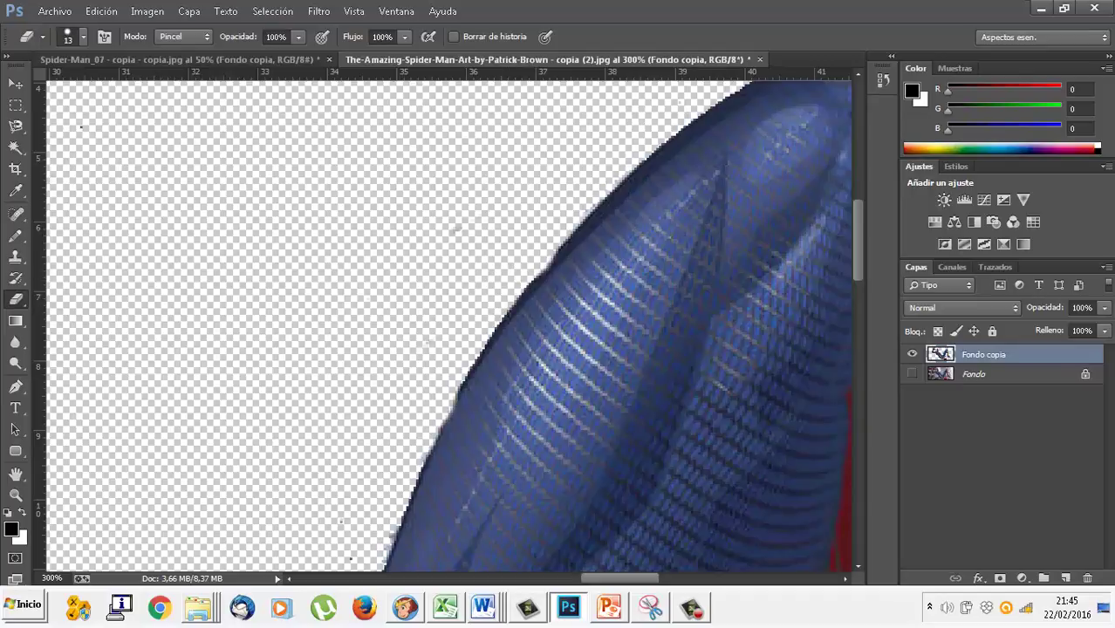
{"action": "left_click", "coordinate": [15, 495]}
{"action": "left_click", "coordinate": [462, 406], "text": "alt"}
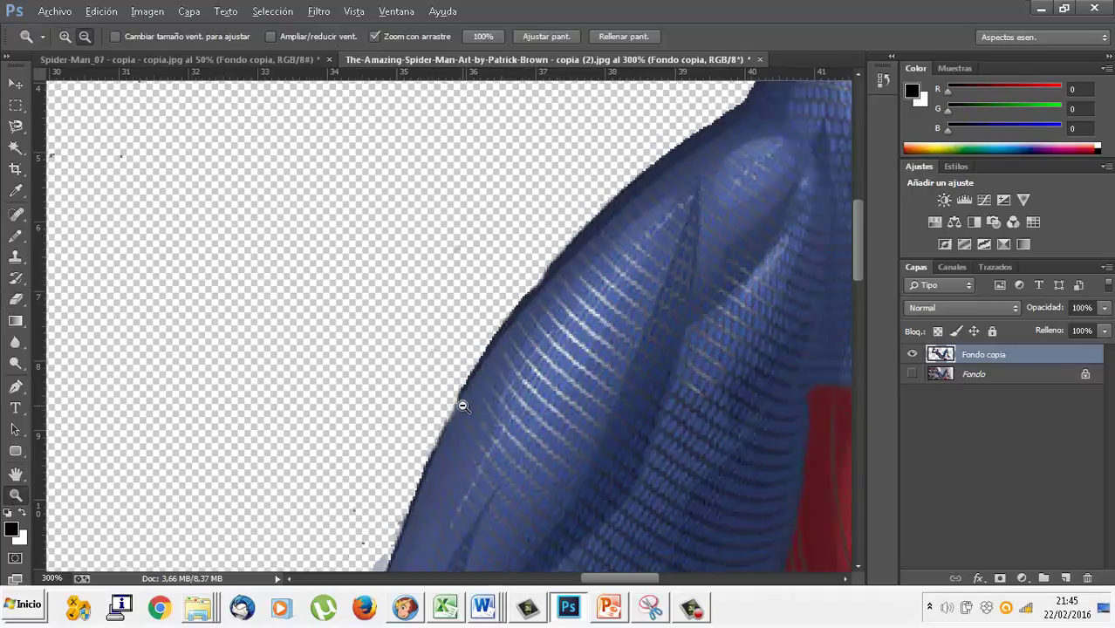
{"action": "left_click", "coordinate": [463, 406], "text": "alt"}
{"action": "left_click", "coordinate": [462, 405], "text": "alt"}
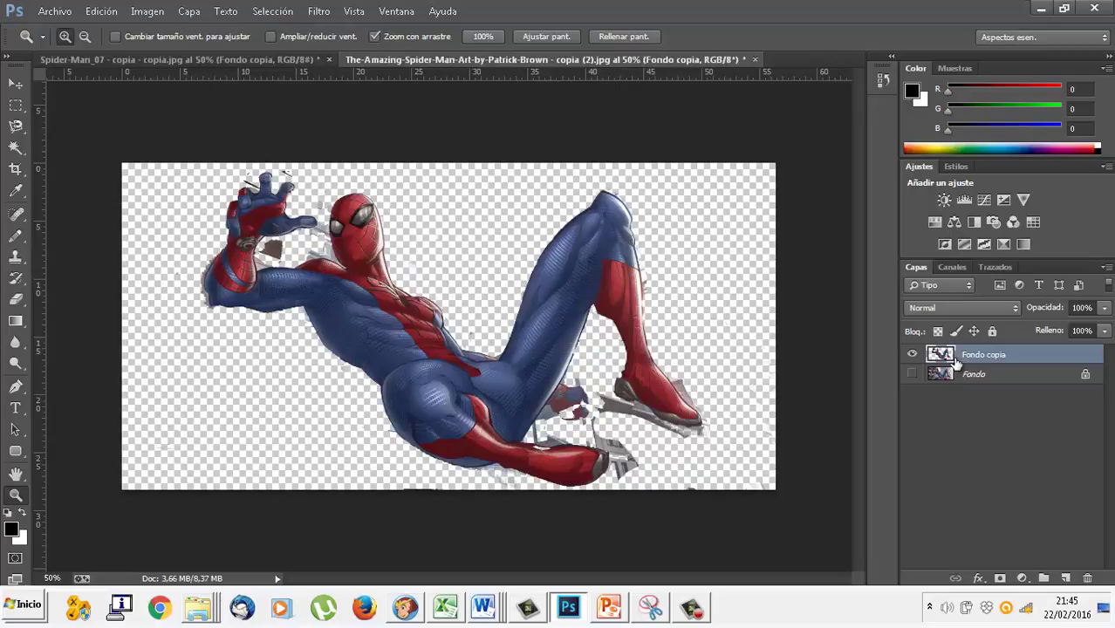
- Add a blank layer named fondoverde via Capa > Nueva > Capa
{"action": "left_click", "coordinate": [188, 11]}
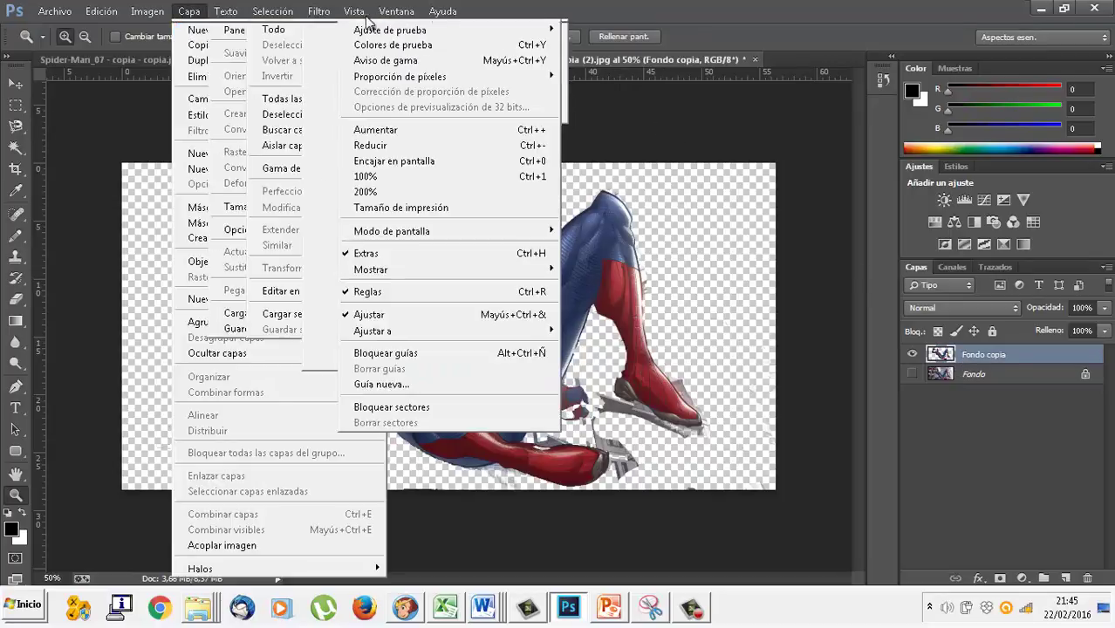
{"action": "mouse_move", "coordinate": [262, 30]}
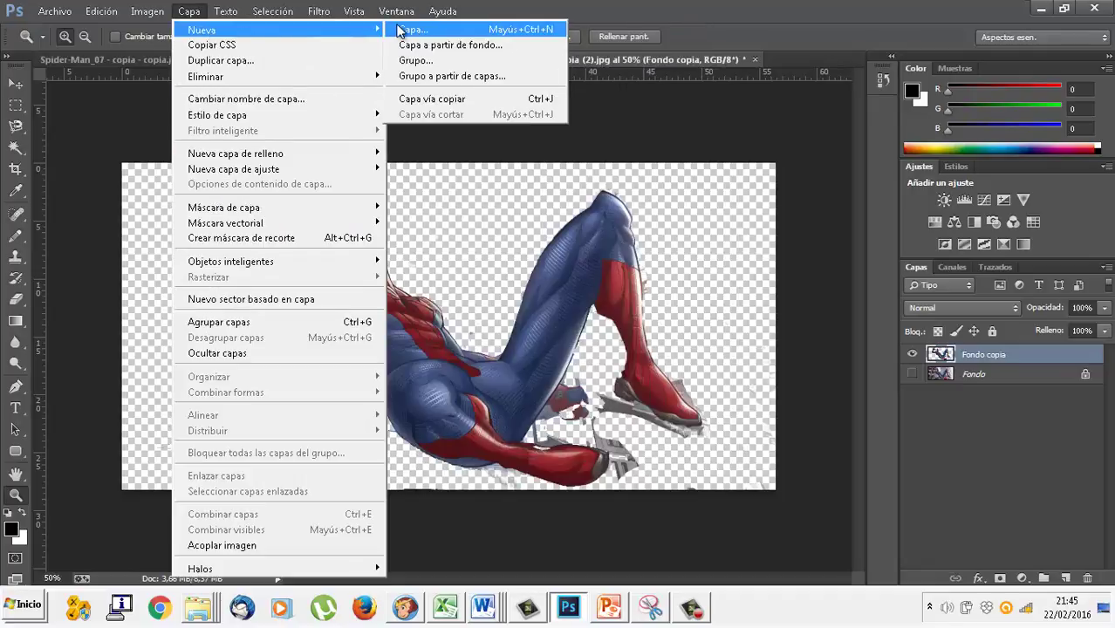
{"action": "left_click", "coordinate": [410, 30]}
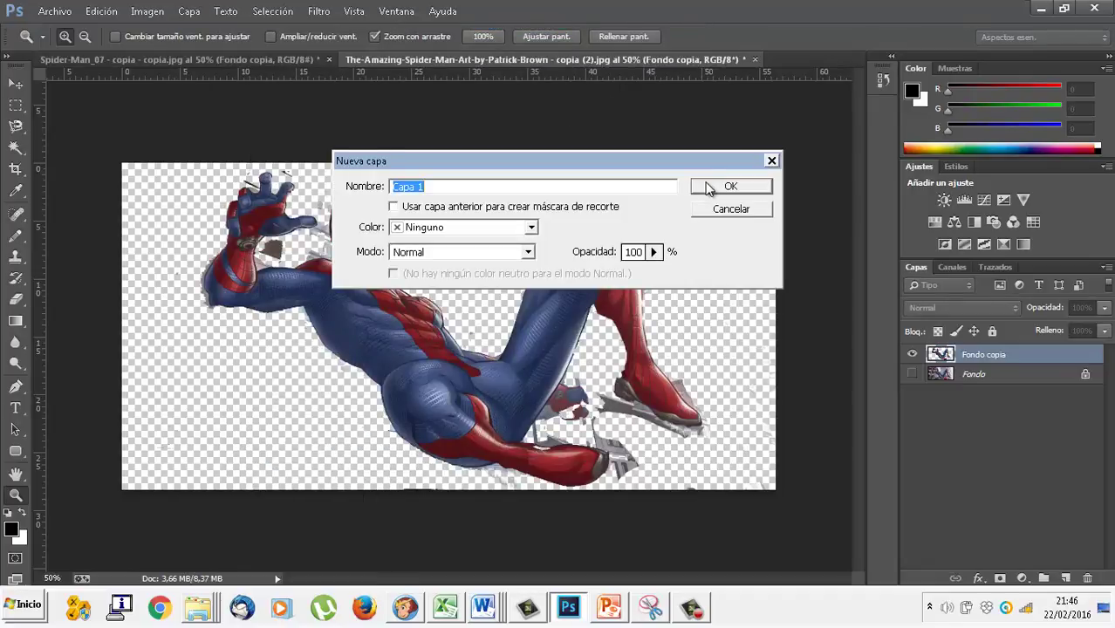
{"action": "type", "text": "fondoverde"}
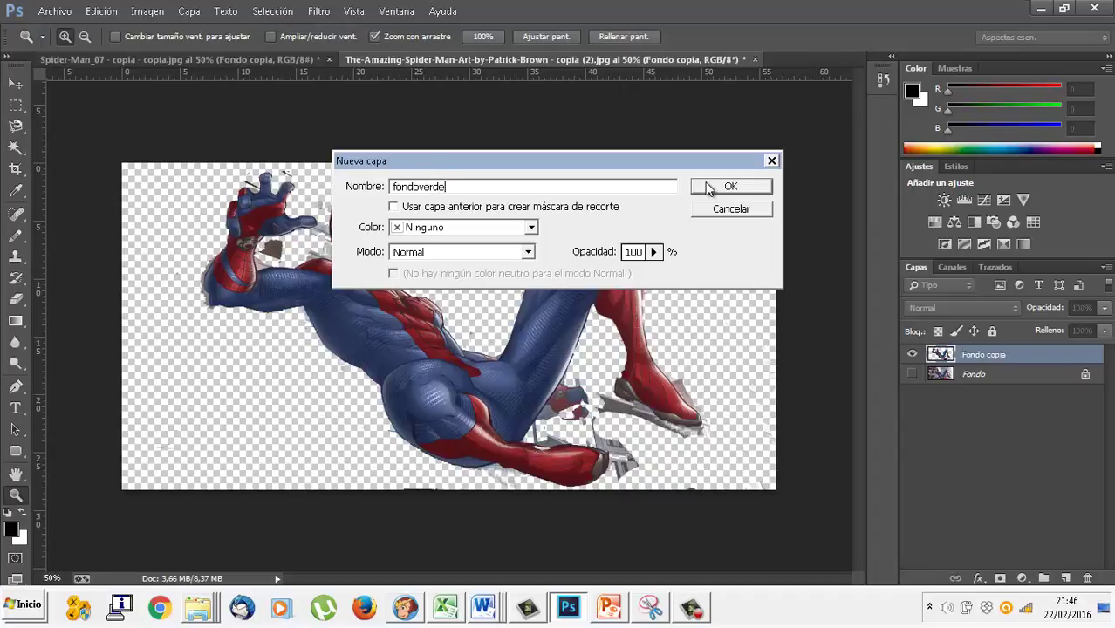
{"action": "left_click", "coordinate": [708, 190]}
- Duplicate slide 11 in PowerPoint as a new slide 12
{"action": "left_click", "coordinate": [613, 621]}
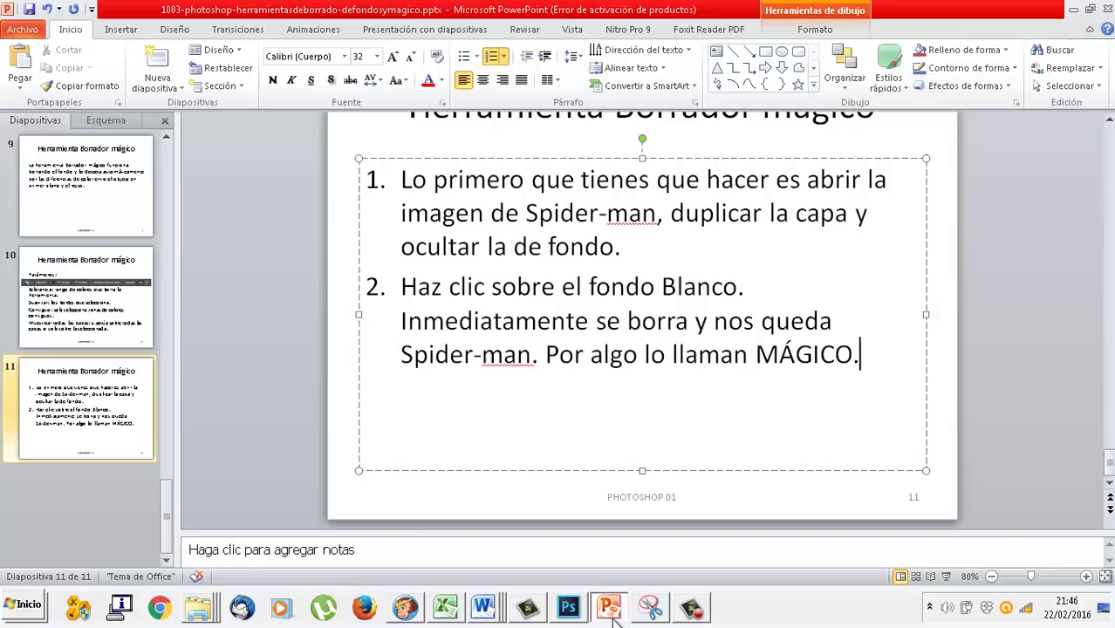
{"action": "right_click", "coordinate": [94, 384]}
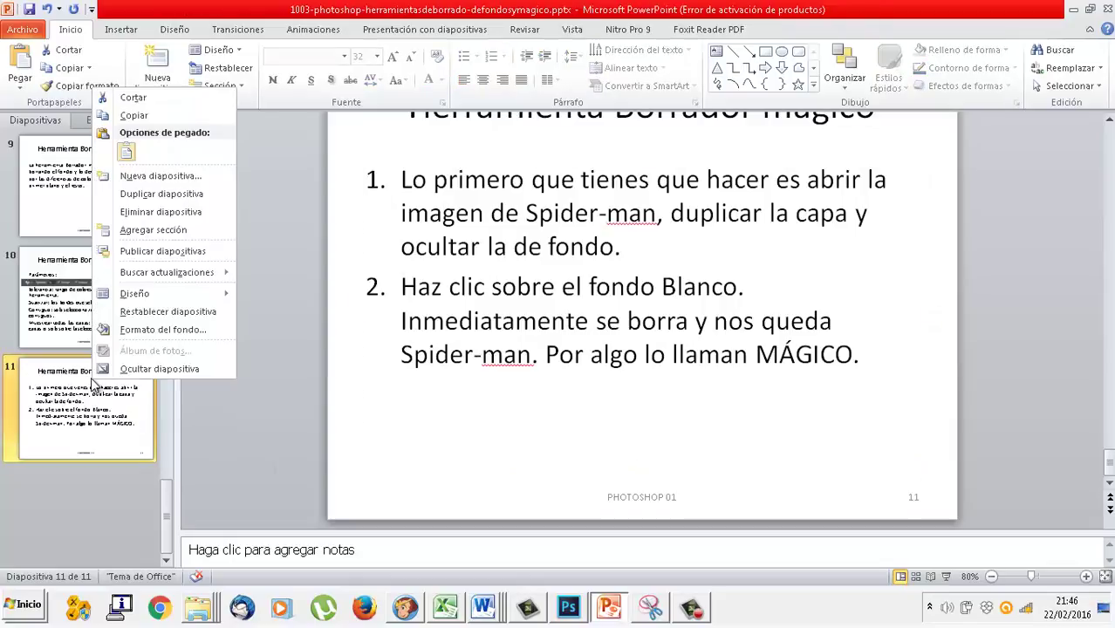
{"action": "left_click", "coordinate": [173, 195]}
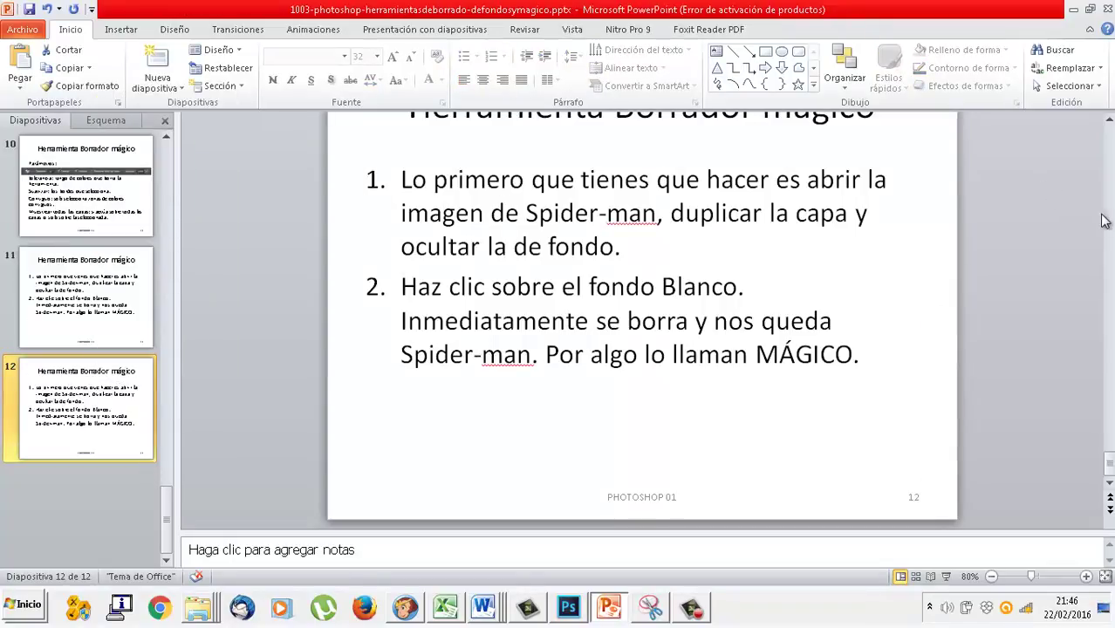
- Retitle slide 12 'Crear una capa de color'
{"action": "left_click", "coordinate": [1110, 122]}
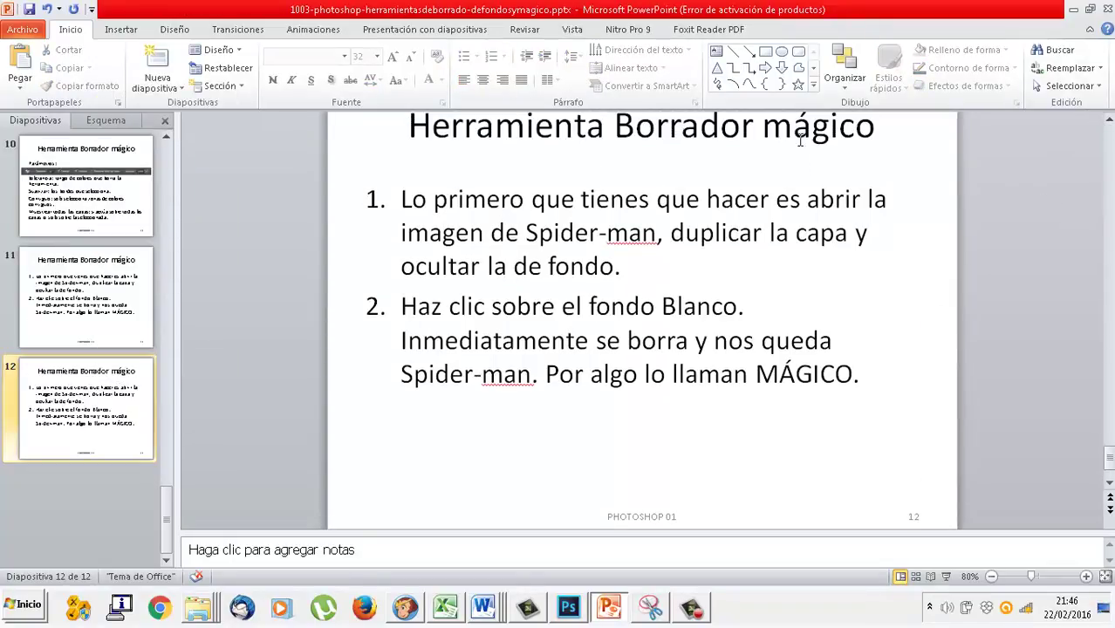
{"action": "left_click", "coordinate": [793, 188]}
{"action": "left_click_drag", "start_coordinate": [871, 198], "coordinate": [403, 186]}
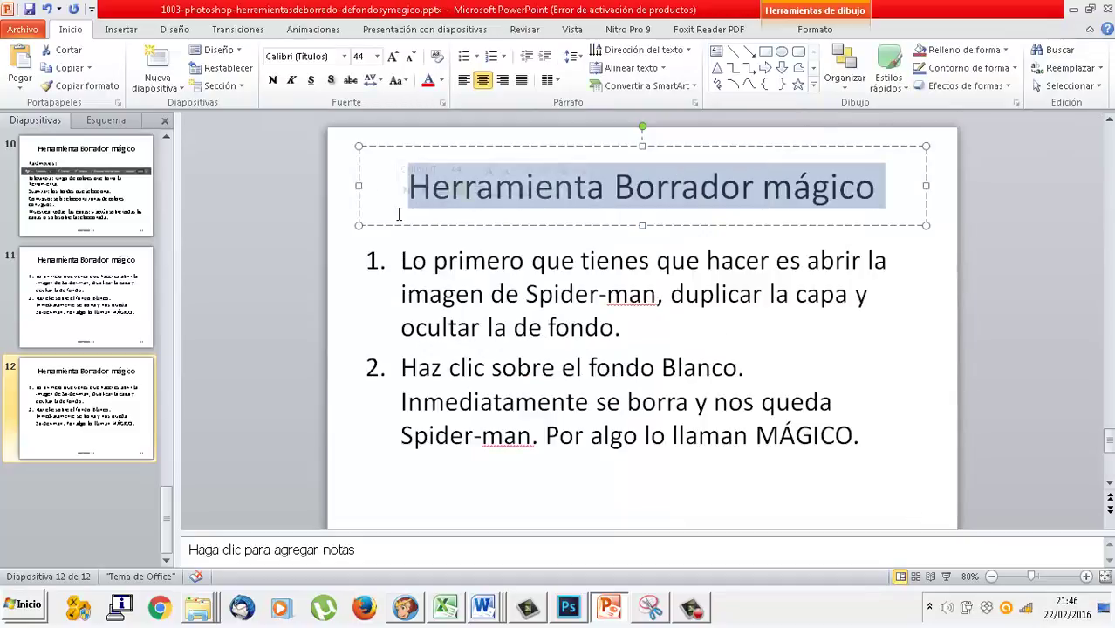
{"action": "type", "text": "Crea"}
{"action": "key", "text": "BackSpace"}
{"action": "type", "text": "e"}
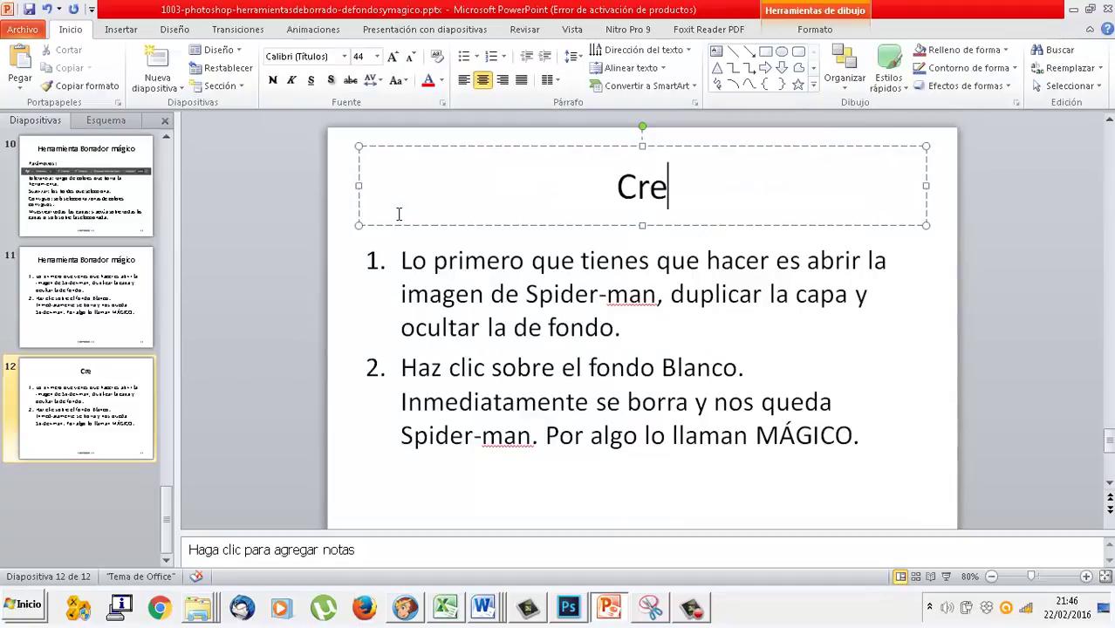
{"action": "type", "text": "ar u"}
{"action": "key", "text": "Home"}
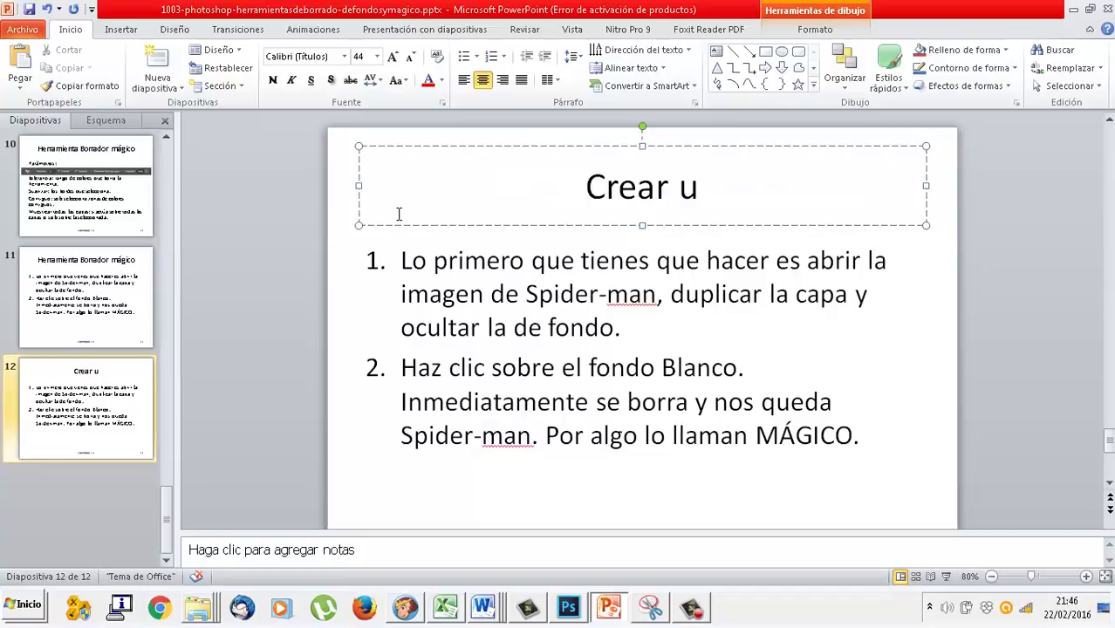
{"action": "type", "text": "na capa "}
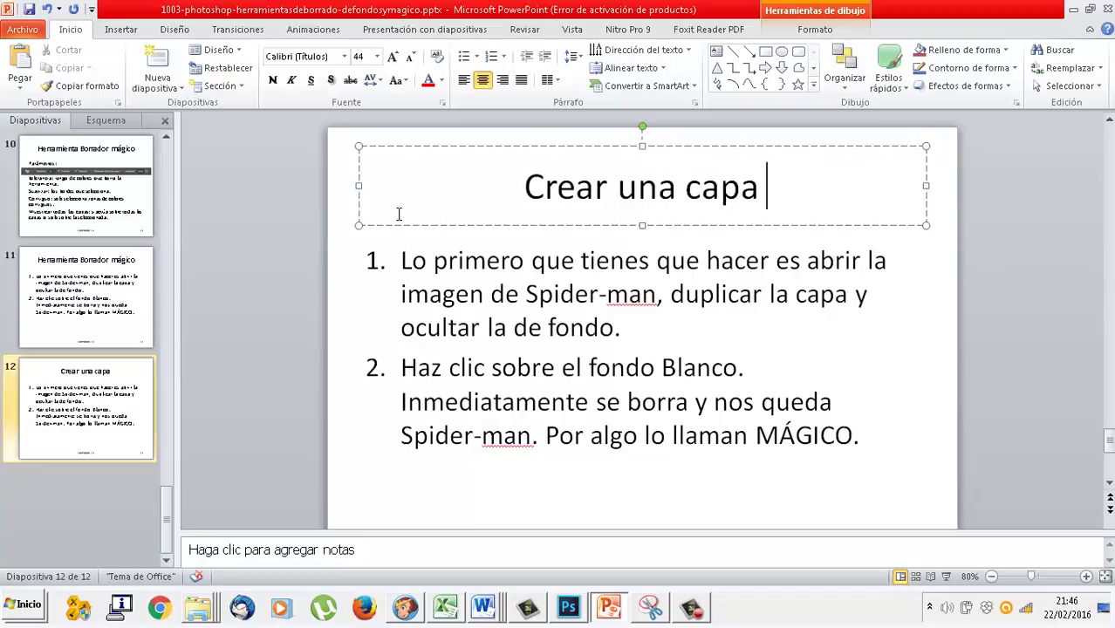
{"action": "type", "text": "de colo"}
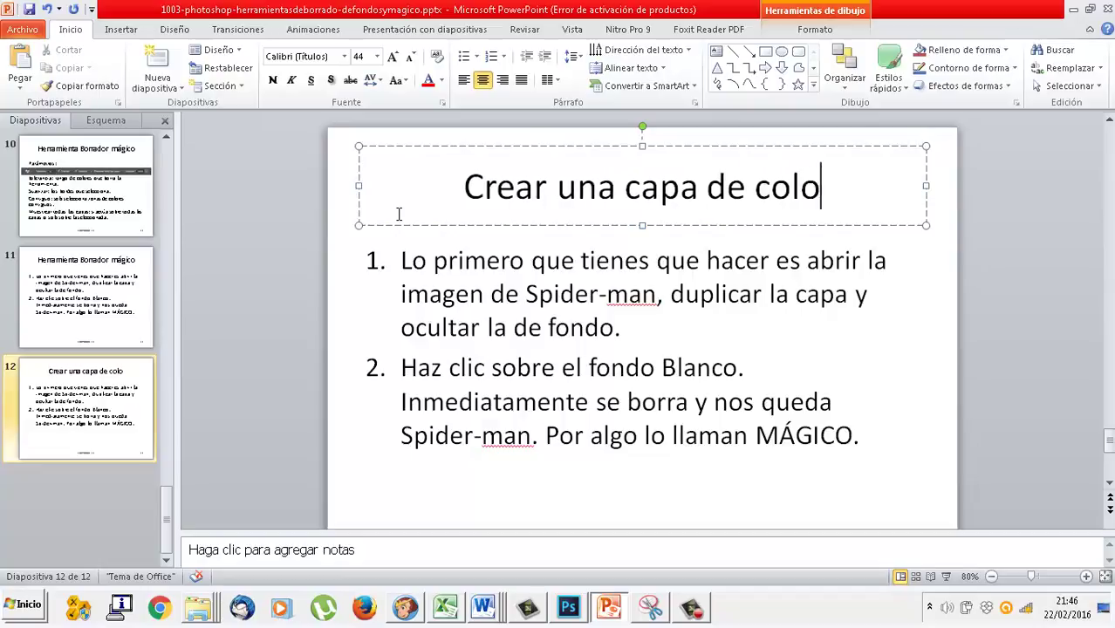
{"action": "type", "text": "r"}
- Replace the body with steps Menú Capa, Nueva capa, Edición | Rellenar, plus an empty fourth
{"action": "left_click_drag", "start_coordinate": [860, 434], "coordinate": [403, 260]}
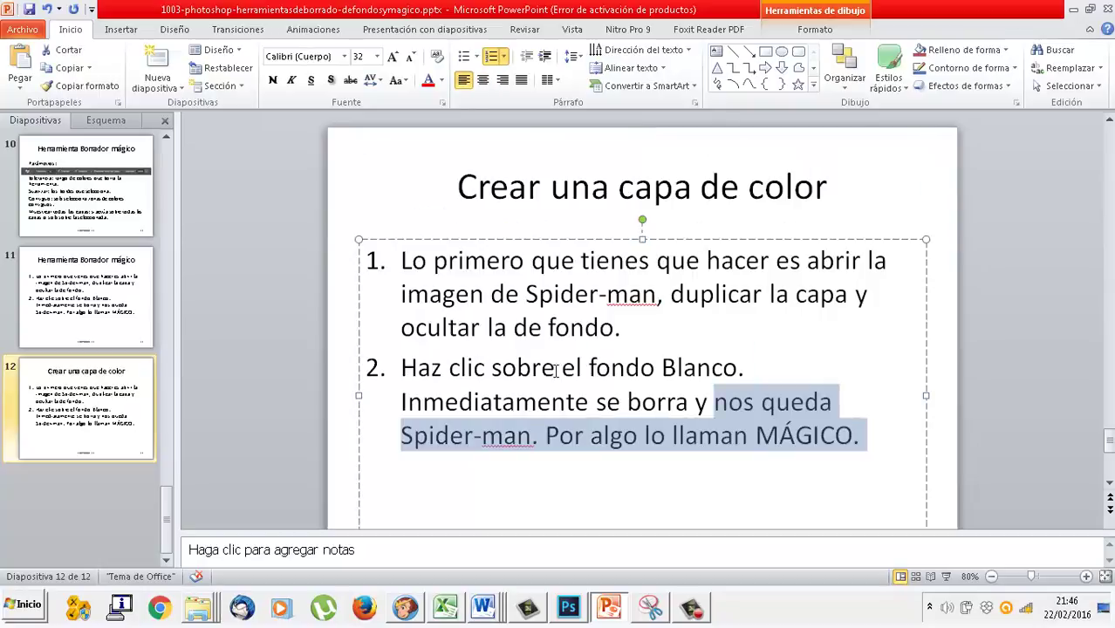
{"action": "type", "text": "Menú "}
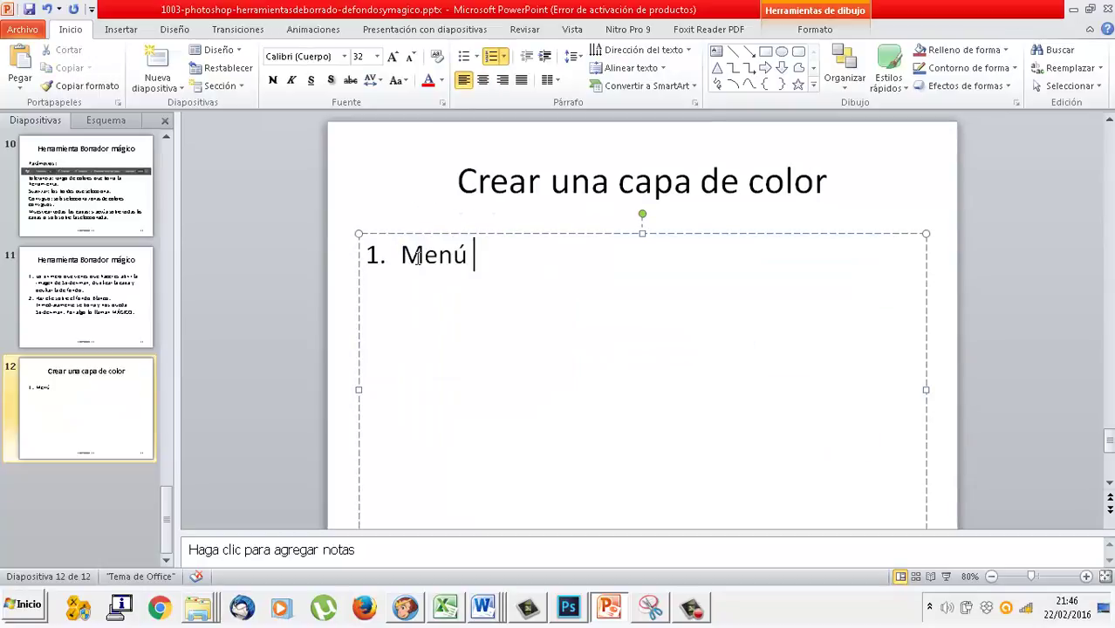
{"action": "type", "text": "Capa"}
{"action": "key", "text": "Return"}
{"action": "type", "text": "Nuev"}
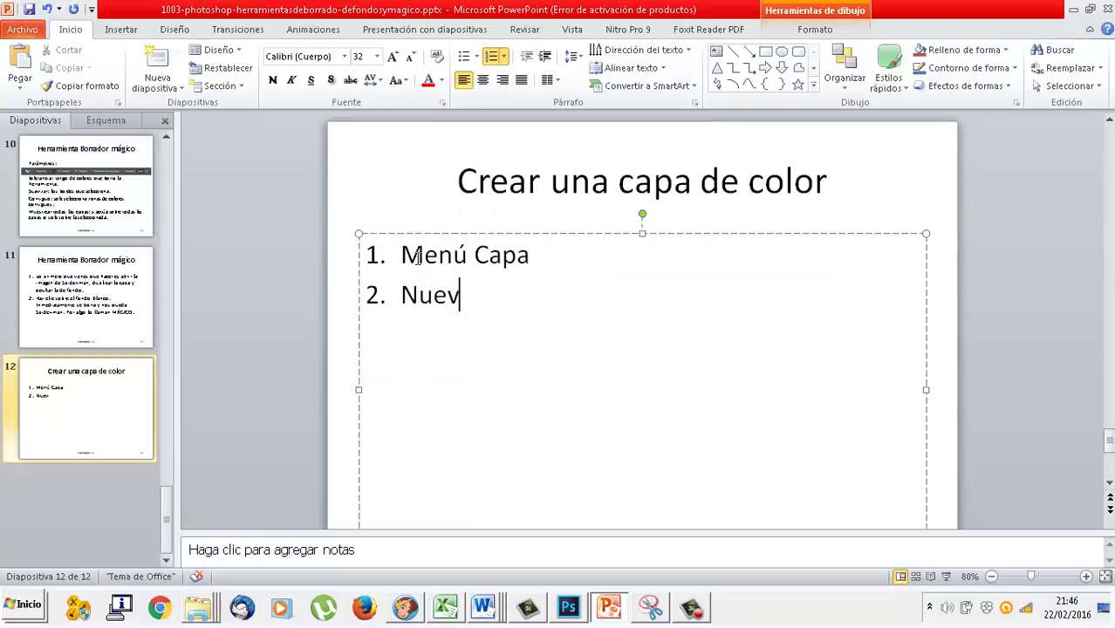
{"action": "type", "text": "a capa"}
{"action": "key", "text": "Return"}
{"action": "type", "text": "Edic"}
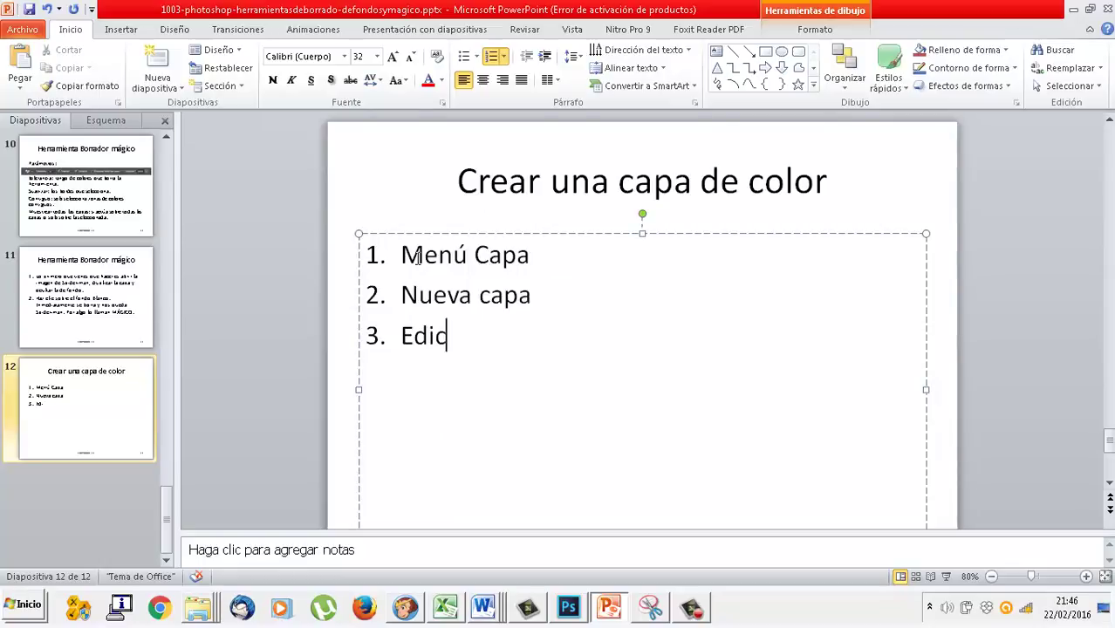
{"action": "type", "text": "ión | Rell"}
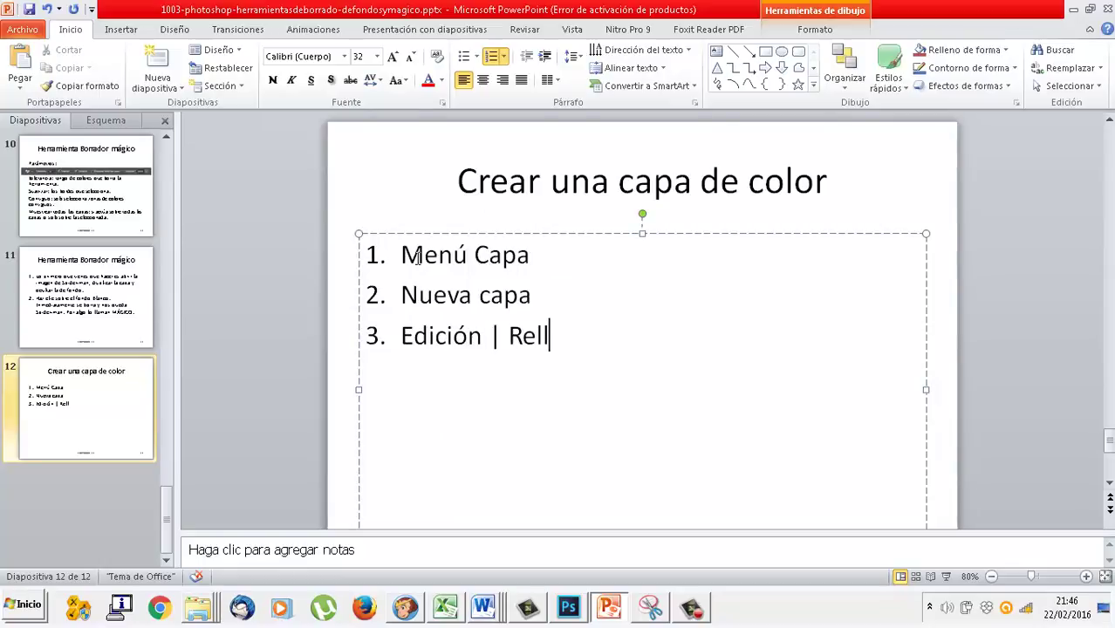
{"action": "type", "text": "enar"}
{"action": "key", "text": "Return"}
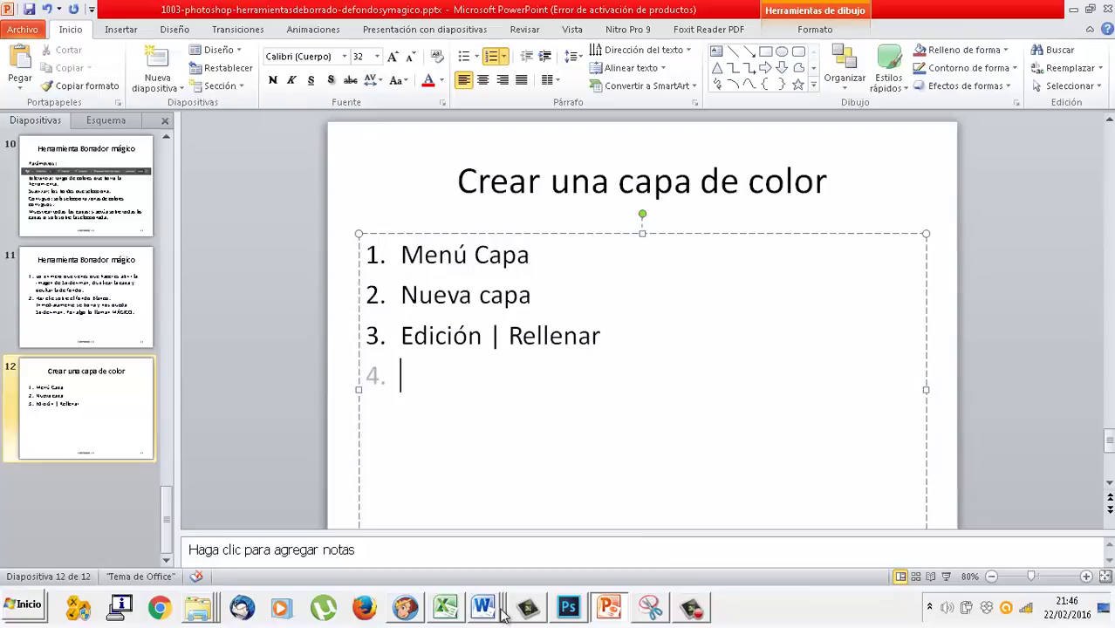
{"action": "left_click", "coordinate": [568, 611]}
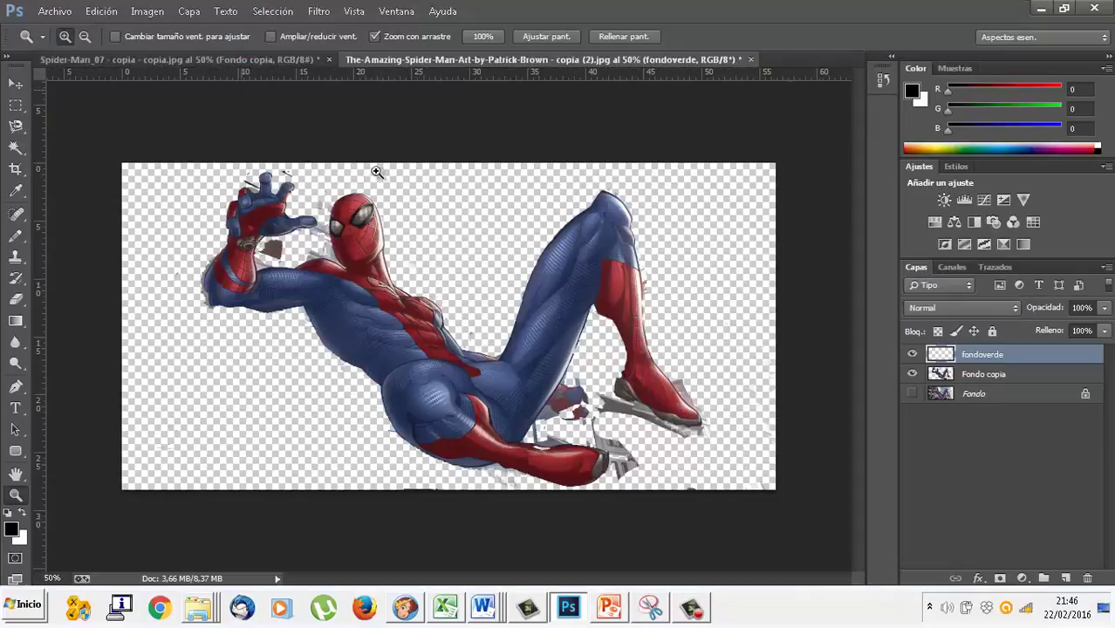
{"action": "left_click", "coordinate": [101, 12]}
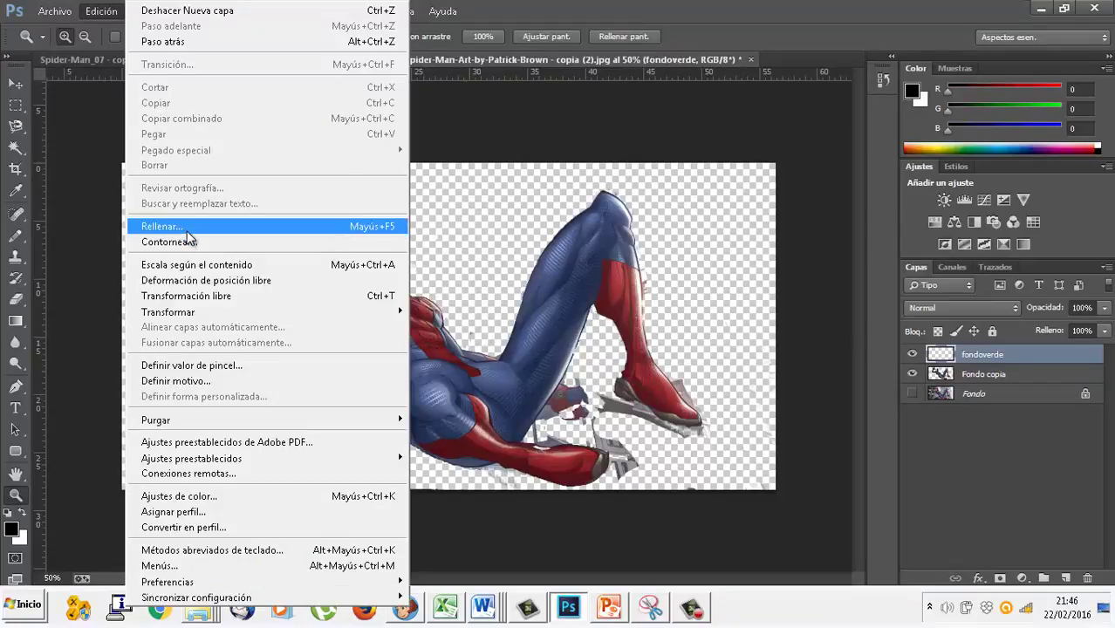
{"action": "left_click", "coordinate": [175, 226]}
{"action": "left_click", "coordinate": [577, 185]}
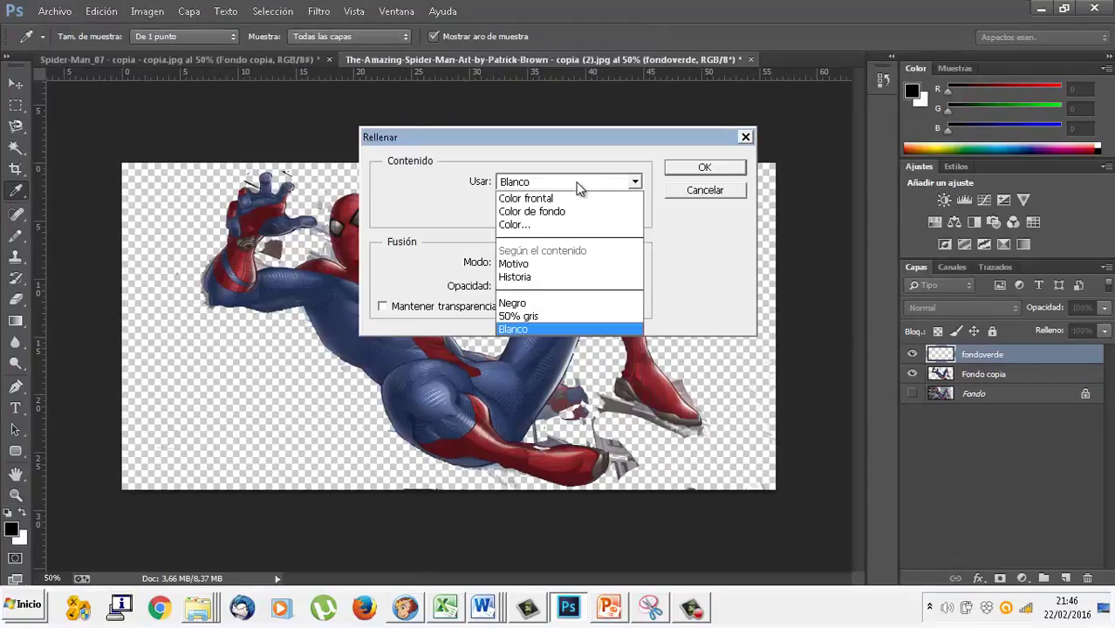
{"action": "left_click", "coordinate": [682, 192]}
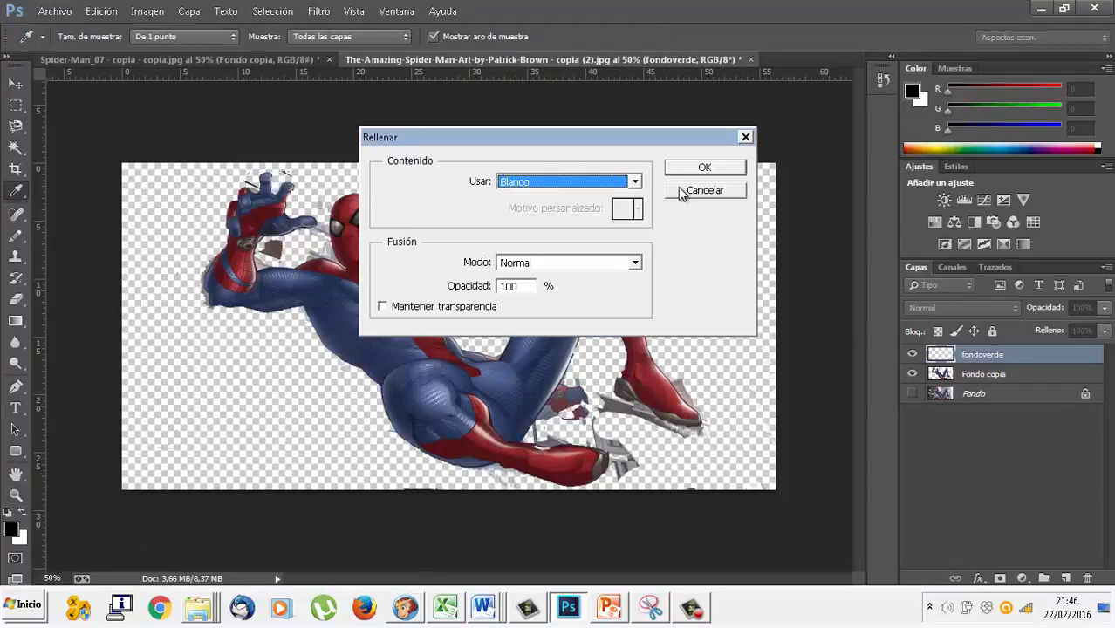
{"action": "key", "text": "z"}
- Insert step 3 'Seleccionar color frontal VERDE' above Edición | Rellenar on slide 12
{"action": "left_click", "coordinate": [615, 608]}
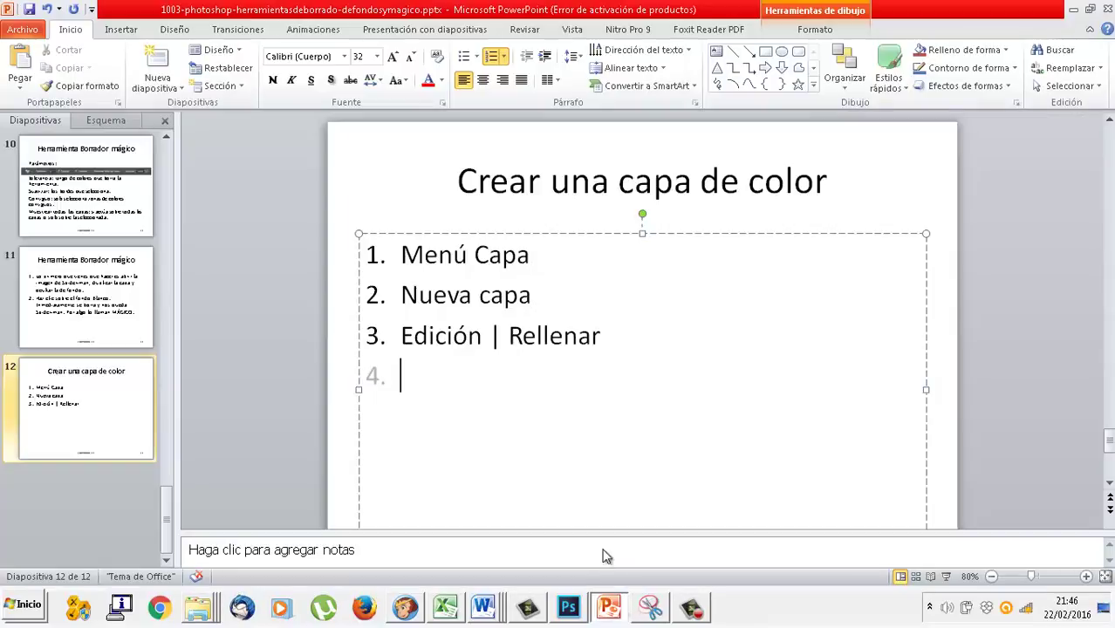
{"action": "key", "text": "Return"}
{"action": "type", "text": "S"}
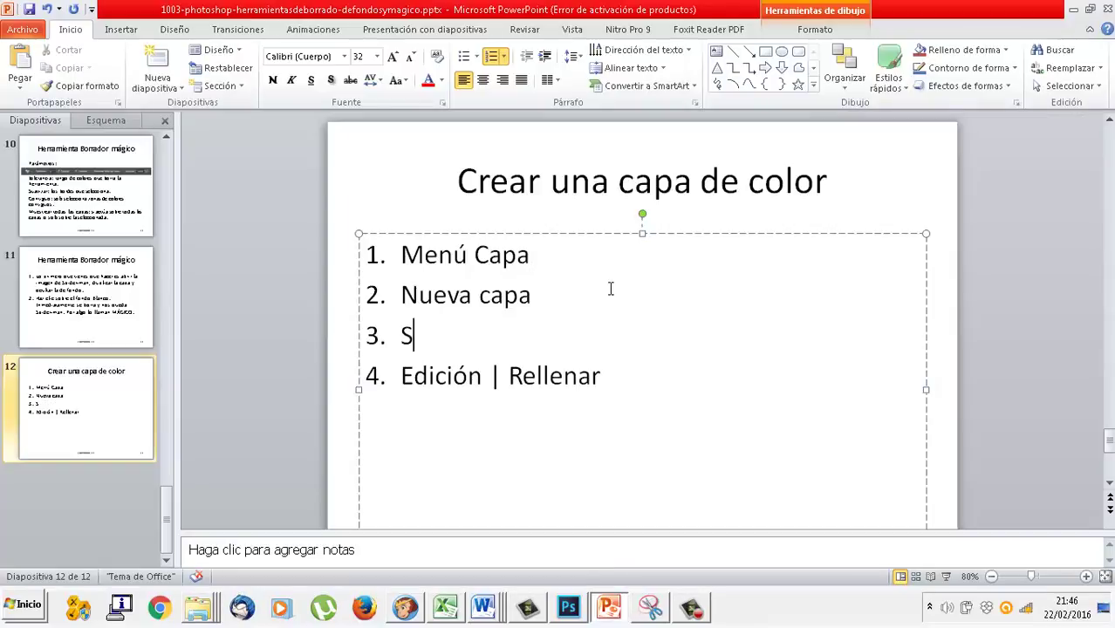
{"action": "type", "text": "eleccionar color"}
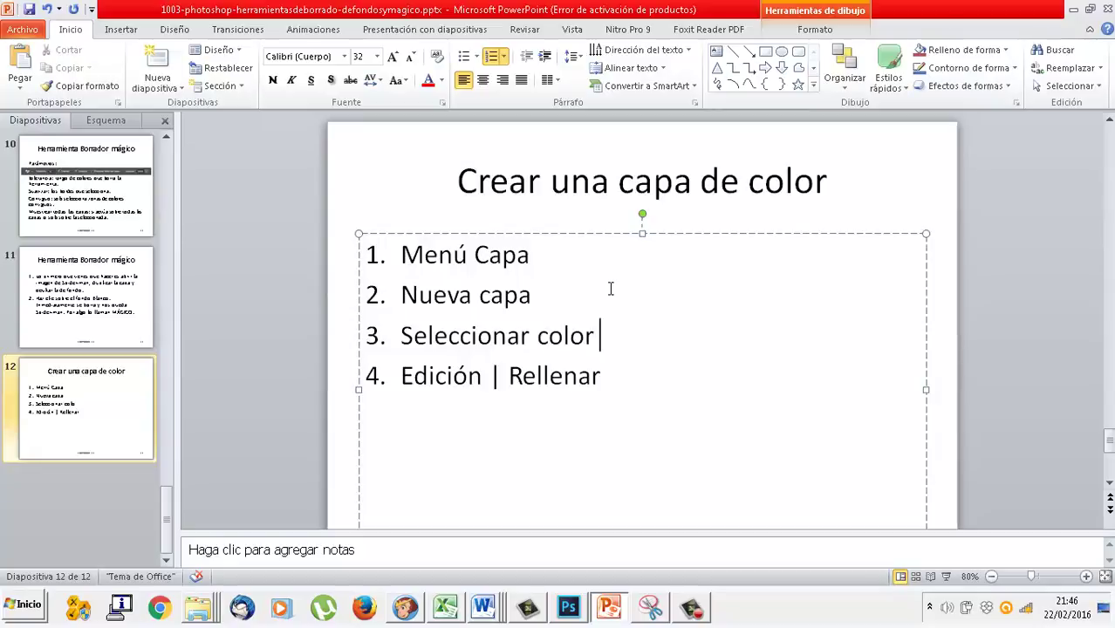
{"action": "type", "text": " frontal "}
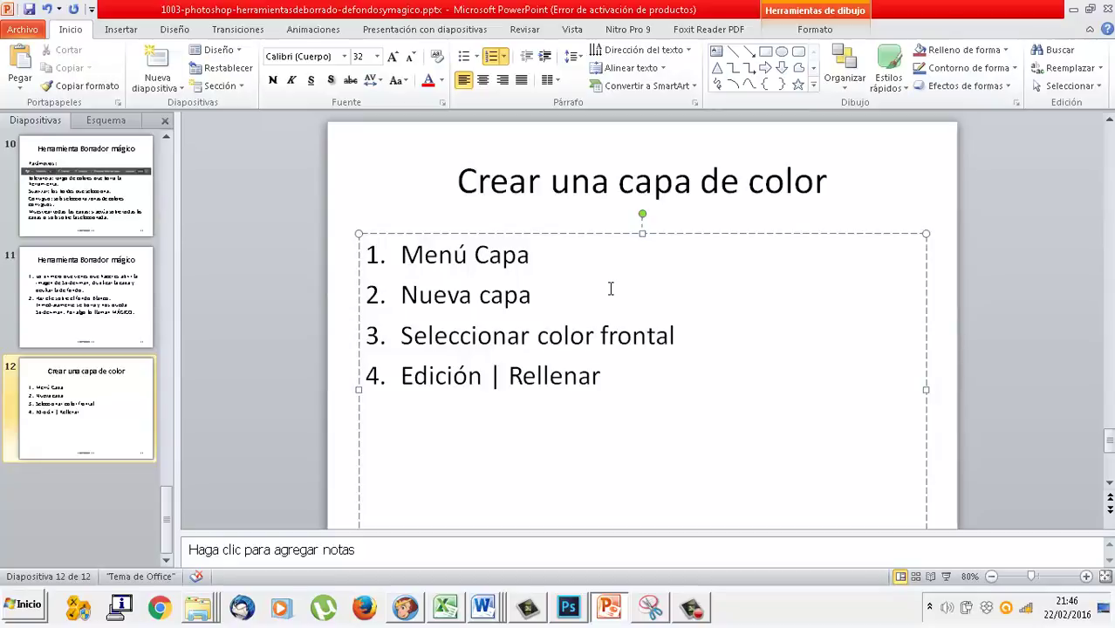
{"action": "type", "text": "VERDE"}
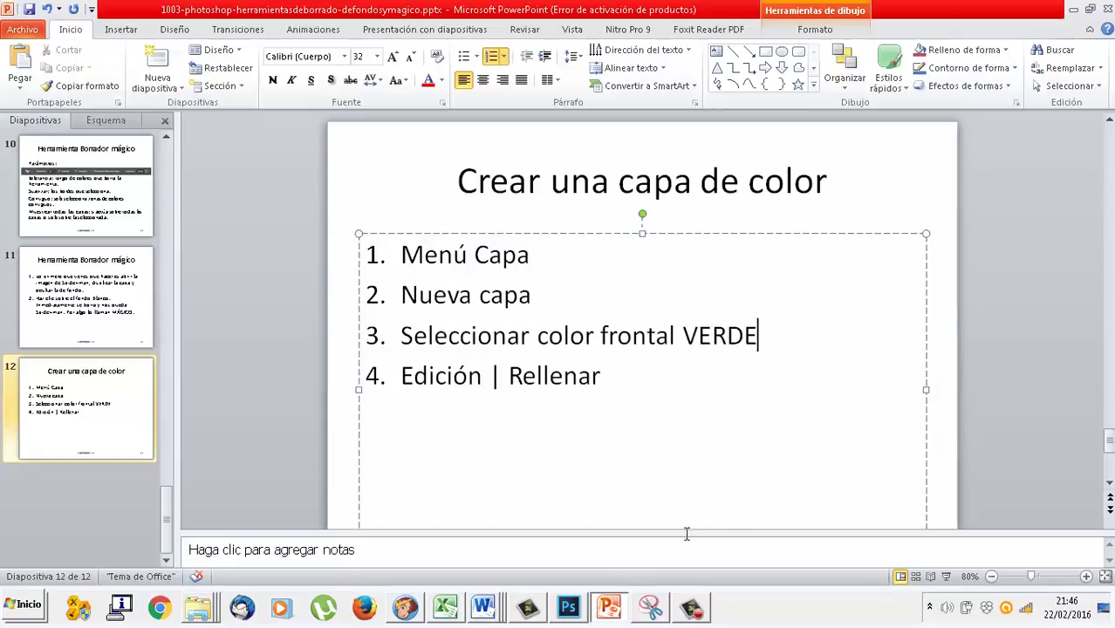
- Set Photoshop's foreground colour to bright green #54ff00 (R 84, G 255, B 0)
{"action": "left_click", "coordinate": [568, 609]}
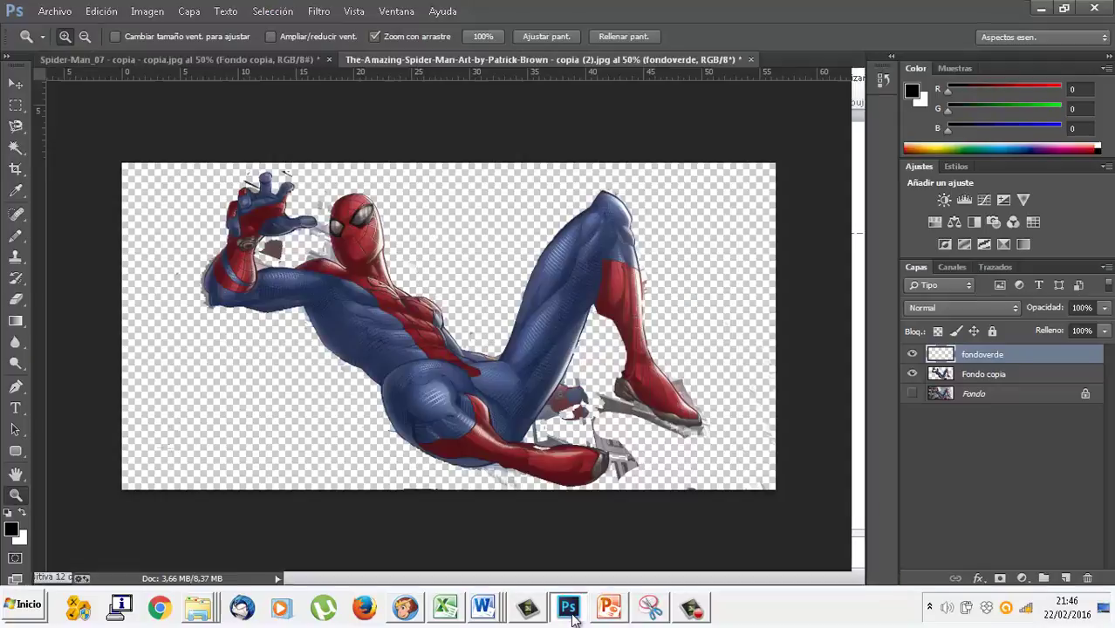
{"action": "left_click", "coordinate": [11, 530]}
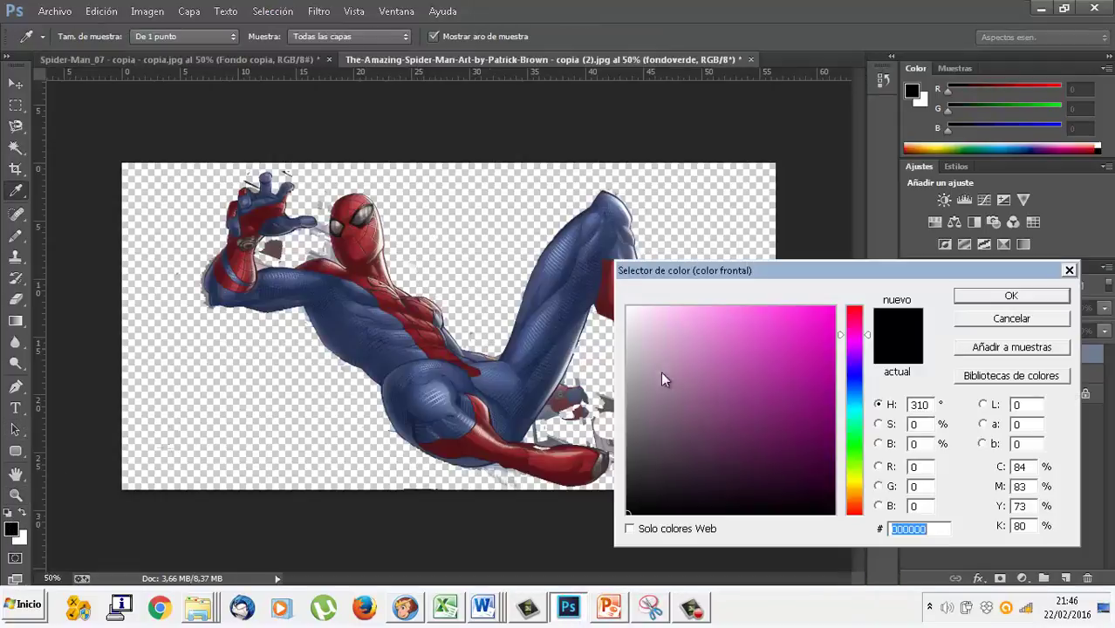
{"action": "left_click", "coordinate": [850, 455]}
{"action": "left_click", "coordinate": [833, 307]}
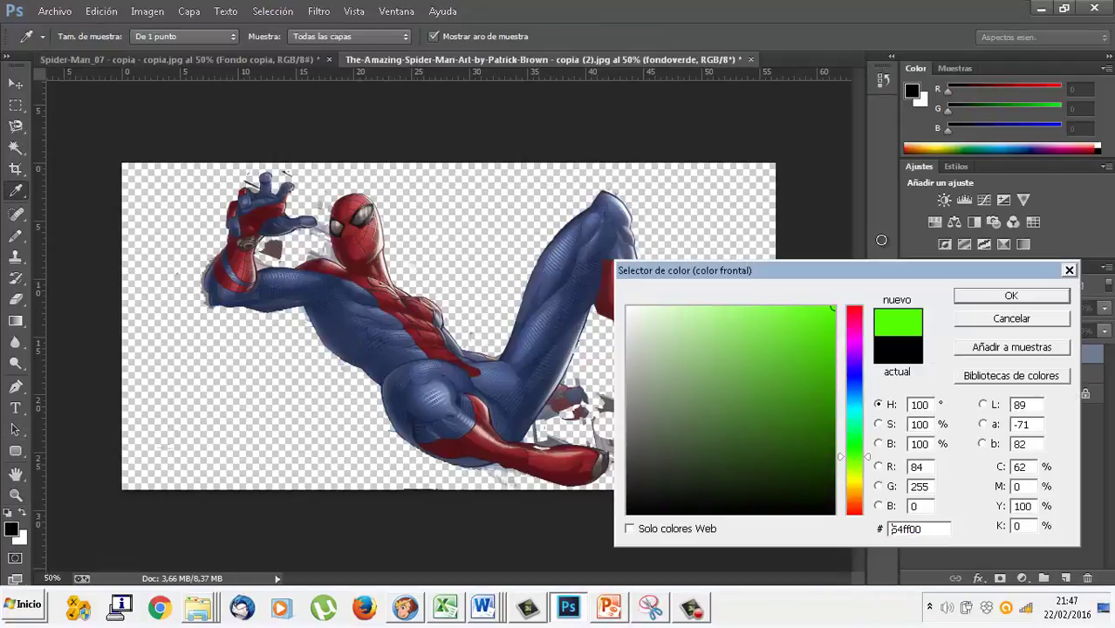
{"action": "left_click", "coordinate": [973, 291]}
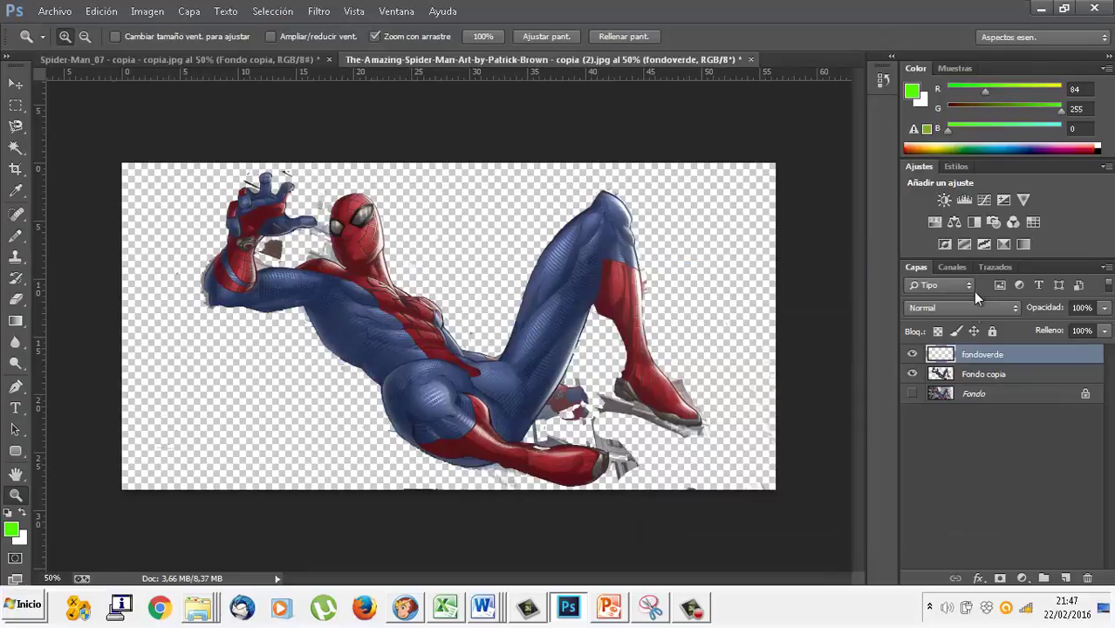
{"action": "left_click", "coordinate": [652, 614]}
- Snip the green colour swatches and paste them beside step 3 on slide 12
{"action": "left_click", "coordinate": [61, 63]}
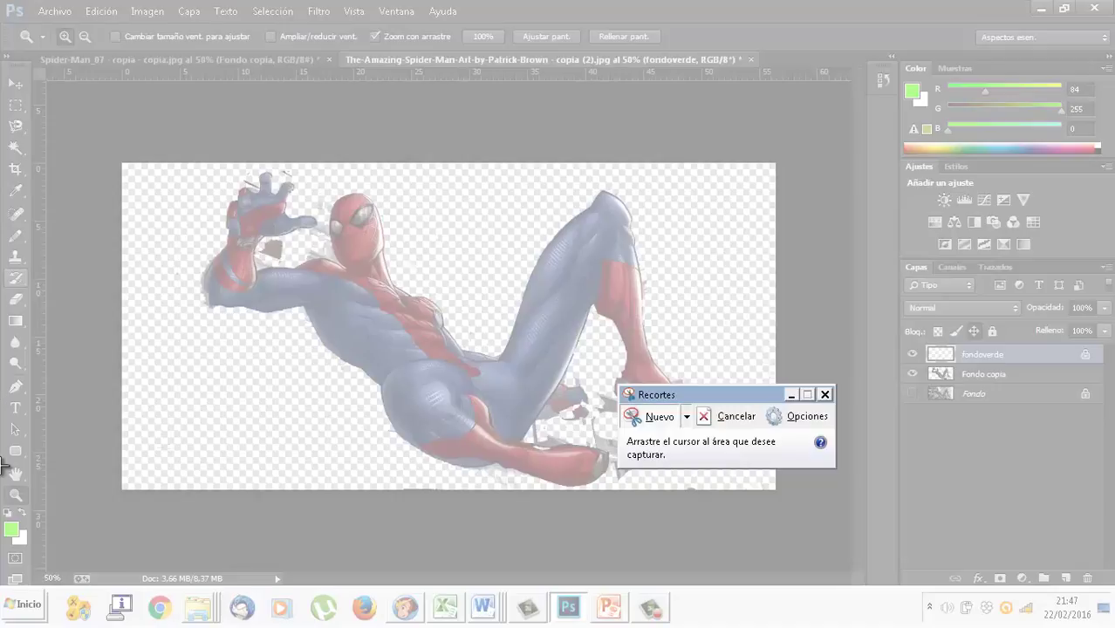
{"action": "left_click_drag", "start_coordinate": [4, 513], "coordinate": [35, 554]}
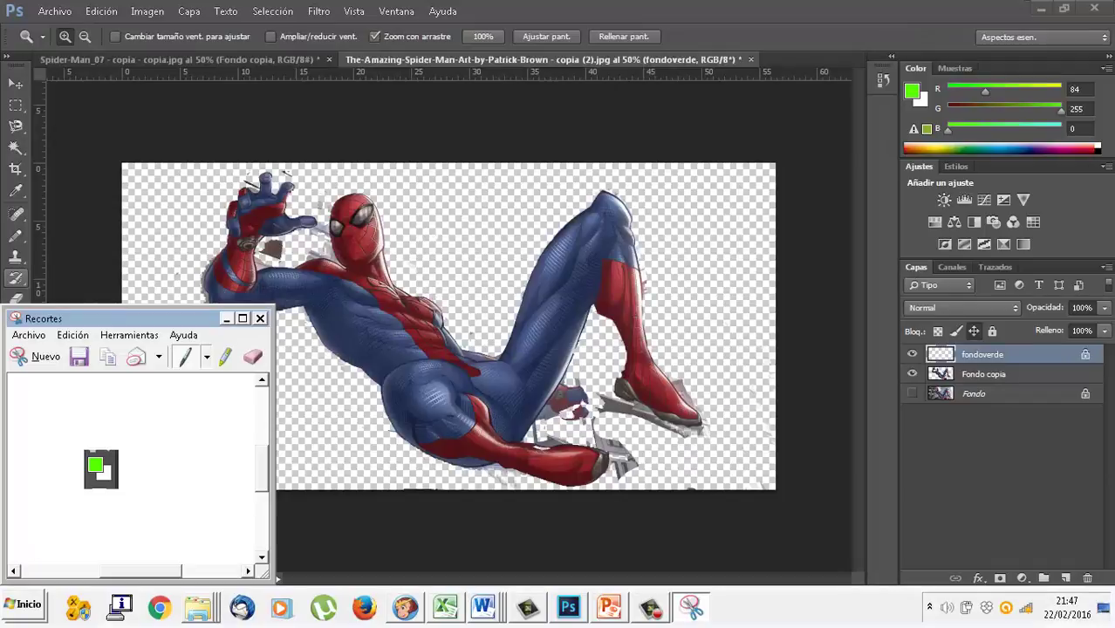
{"action": "left_click", "coordinate": [613, 596]}
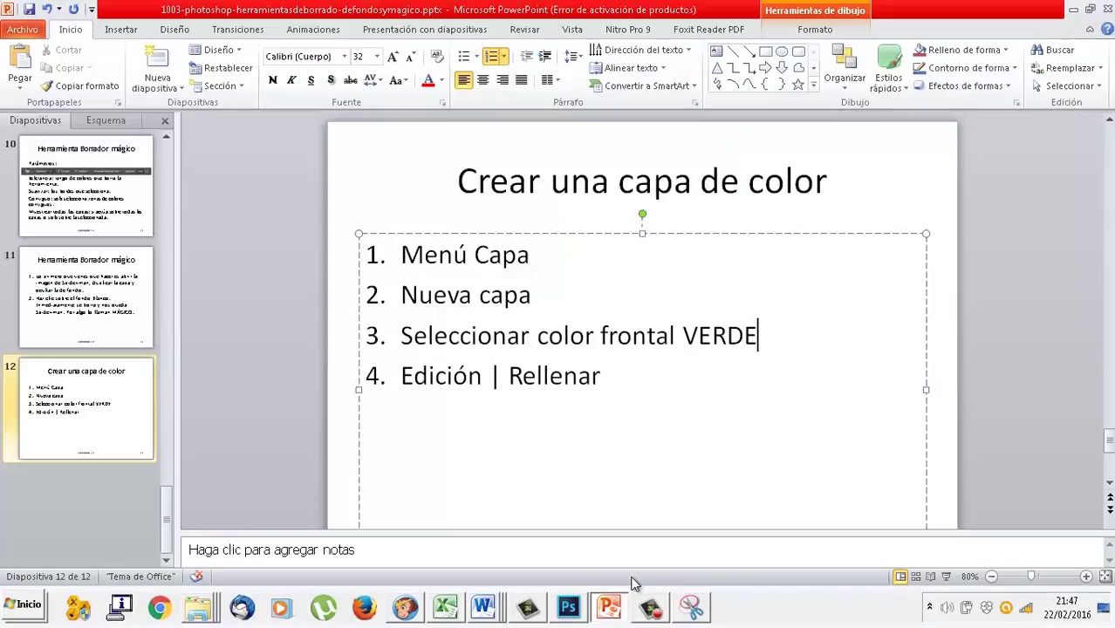
{"action": "key", "text": "ctrl+v"}
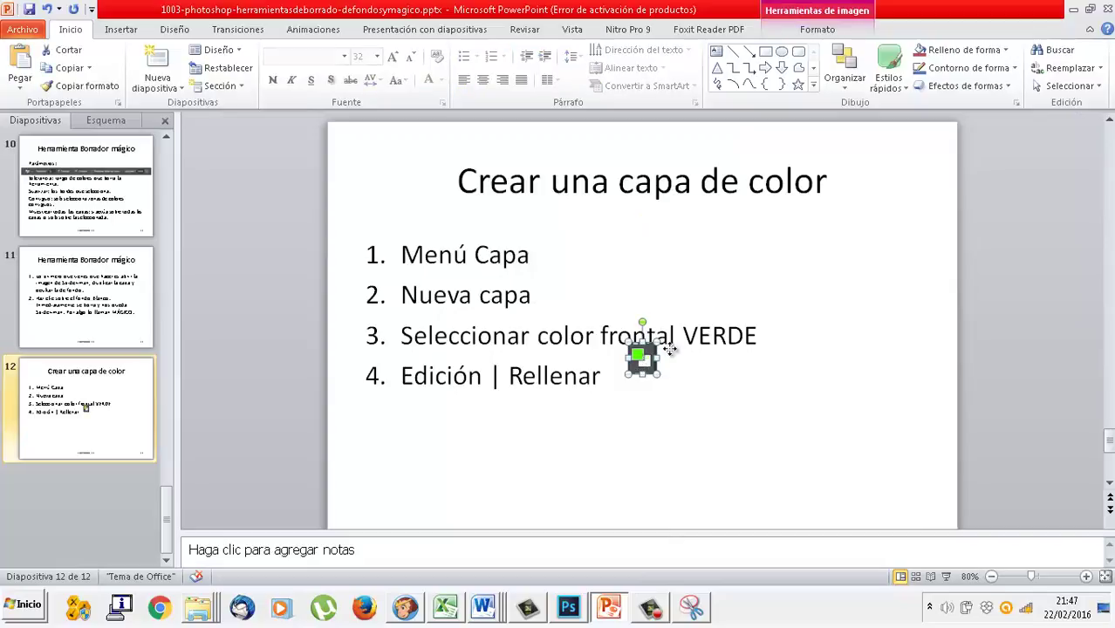
{"action": "mouse_move", "coordinate": [640, 359]}
{"action": "left_mouse_down"}
{"action": "mouse_move", "coordinate": [724, 333]}
{"action": "mouse_move", "coordinate": [842, 339]}
{"action": "left_mouse_up"}
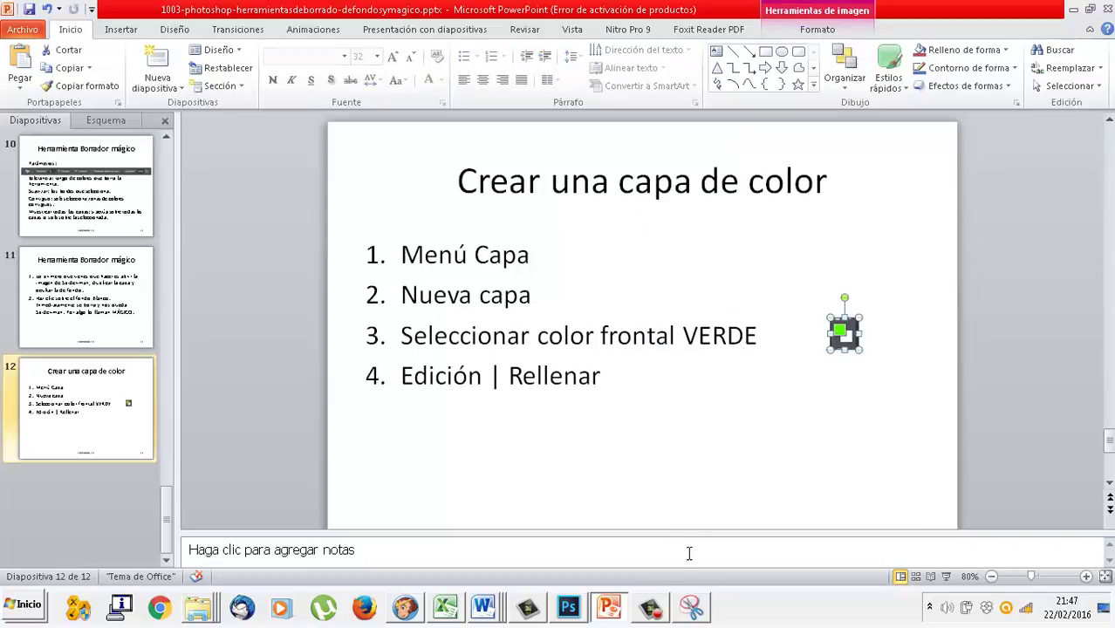
- Open Edición > Rellenar and set Usar to Color frontal
{"action": "left_click", "coordinate": [566, 615]}
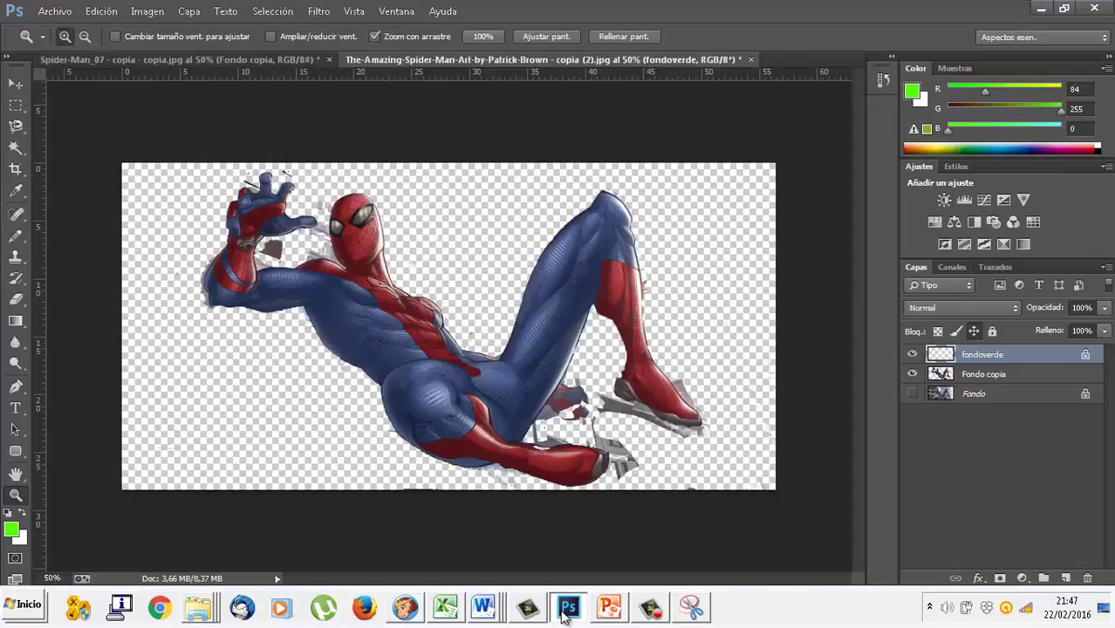
{"action": "left_click", "coordinate": [102, 10]}
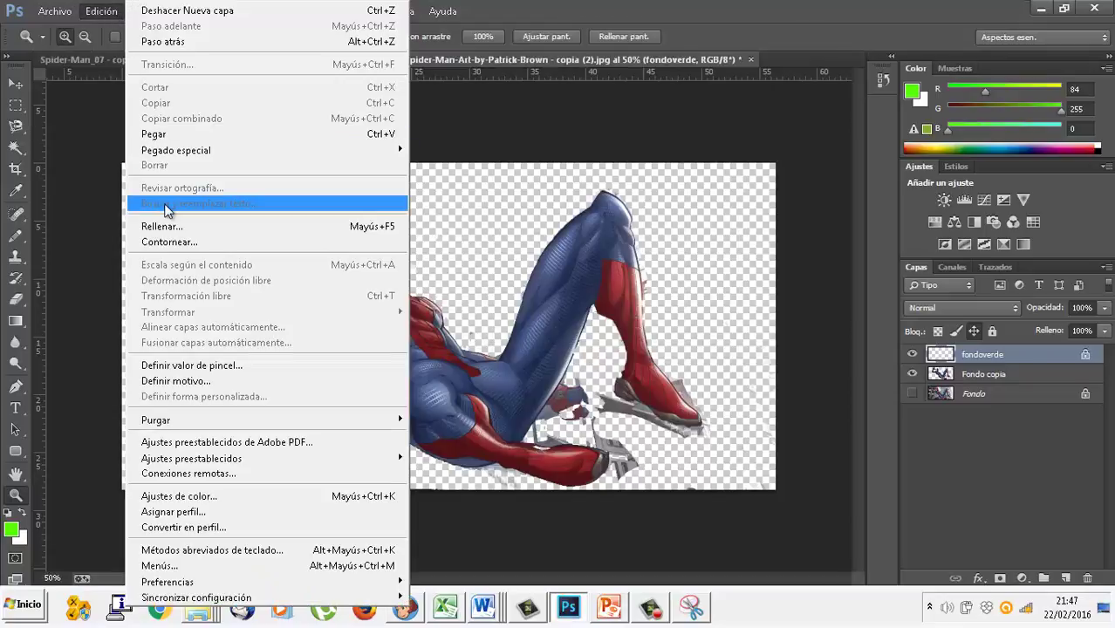
{"action": "left_click", "coordinate": [139, 222]}
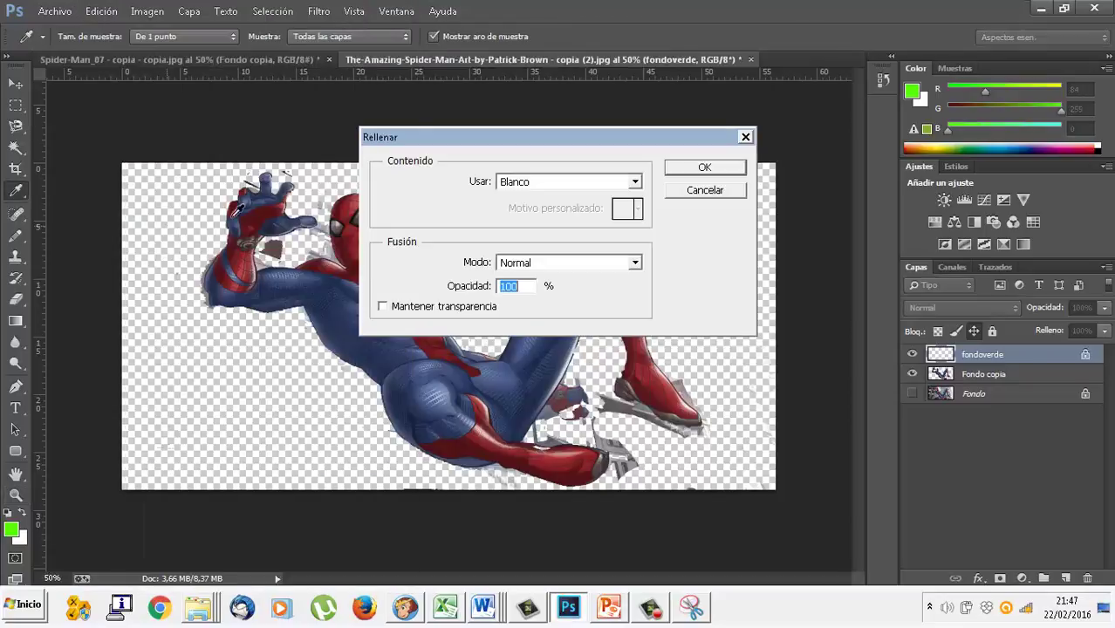
{"action": "left_click", "coordinate": [636, 182]}
{"action": "left_click", "coordinate": [613, 198]}
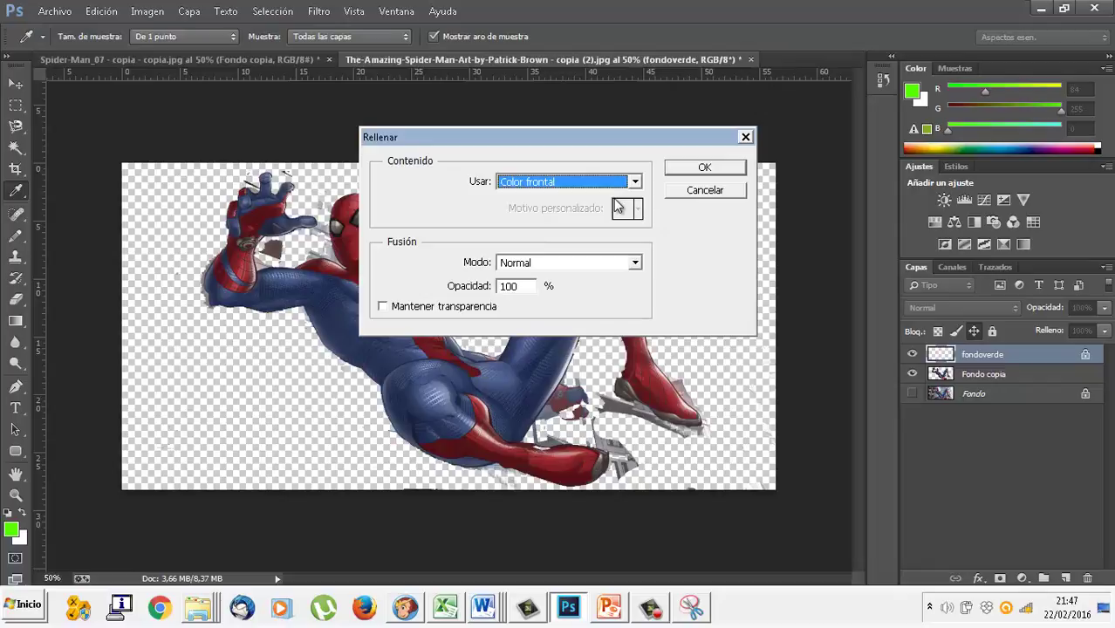
- Capture the Rellenar dialog with Snipping Tool and return to PowerPoint
{"action": "left_click", "coordinate": [691, 609]}
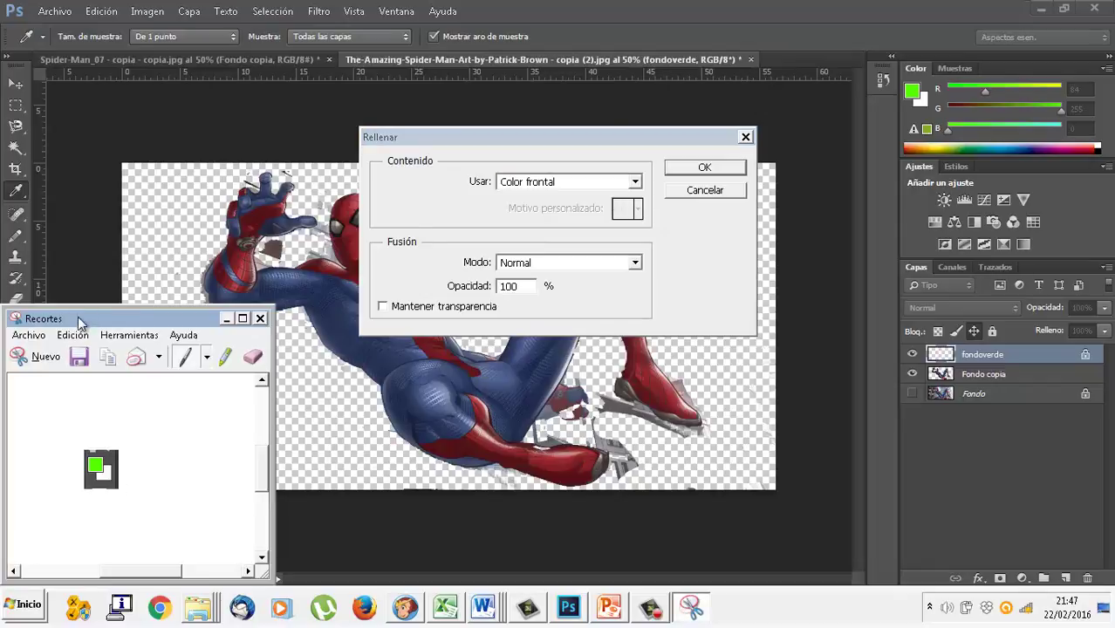
{"action": "left_click", "coordinate": [40, 358]}
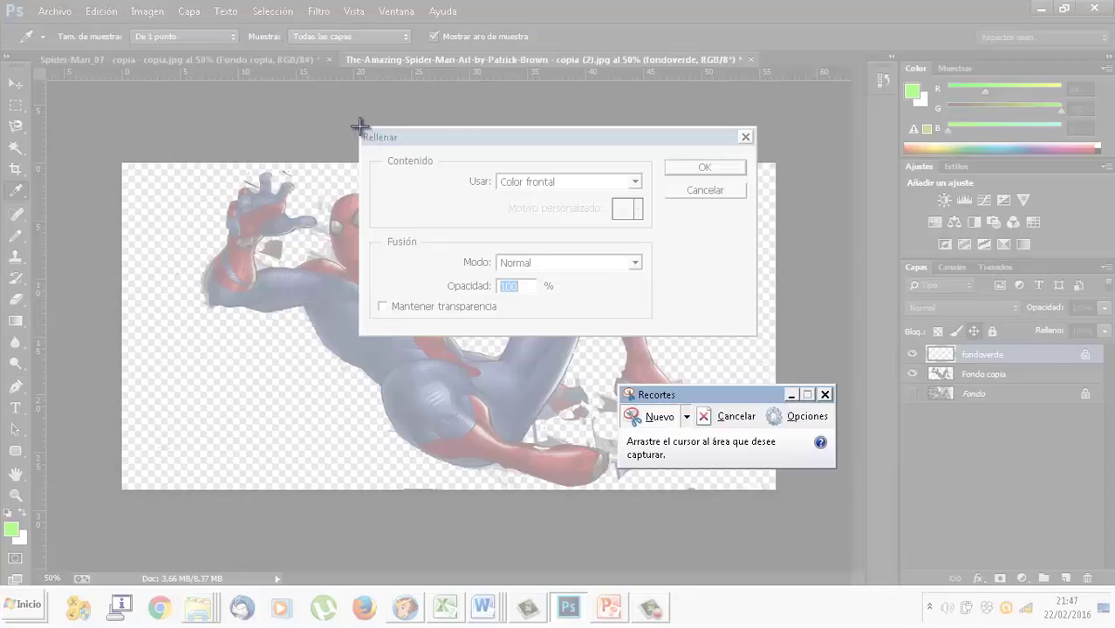
{"action": "left_click_drag", "start_coordinate": [360, 126], "coordinate": [757, 336]}
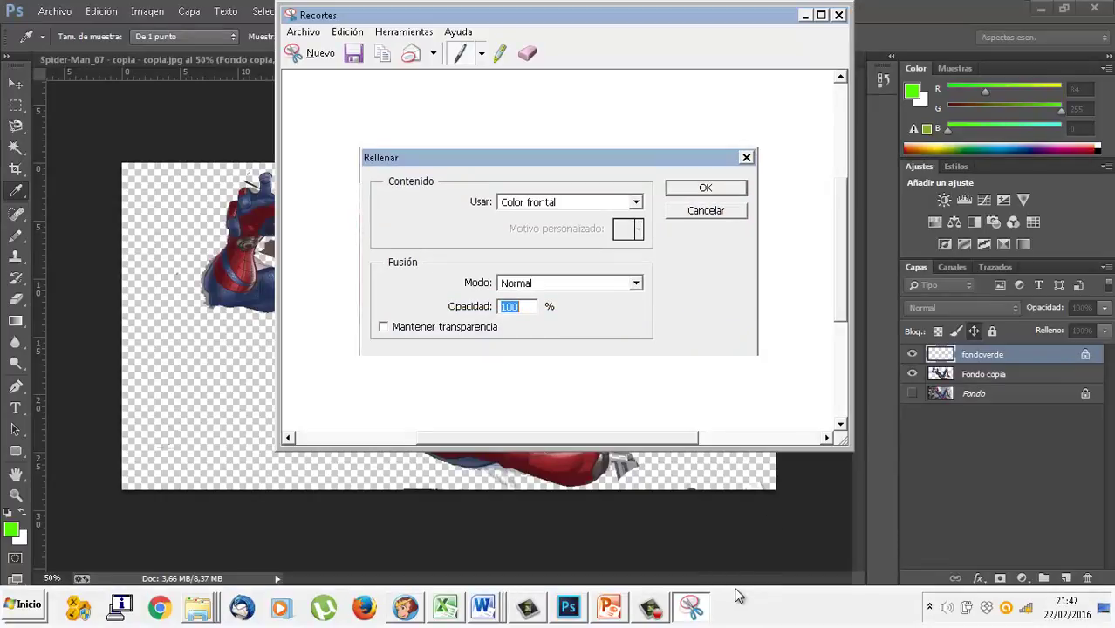
{"action": "left_click", "coordinate": [625, 614]}
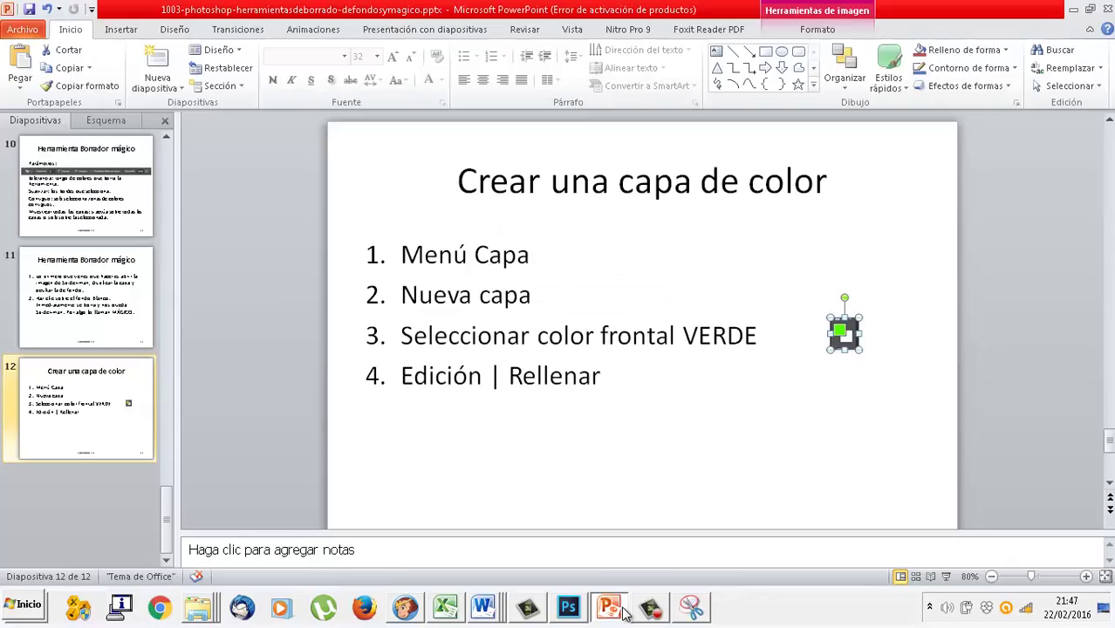
- Add step 5 'Usar color frontal' and place the shrunken Fill snip at lower right
{"action": "left_click", "coordinate": [608, 387]}
{"action": "key", "text": "Return"}
{"action": "type", "text": "Us"}
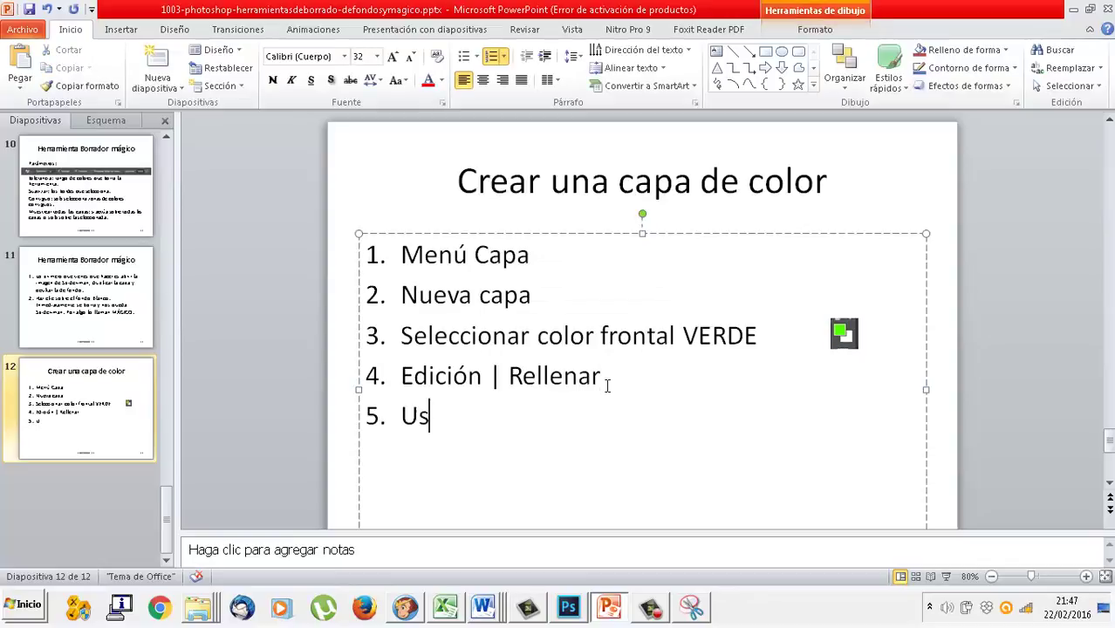
{"action": "type", "text": "ar color frontal"}
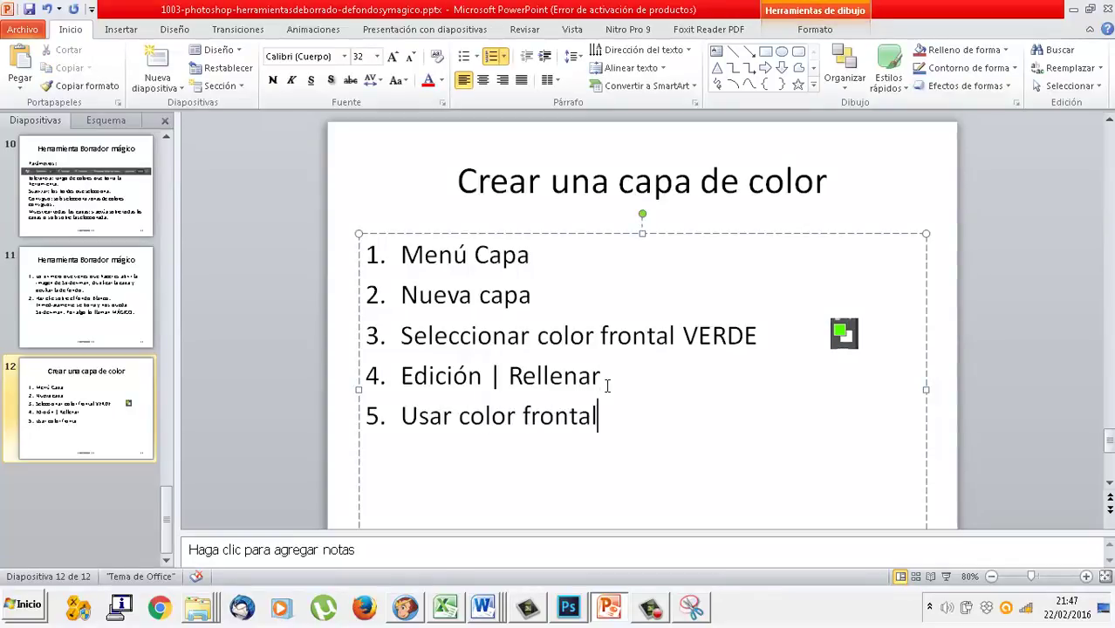
{"action": "key", "text": "ctrl+v"}
{"action": "left_click_drag", "start_coordinate": [741, 390], "coordinate": [892, 522]}
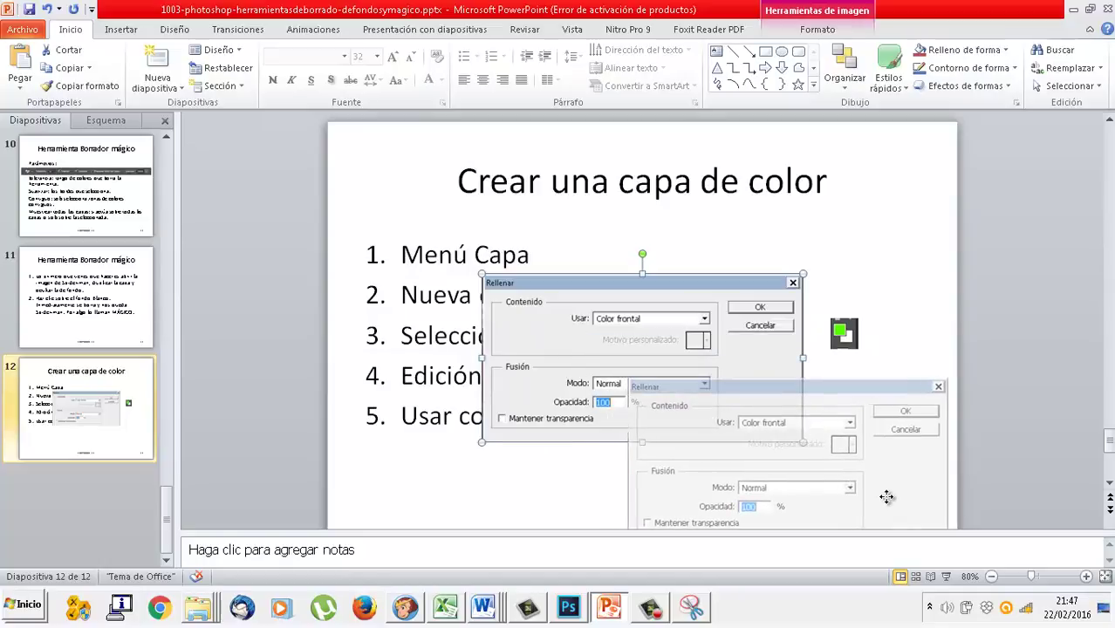
{"action": "left_click_drag", "start_coordinate": [621, 374], "coordinate": [649, 390]}
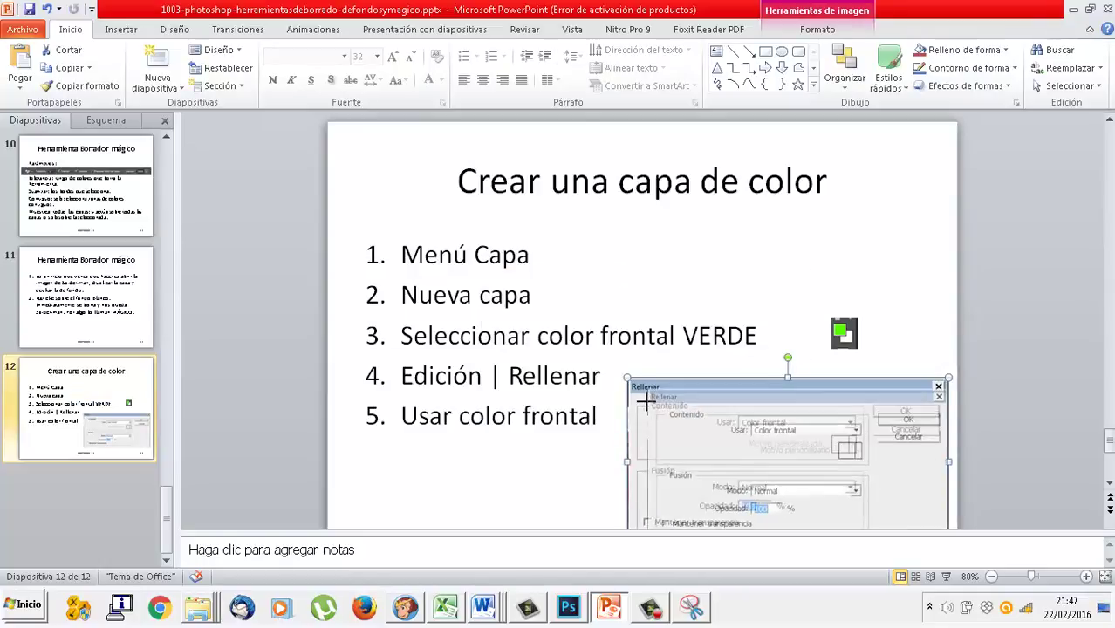
- Add step 6 'OK' and save the presentation
{"action": "left_click", "coordinate": [595, 415]}
{"action": "key", "text": "Return"}
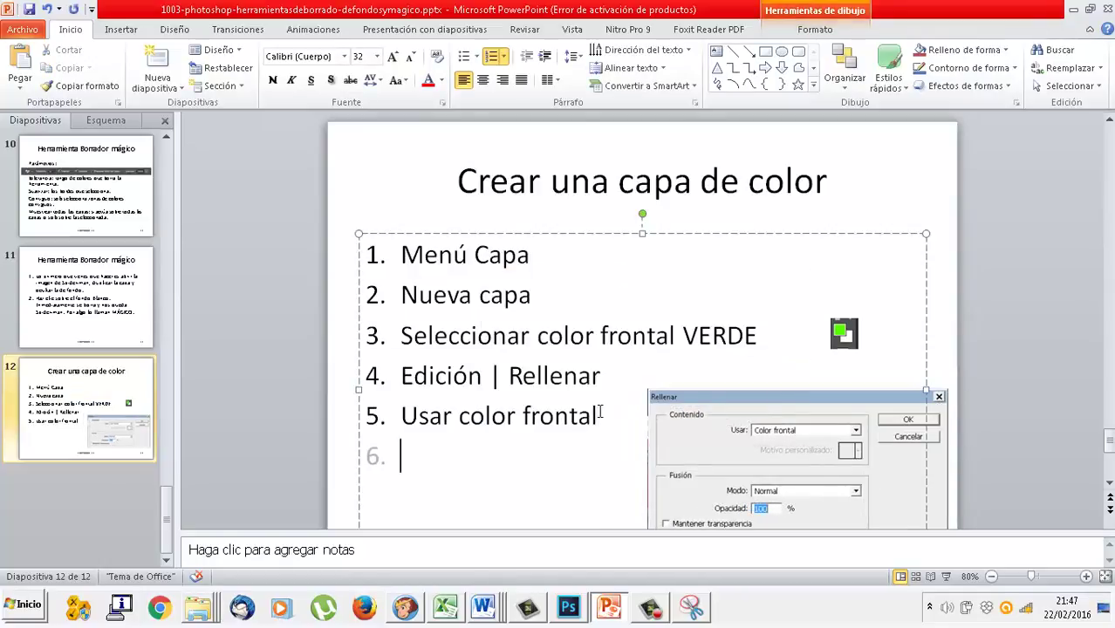
{"action": "type", "text": "OK"}
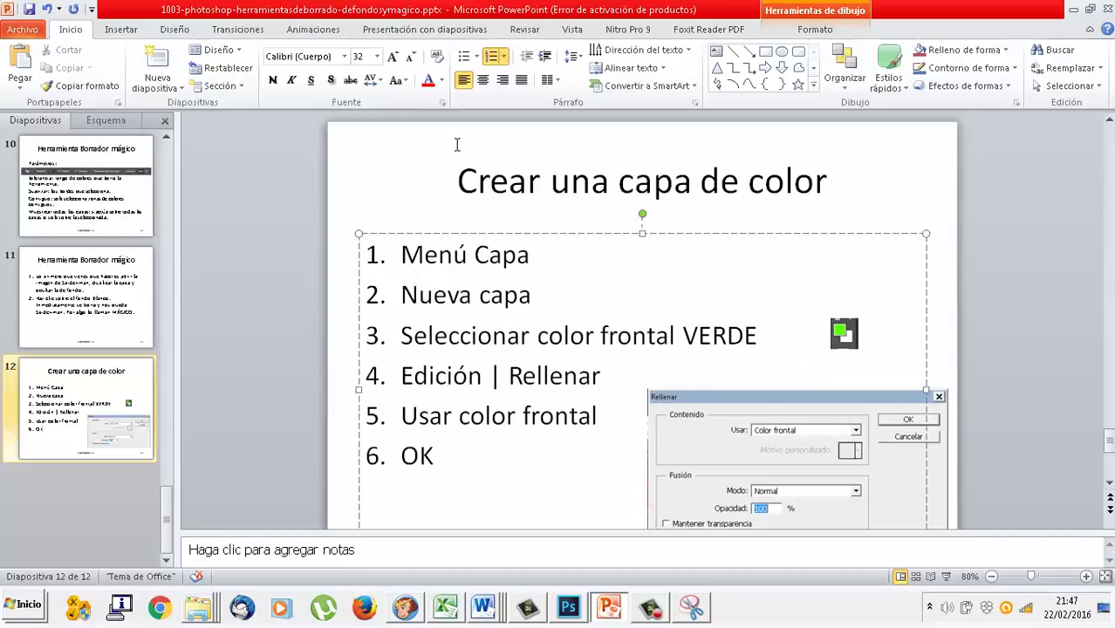
{"action": "left_click", "coordinate": [28, 9]}
- Fill fondoverde with the green foreground colour and move it below Fondo copia
{"action": "left_click", "coordinate": [568, 608]}
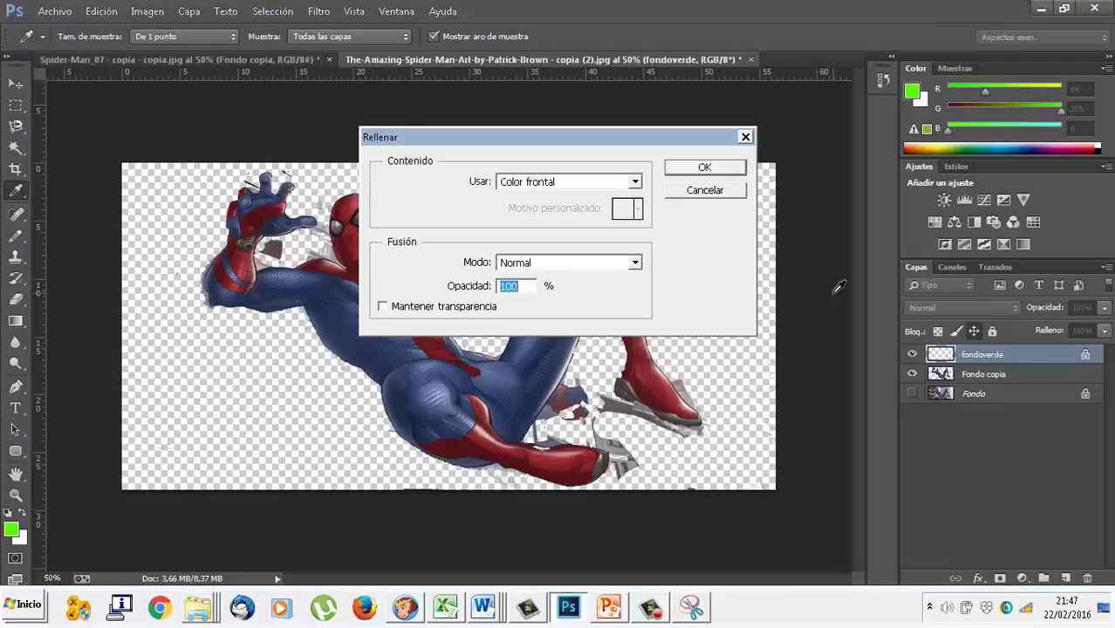
{"action": "left_click", "coordinate": [705, 166]}
{"action": "key", "text": "z"}
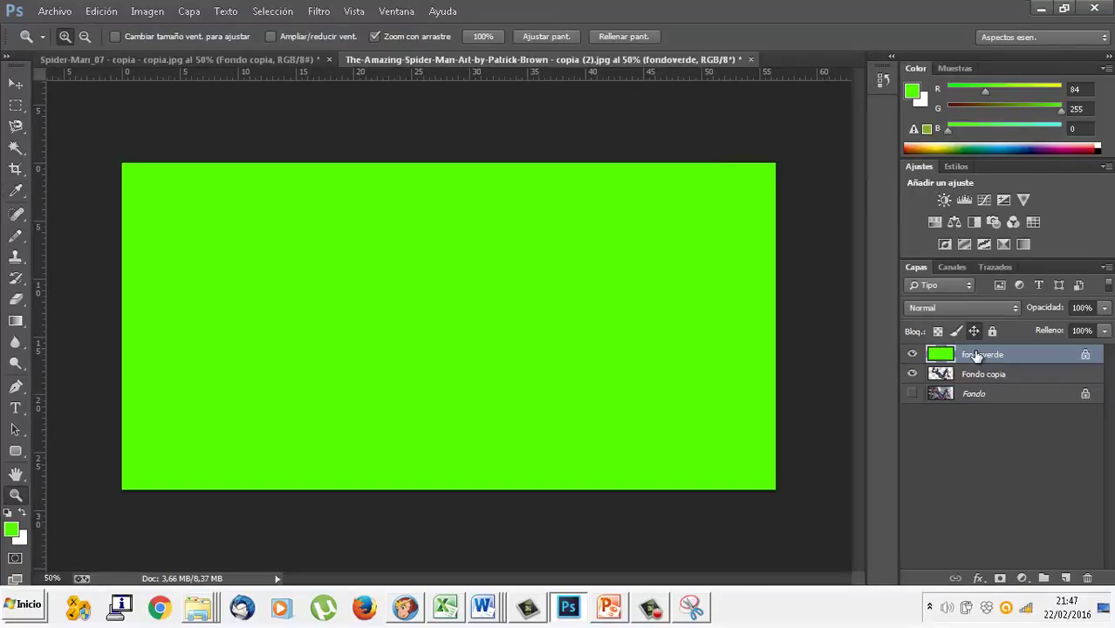
{"action": "left_click_drag", "start_coordinate": [973, 356], "coordinate": [974, 387]}
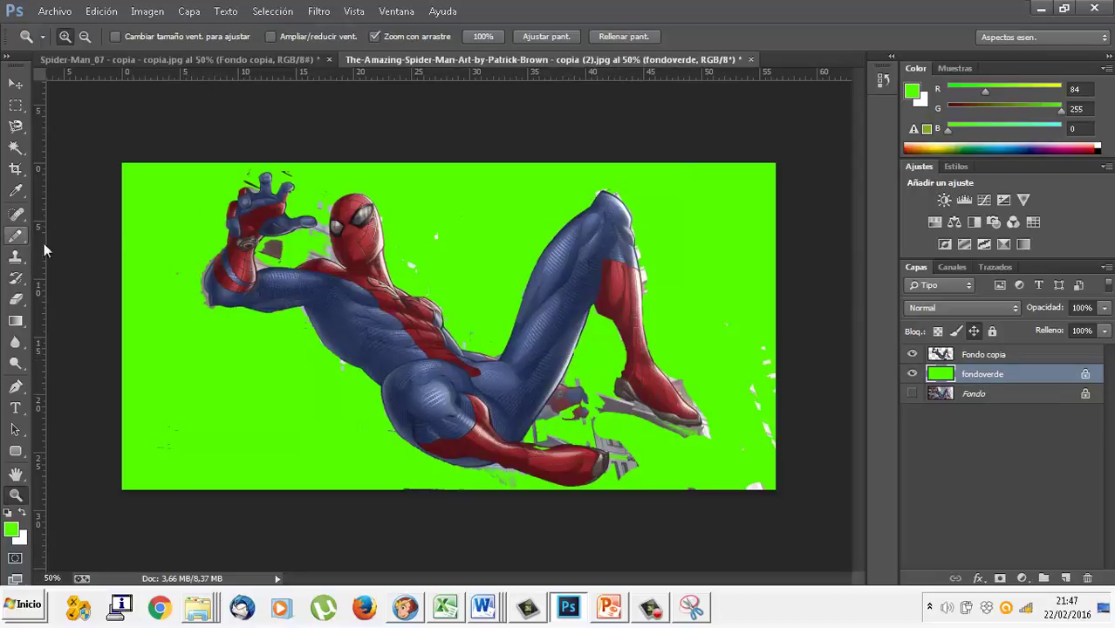
- Erase white fragments near the right and bottom edges of Fondo copia with a 105 px Eraser
{"action": "left_click", "coordinate": [983, 354]}
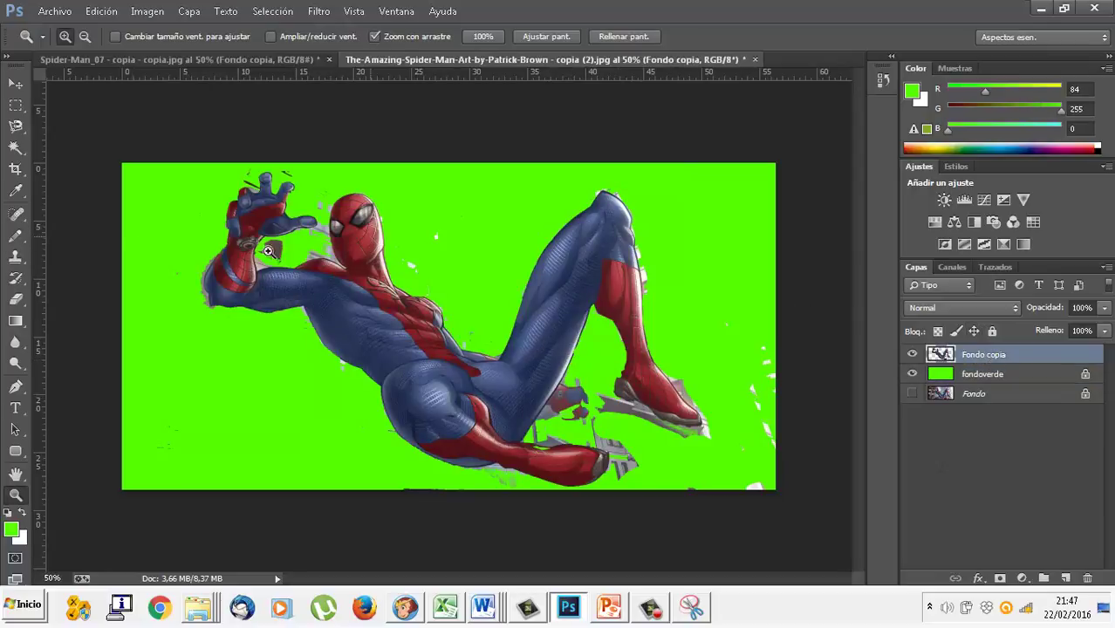
{"action": "left_click", "coordinate": [15, 298]}
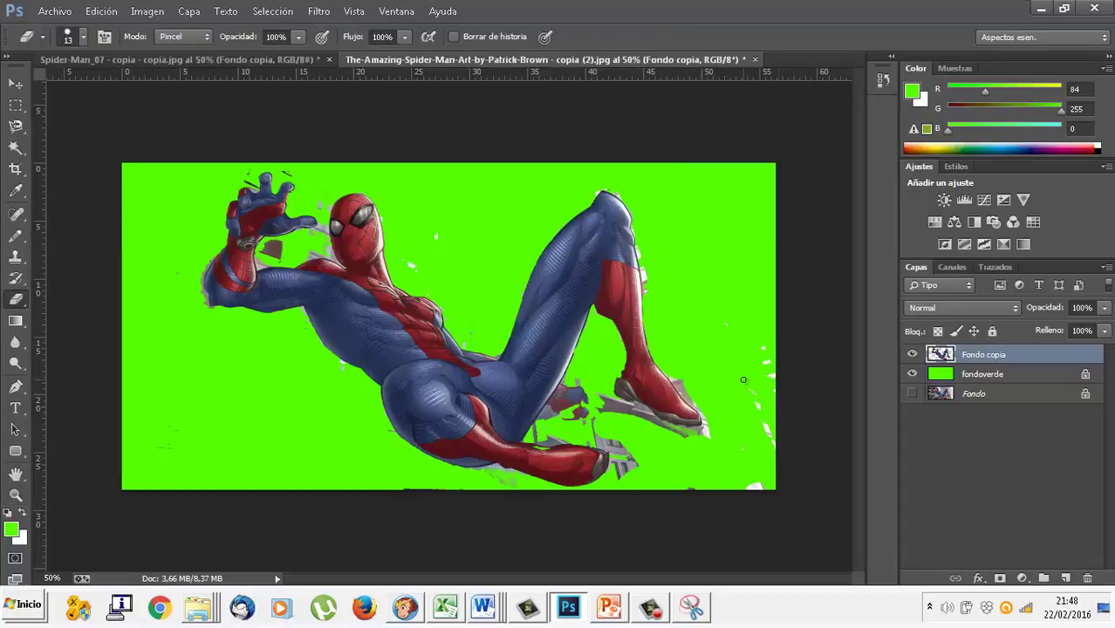
{"action": "left_click", "coordinate": [83, 38]}
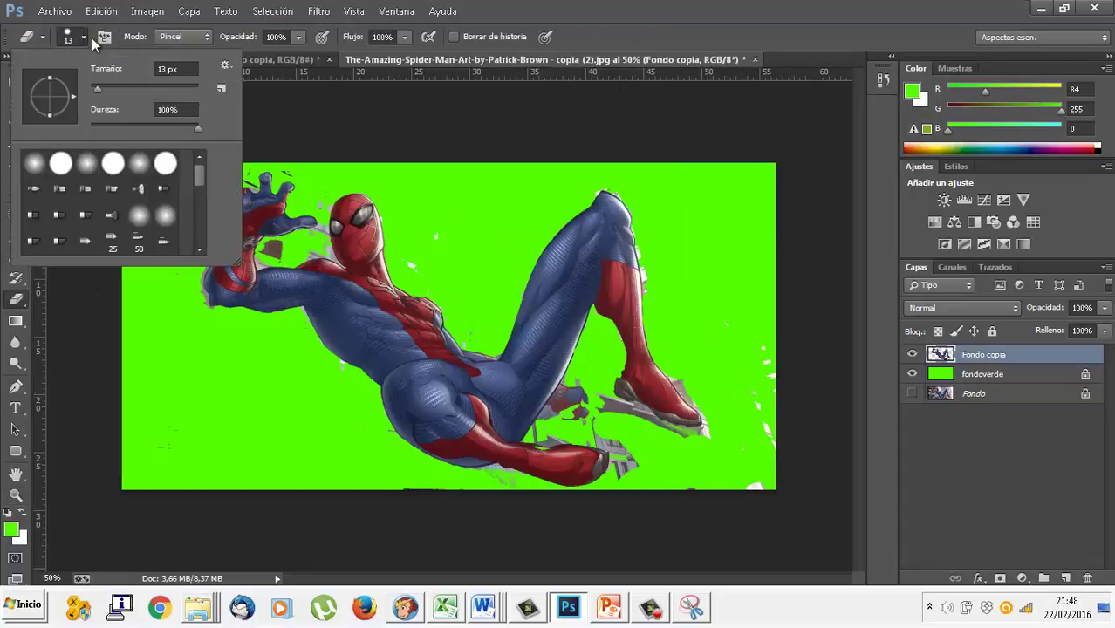
{"action": "left_click", "coordinate": [146, 87]}
{"action": "left_click", "coordinate": [746, 348]}
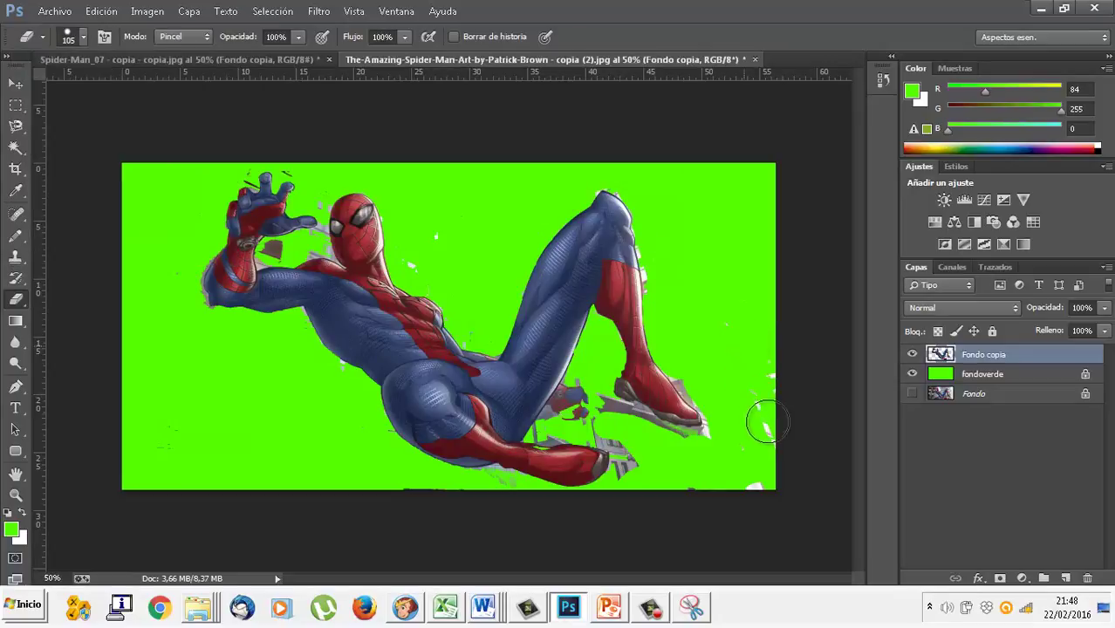
{"action": "mouse_move", "coordinate": [767, 423]}
{"action": "left_mouse_down"}
{"action": "mouse_move", "coordinate": [725, 499]}
{"action": "mouse_move", "coordinate": [653, 465]}
{"action": "mouse_move", "coordinate": [590, 410]}
{"action": "mouse_move", "coordinate": [632, 434]}
{"action": "mouse_move", "coordinate": [622, 458]}
{"action": "mouse_move", "coordinate": [713, 438]}
{"action": "mouse_move", "coordinate": [726, 409]}
{"action": "mouse_move", "coordinate": [698, 379]}
{"action": "mouse_move", "coordinate": [687, 309]}
{"action": "left_mouse_up"}
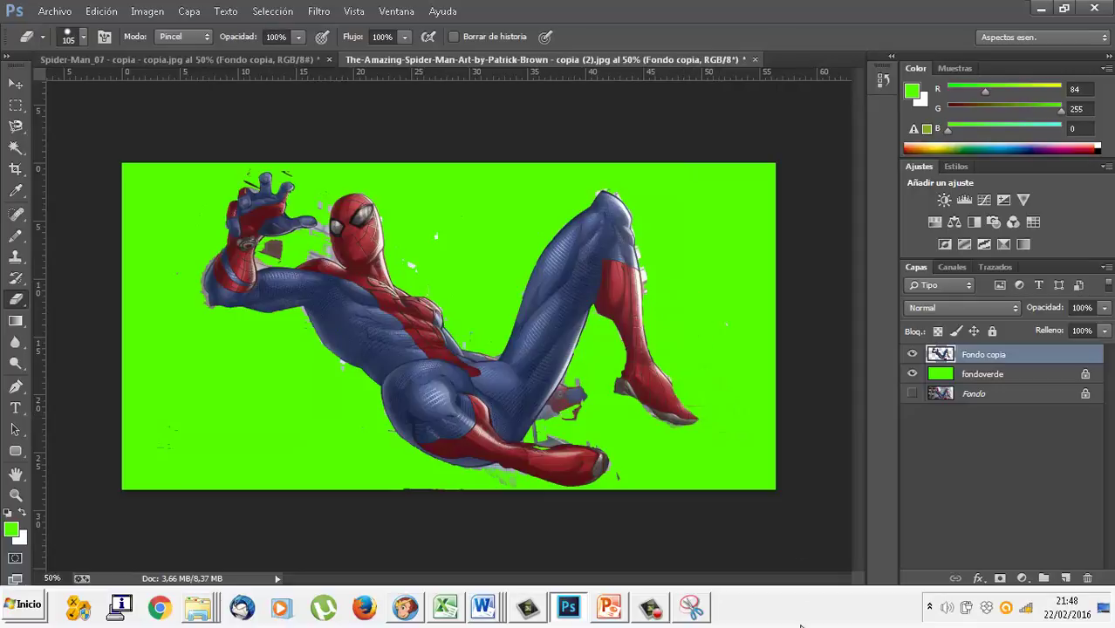
{"action": "left_click", "coordinate": [656, 609]}
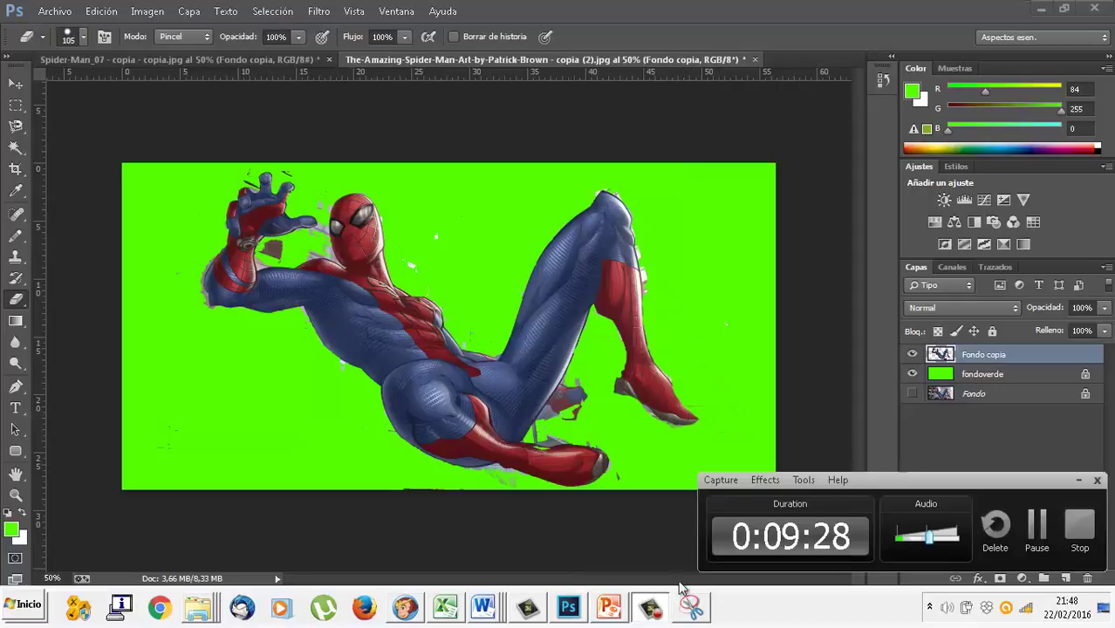